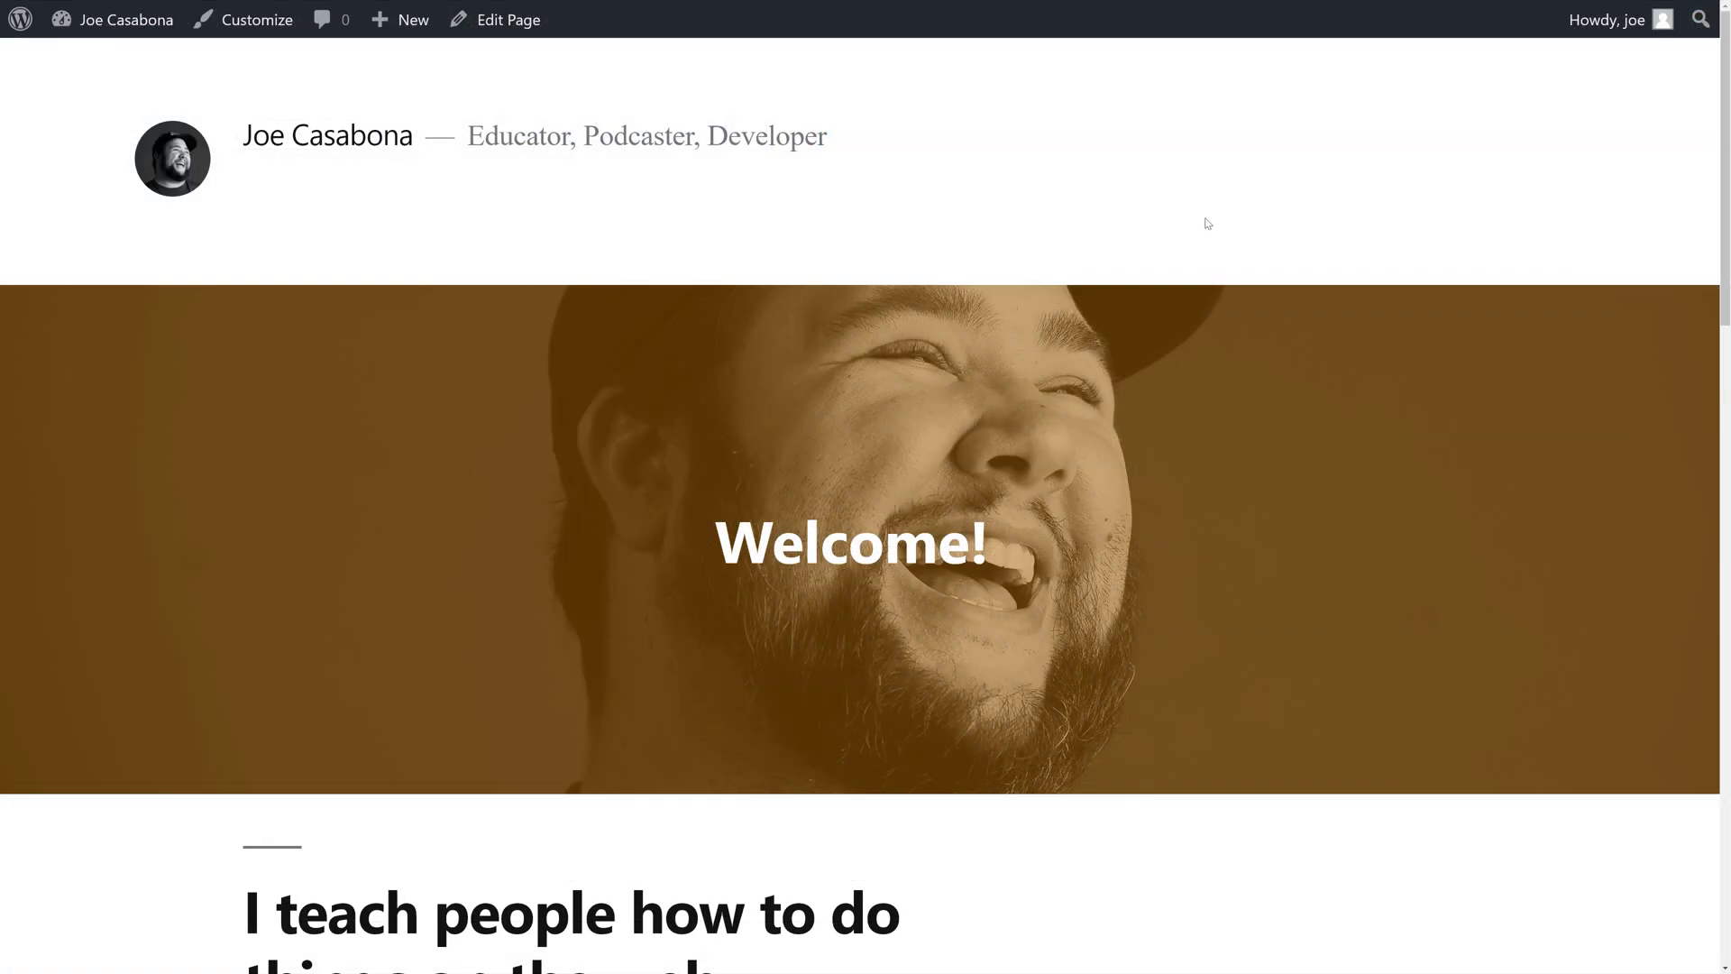
# Step: Scroll down the home page to review its course tiles and My Latest Video embed
pyautogui.scroll(-4, 1205, 233)
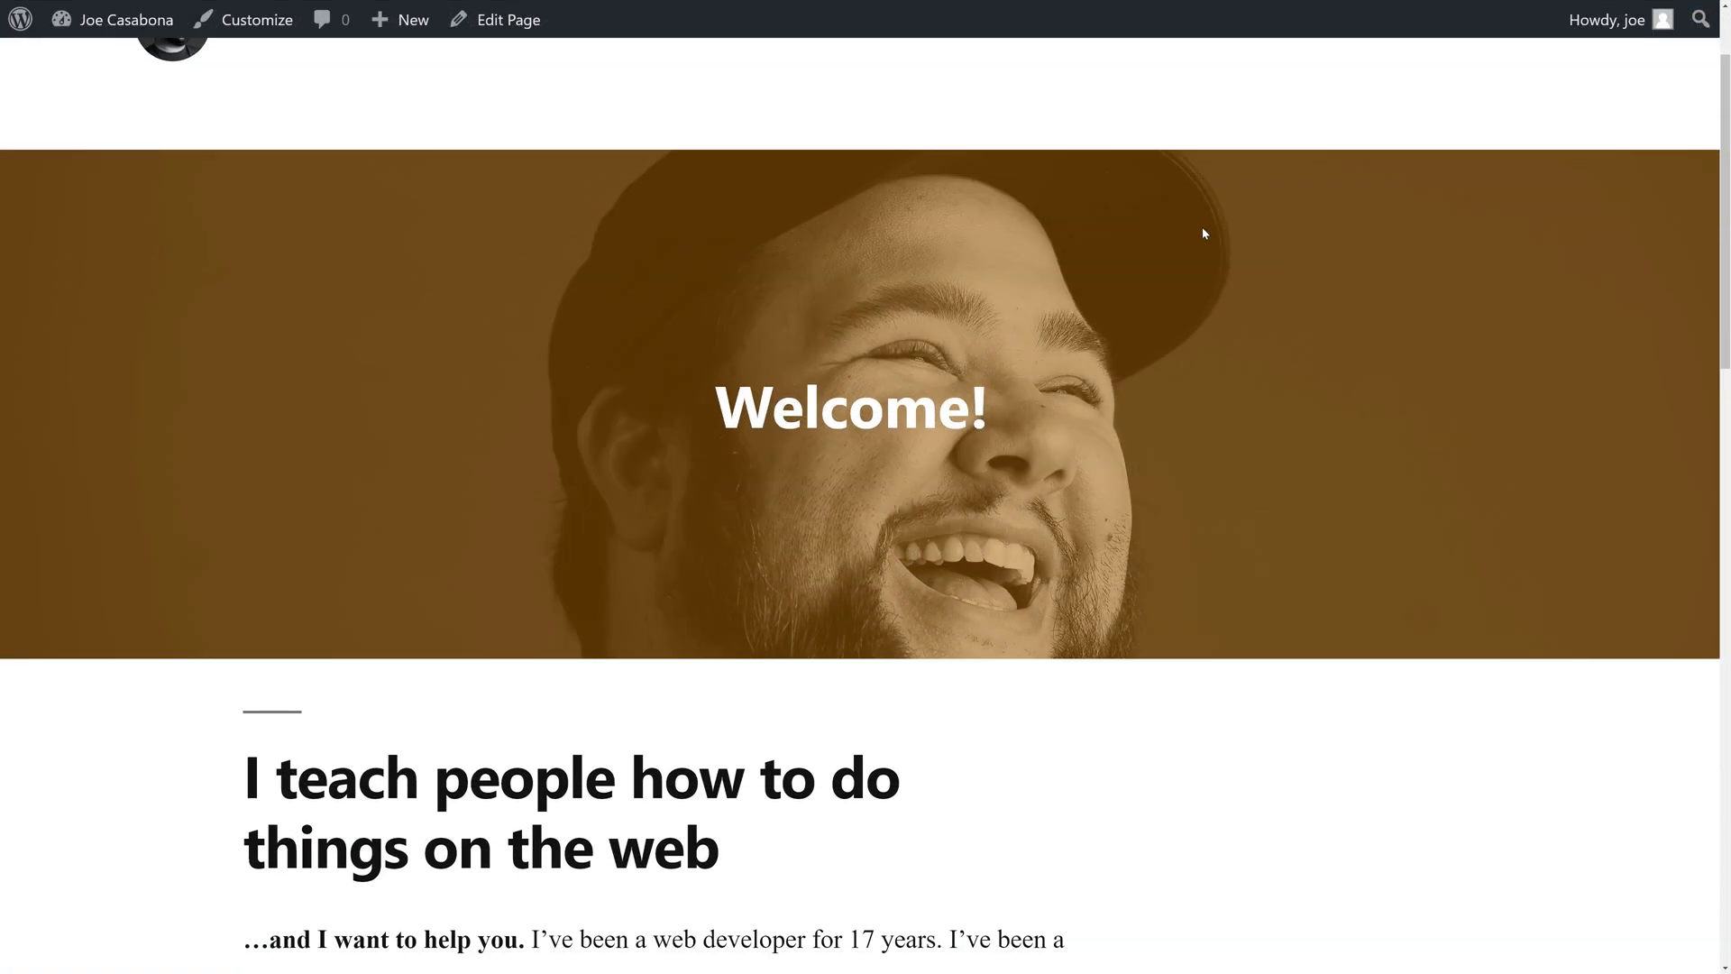
pyautogui.scroll(-2, 1203, 233)
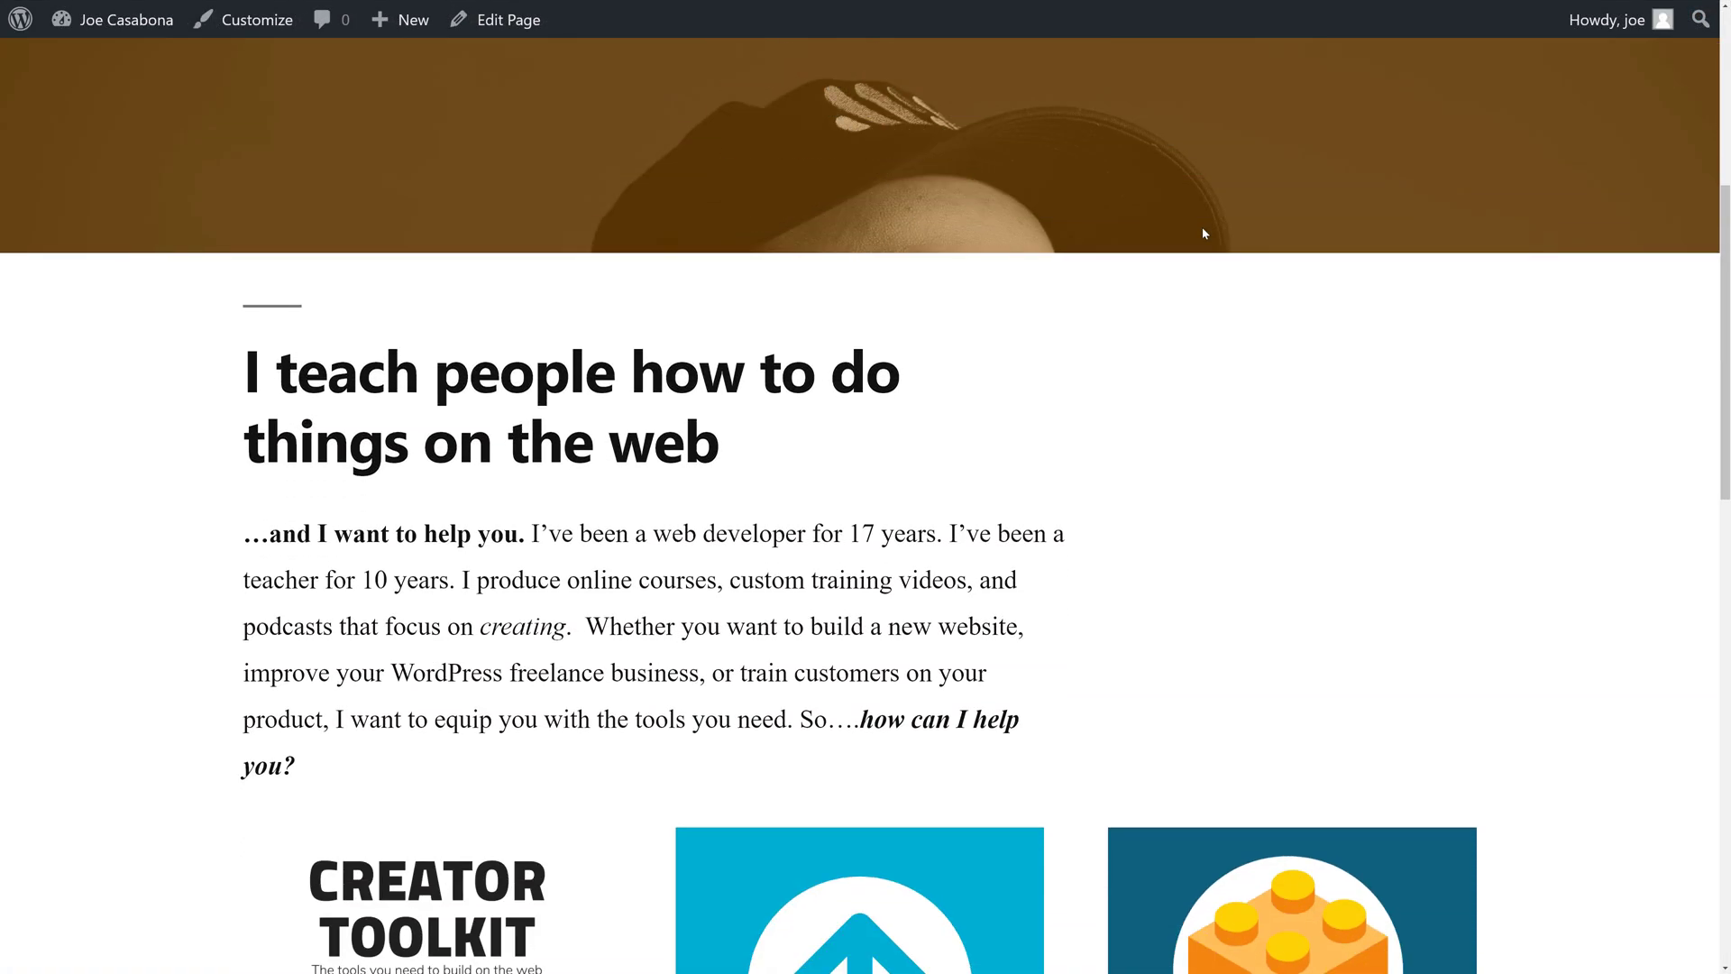
pyautogui.scroll(-5, 1202, 233)
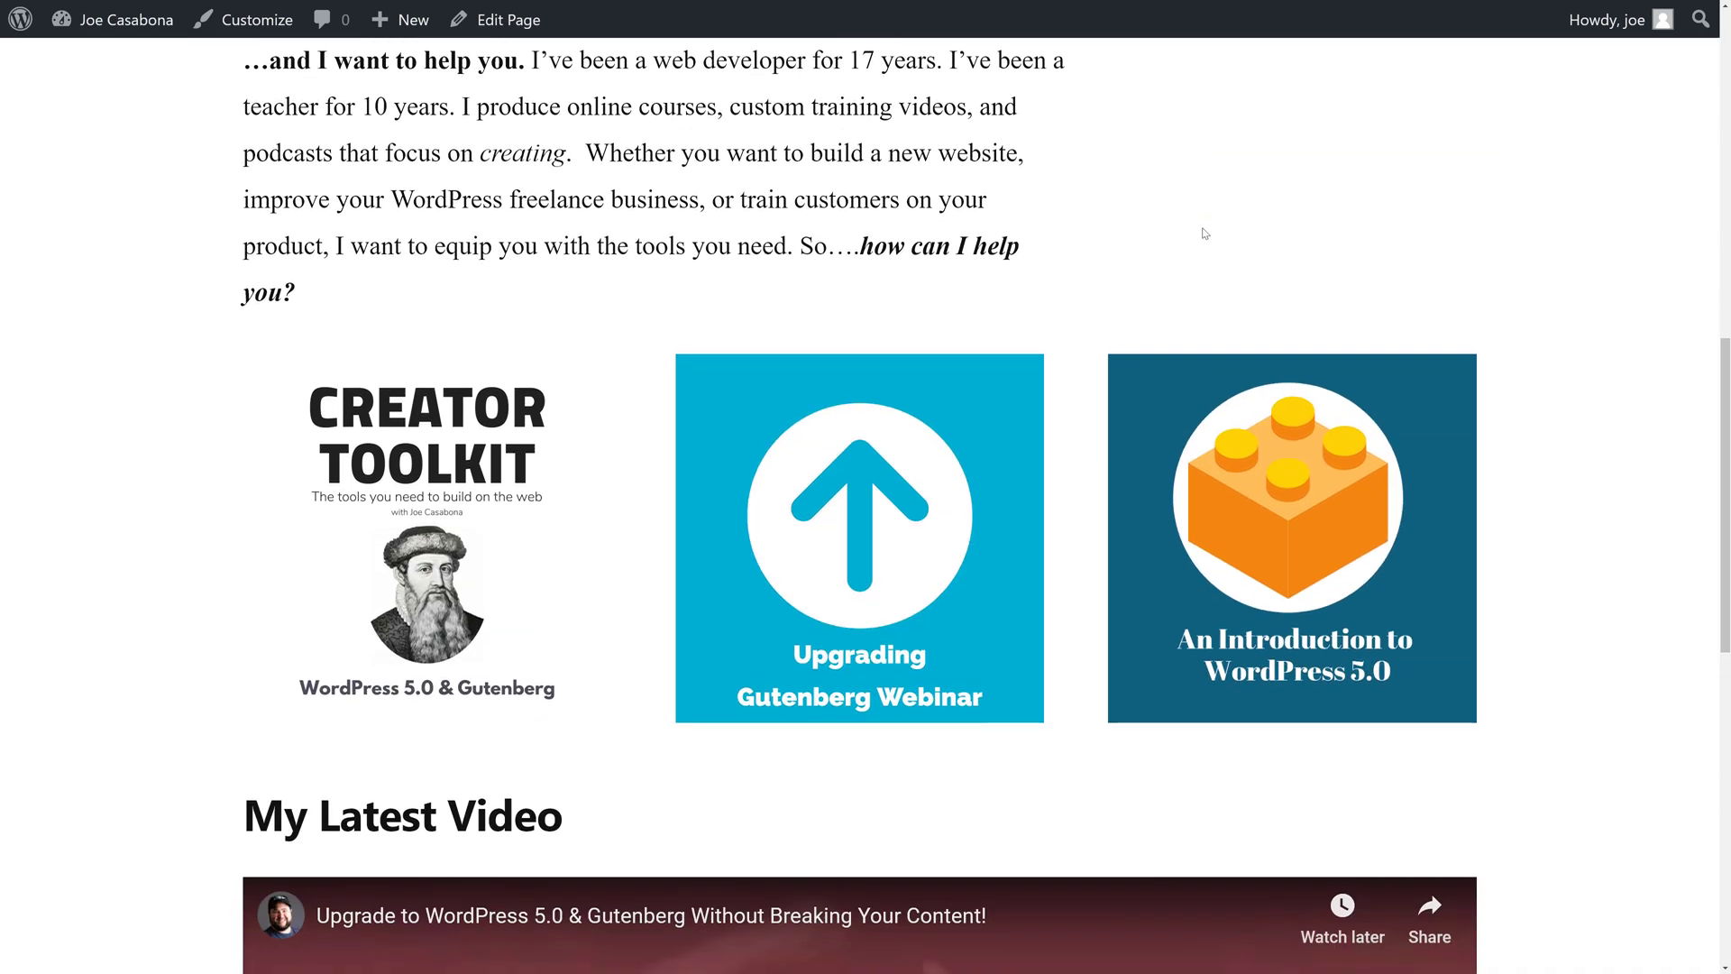
pyautogui.scroll(-5, 1205, 233)
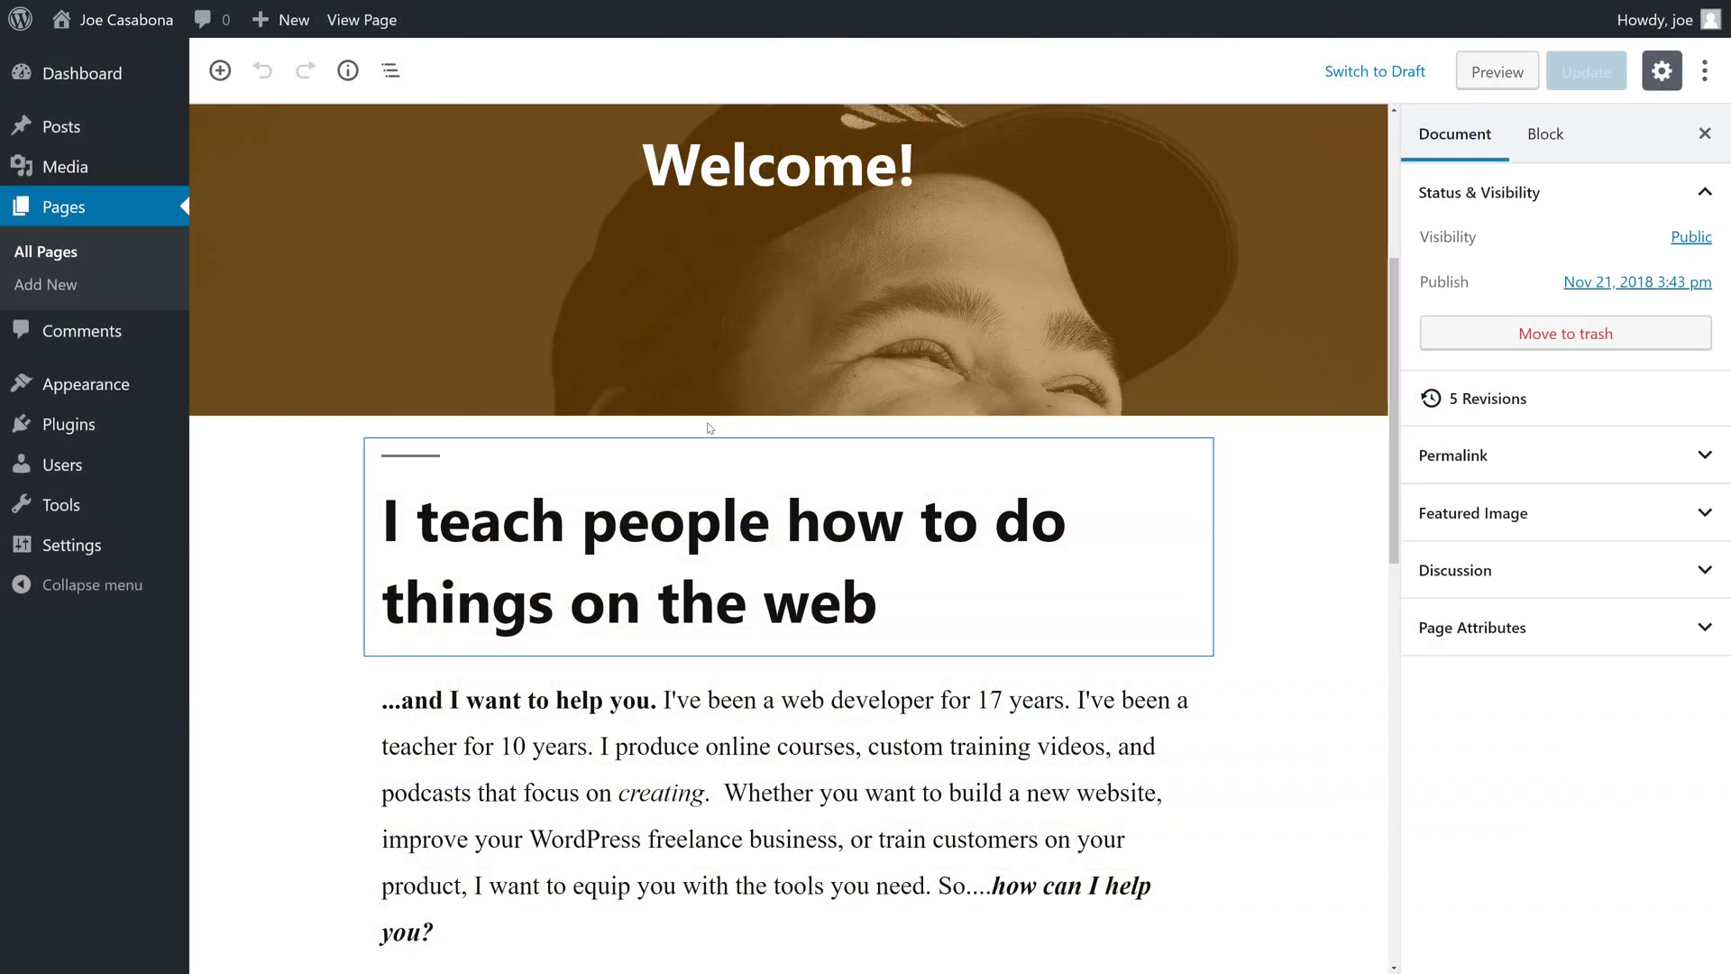
# Step: Select the heading, intro paragraph and Creator Toolkit image blocks to review their settings
pyautogui.scroll(-2, 710, 428)
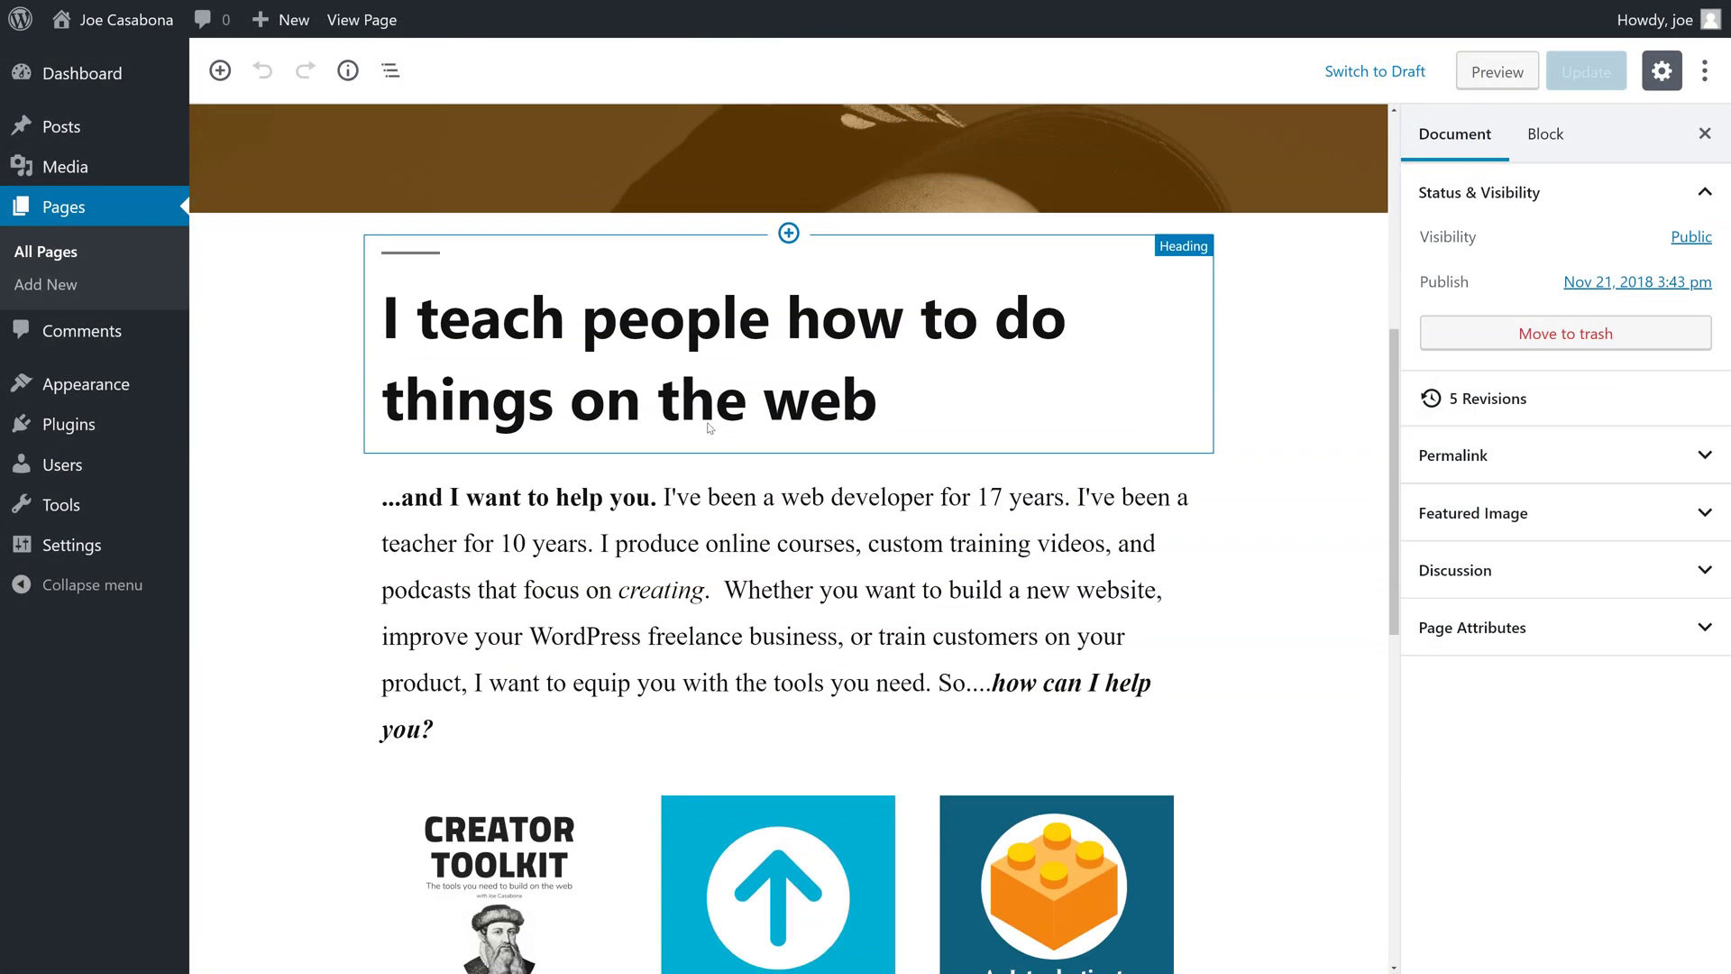
pyautogui.click(709, 422)
pyautogui.scroll(-2, 709, 421)
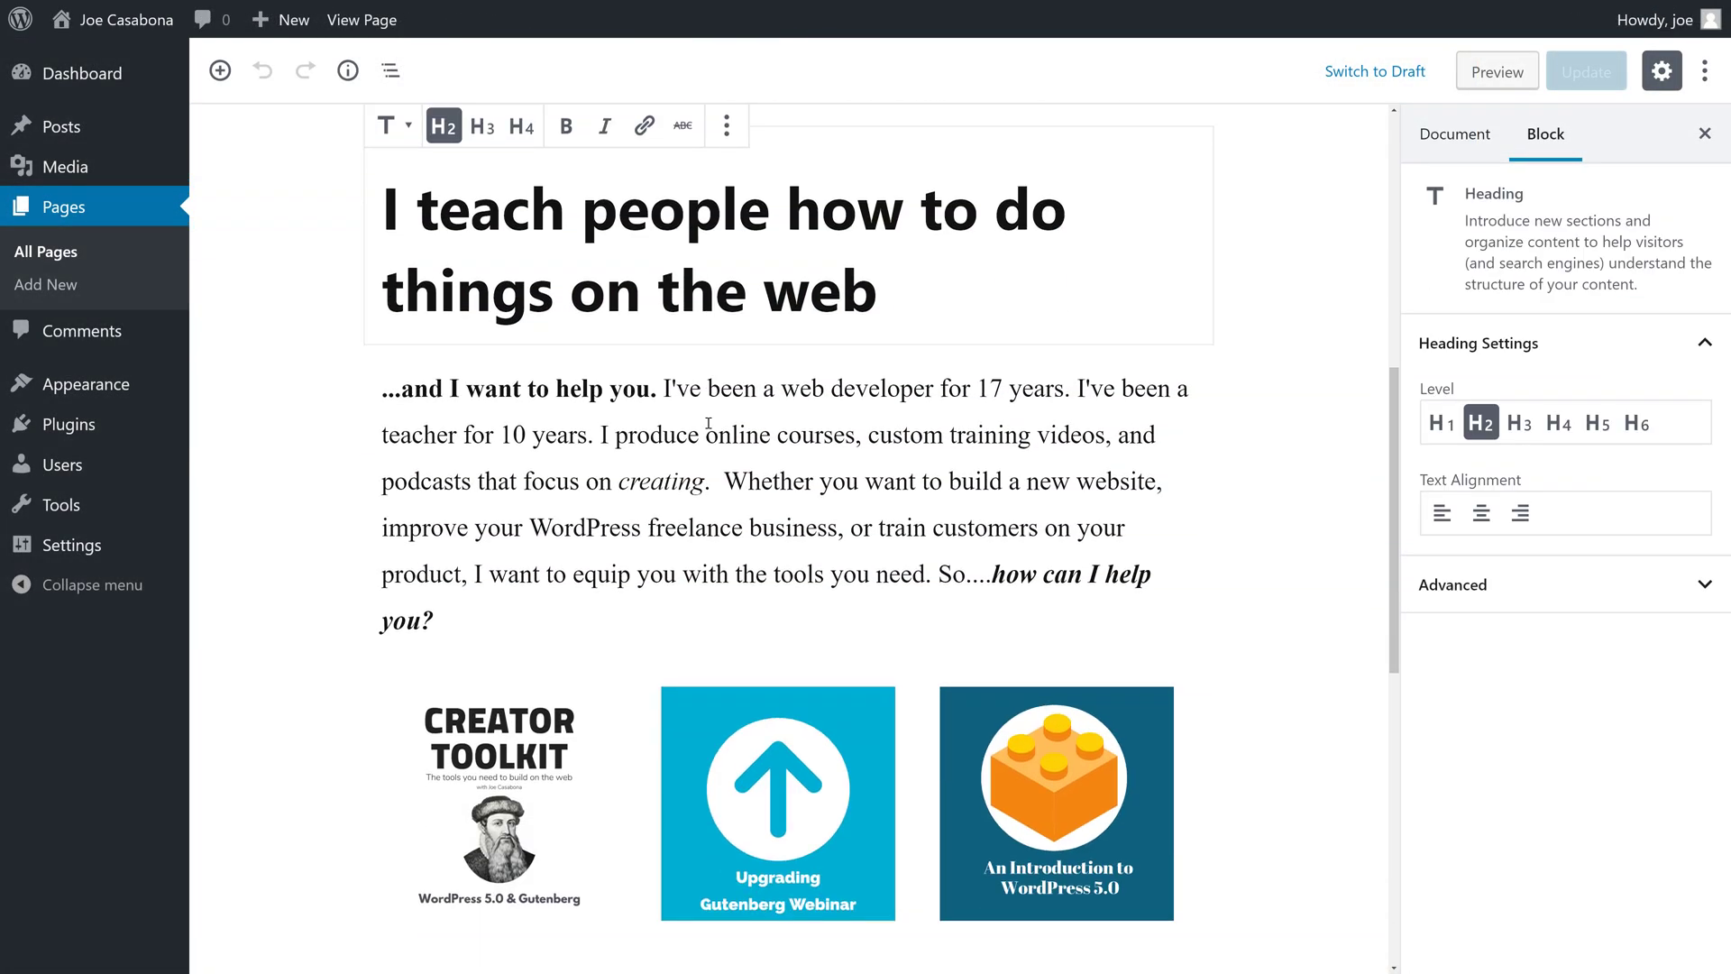
pyautogui.click(708, 422)
pyautogui.scroll(-2, 709, 422)
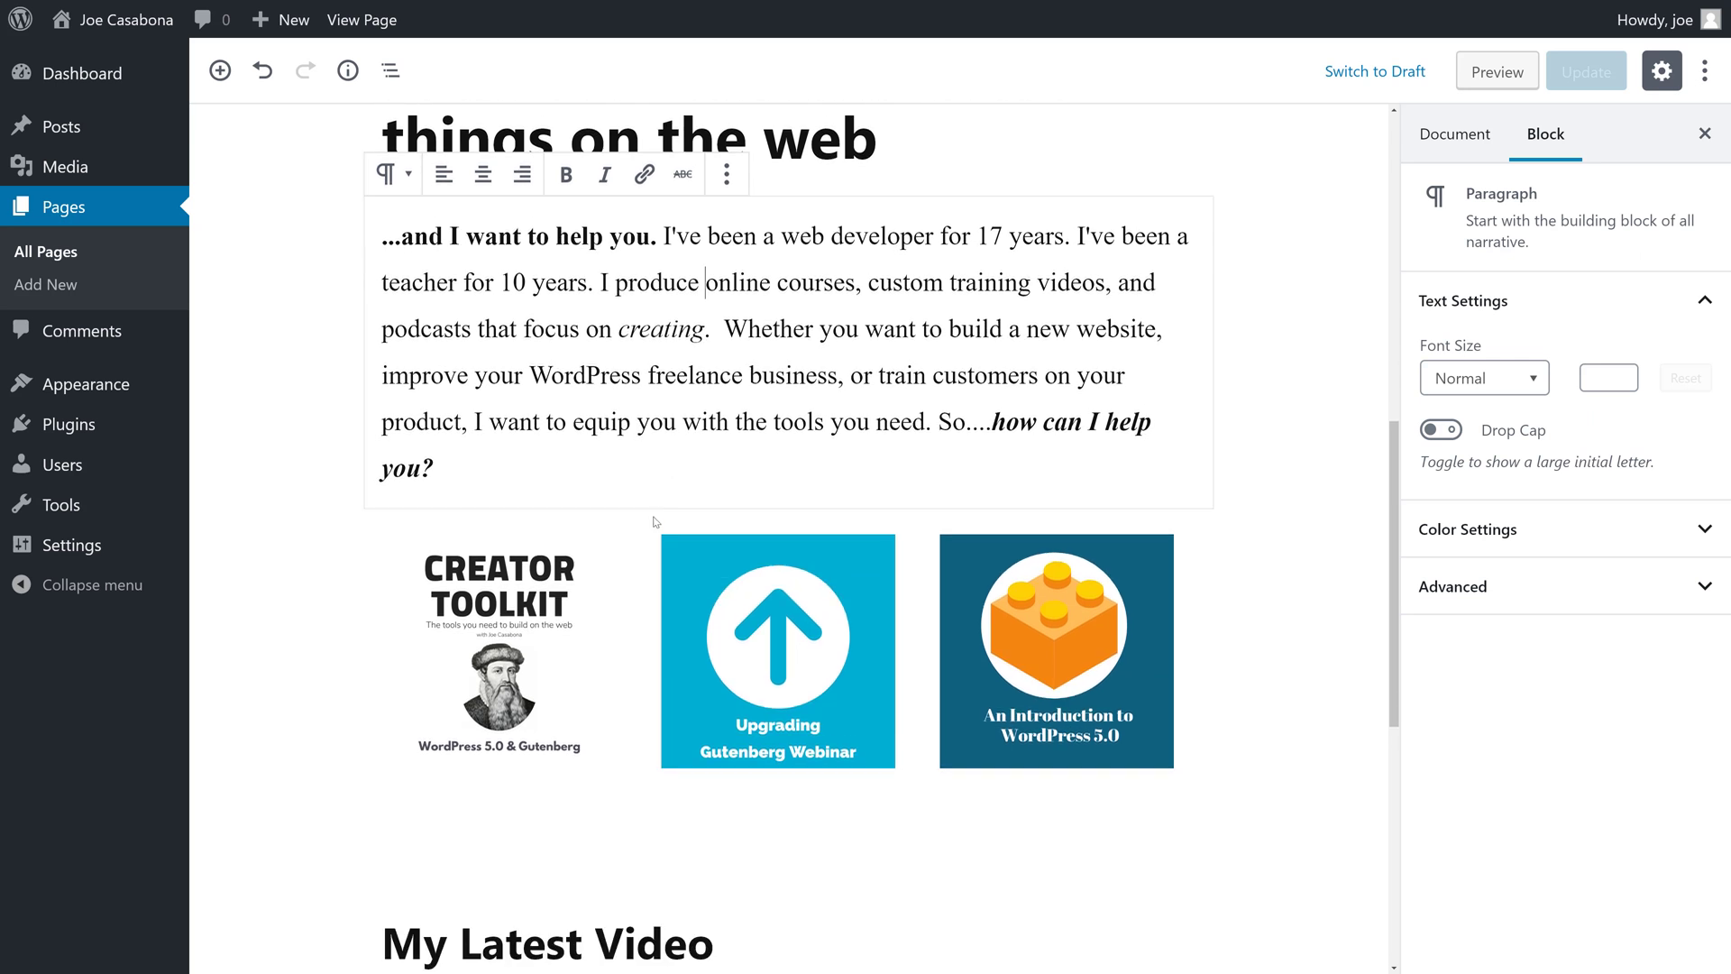
pyautogui.click(559, 595)
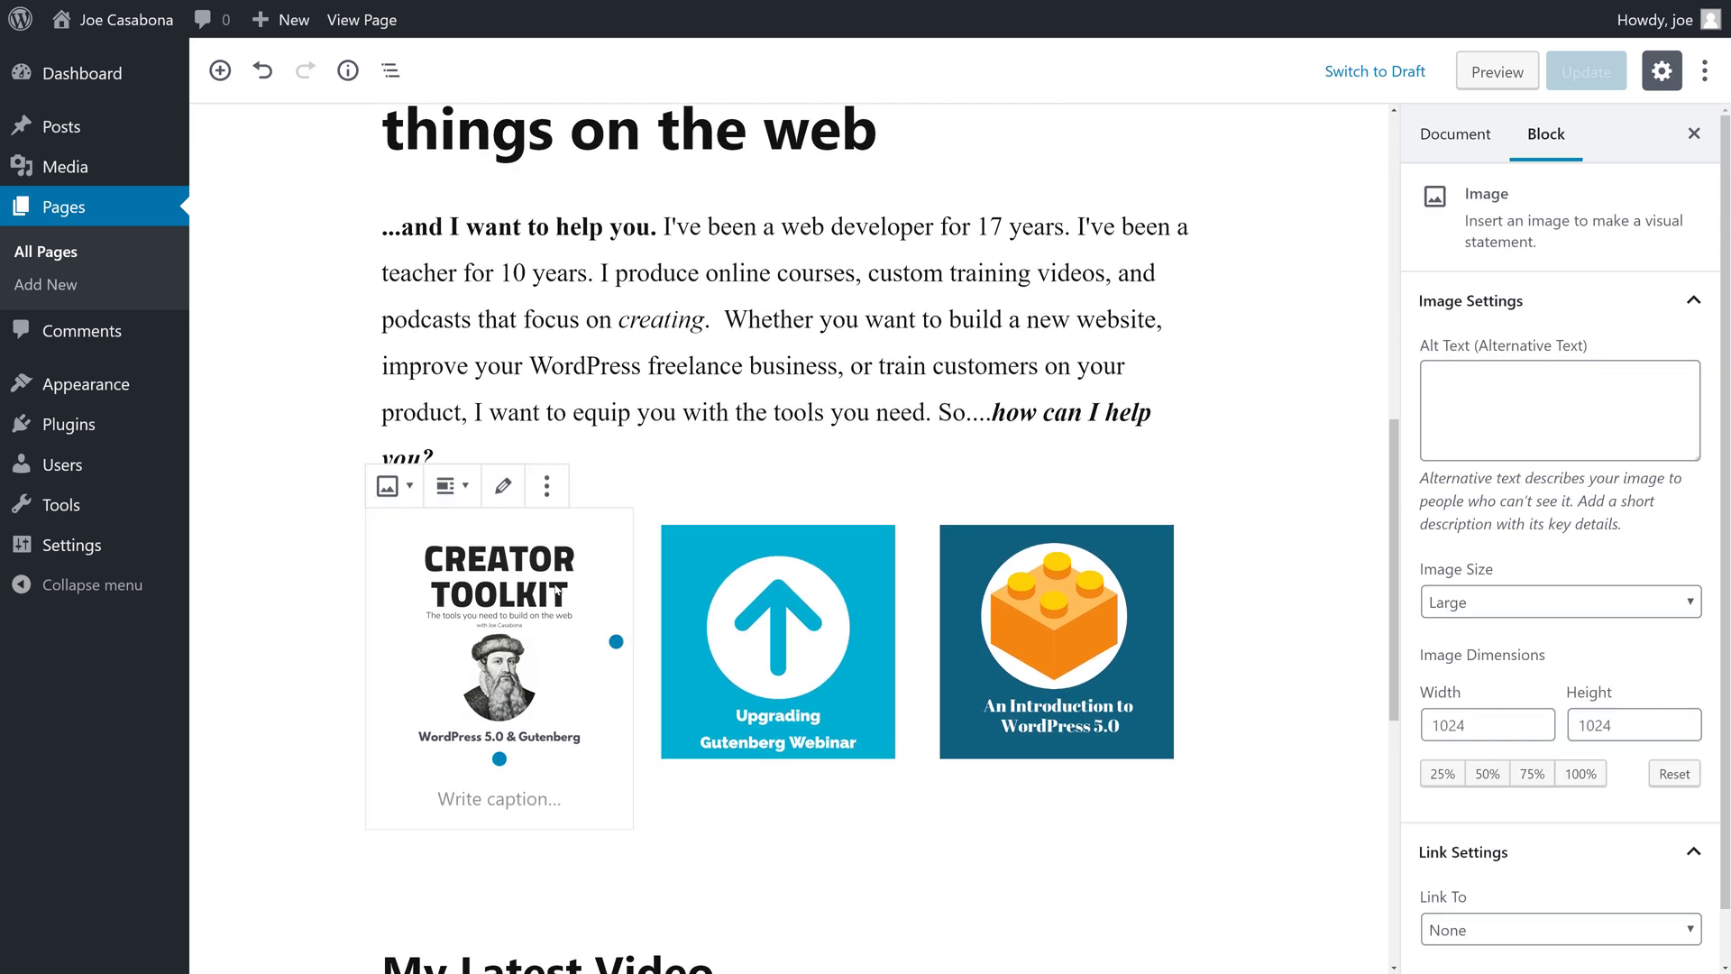
pyautogui.scroll(-6, 557, 591)
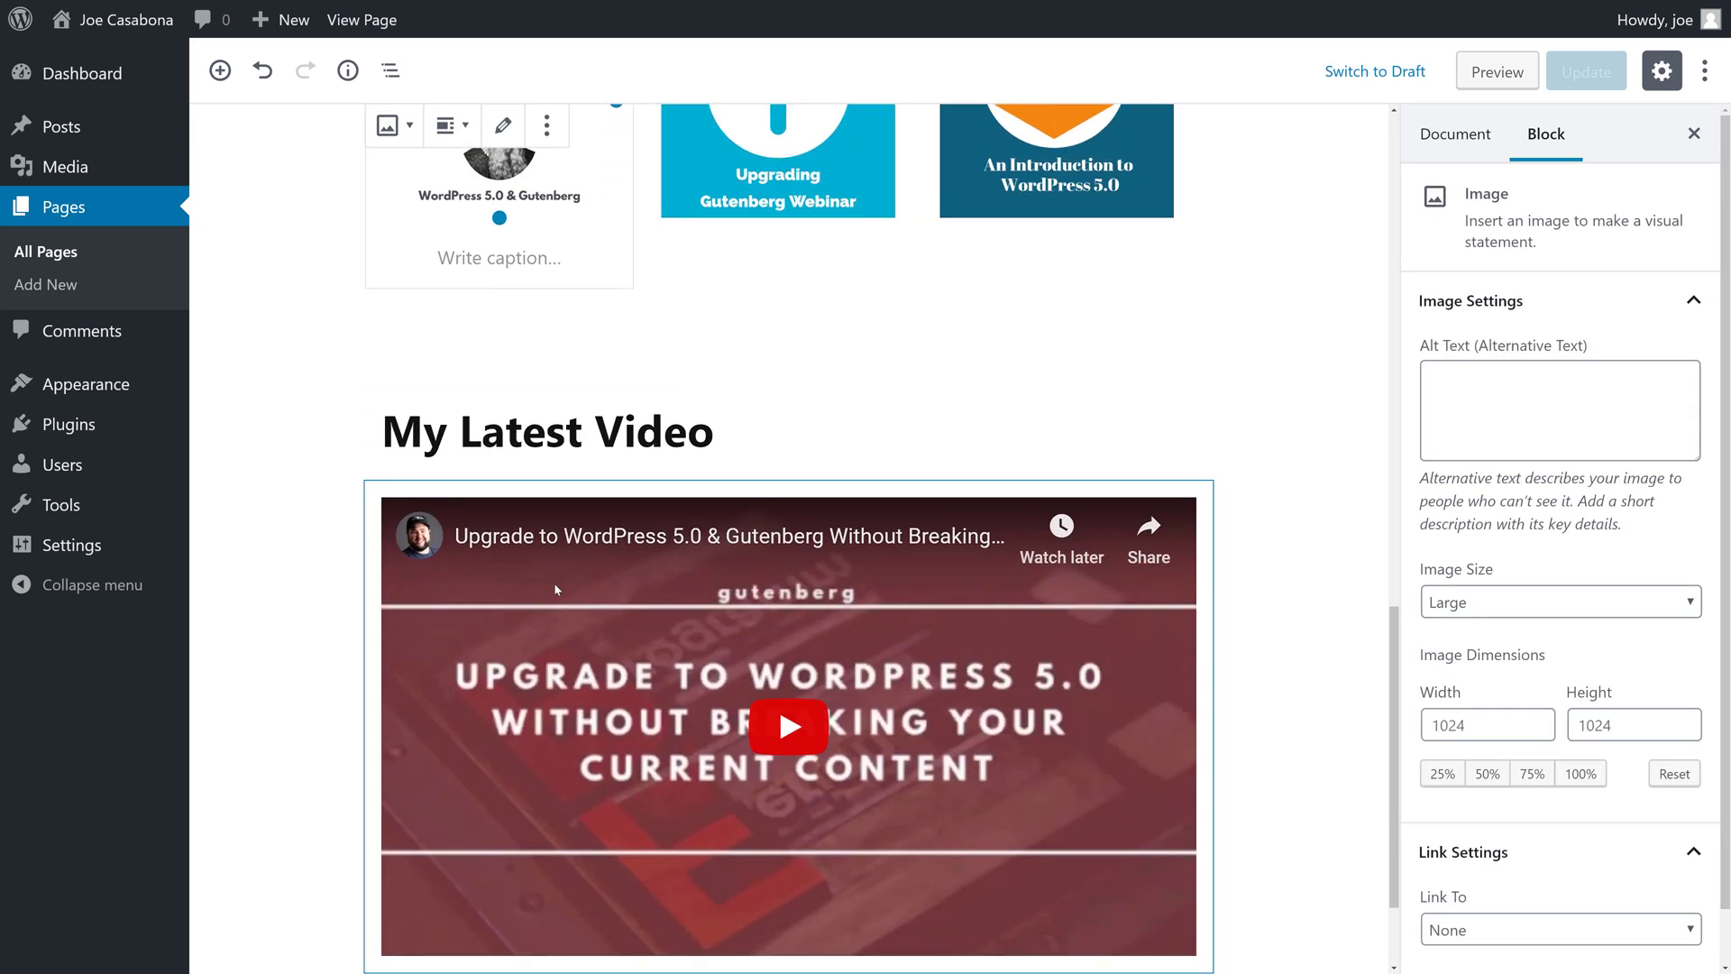
# Step: Set the YouTube video embed to wide width and update the page
pyautogui.click(556, 588)
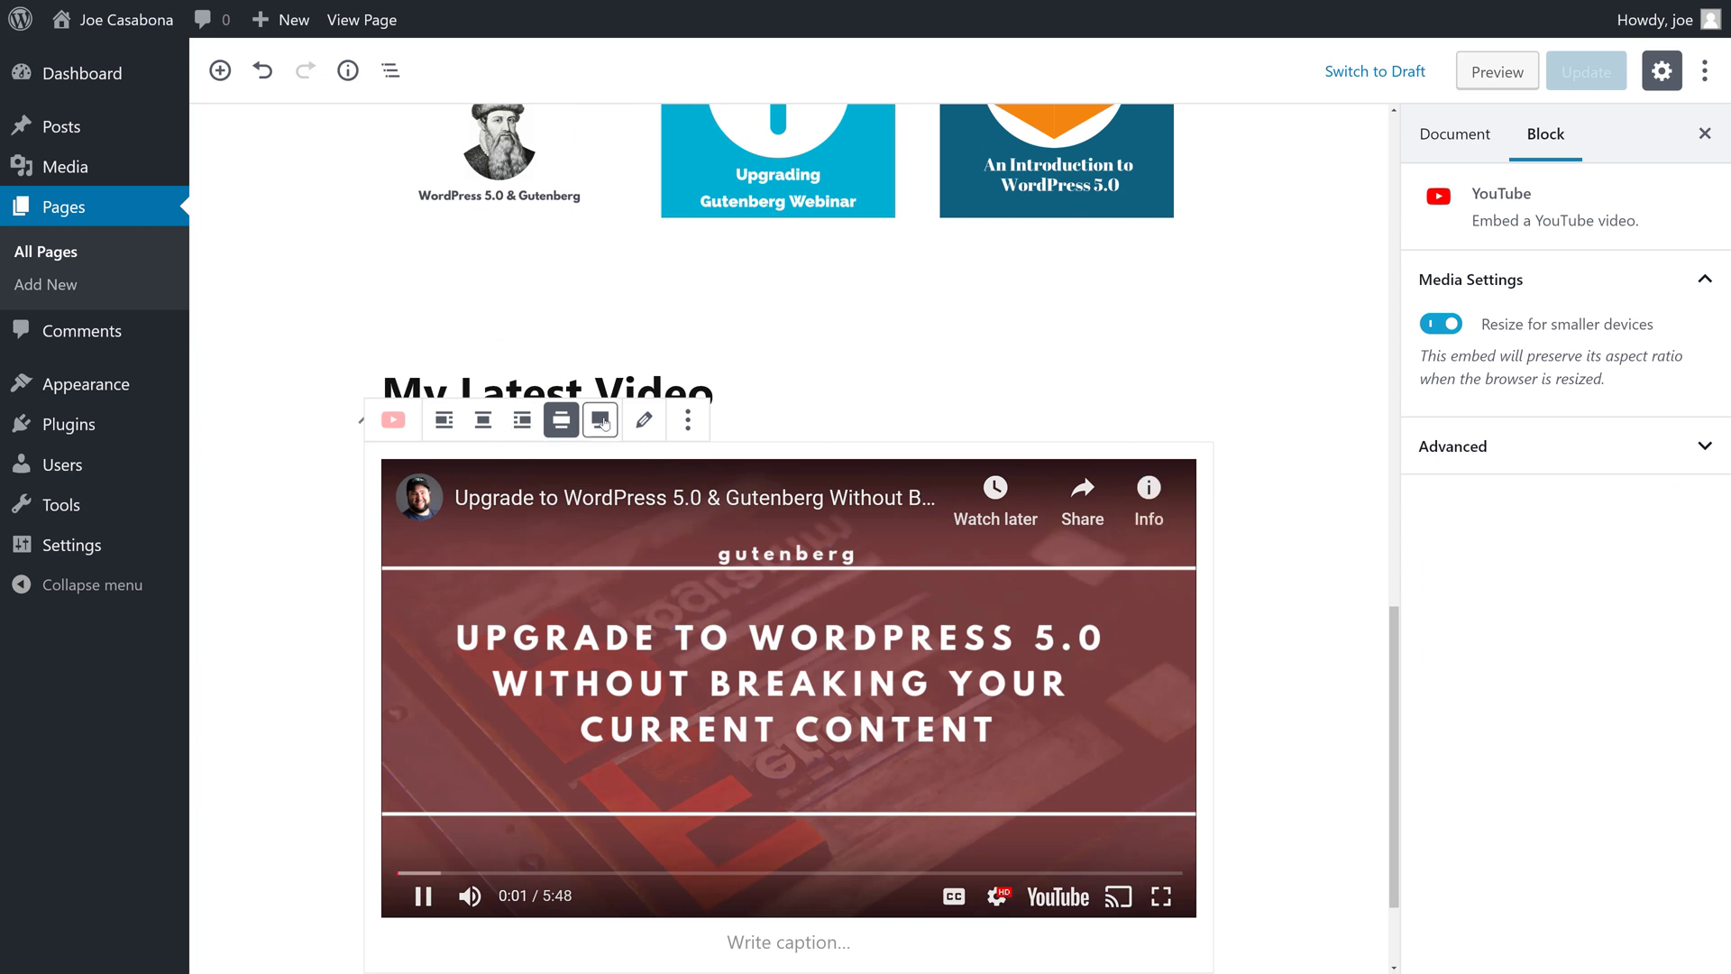
pyautogui.click(603, 424)
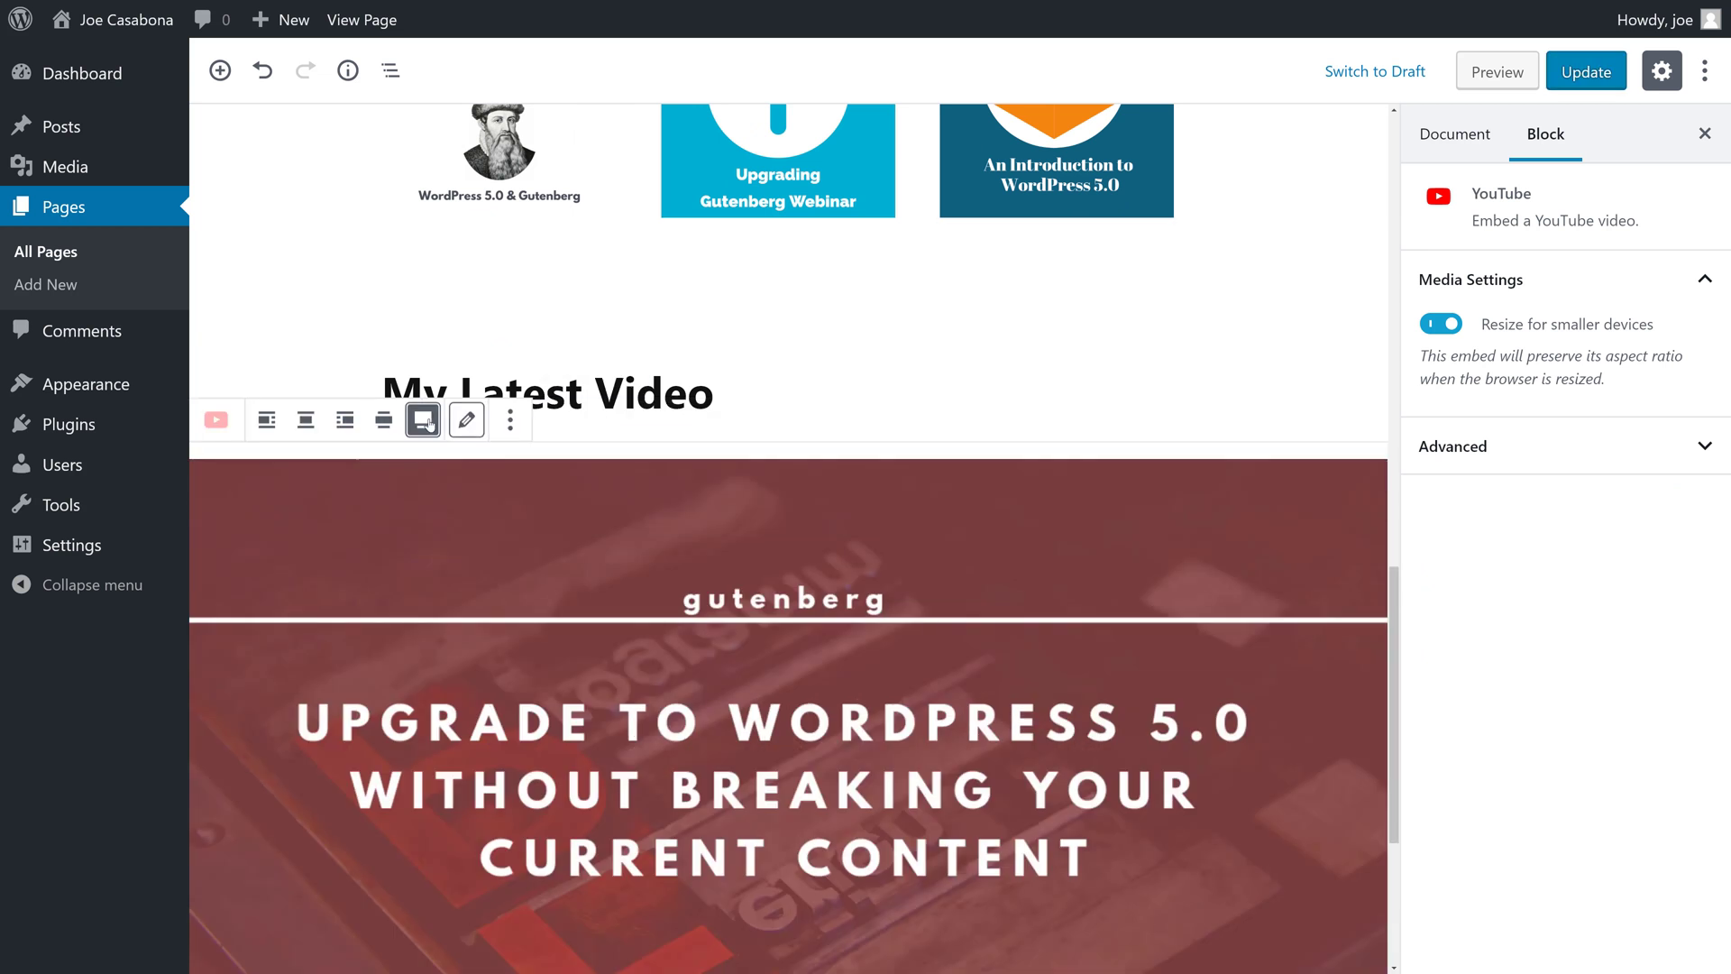
pyautogui.click(388, 421)
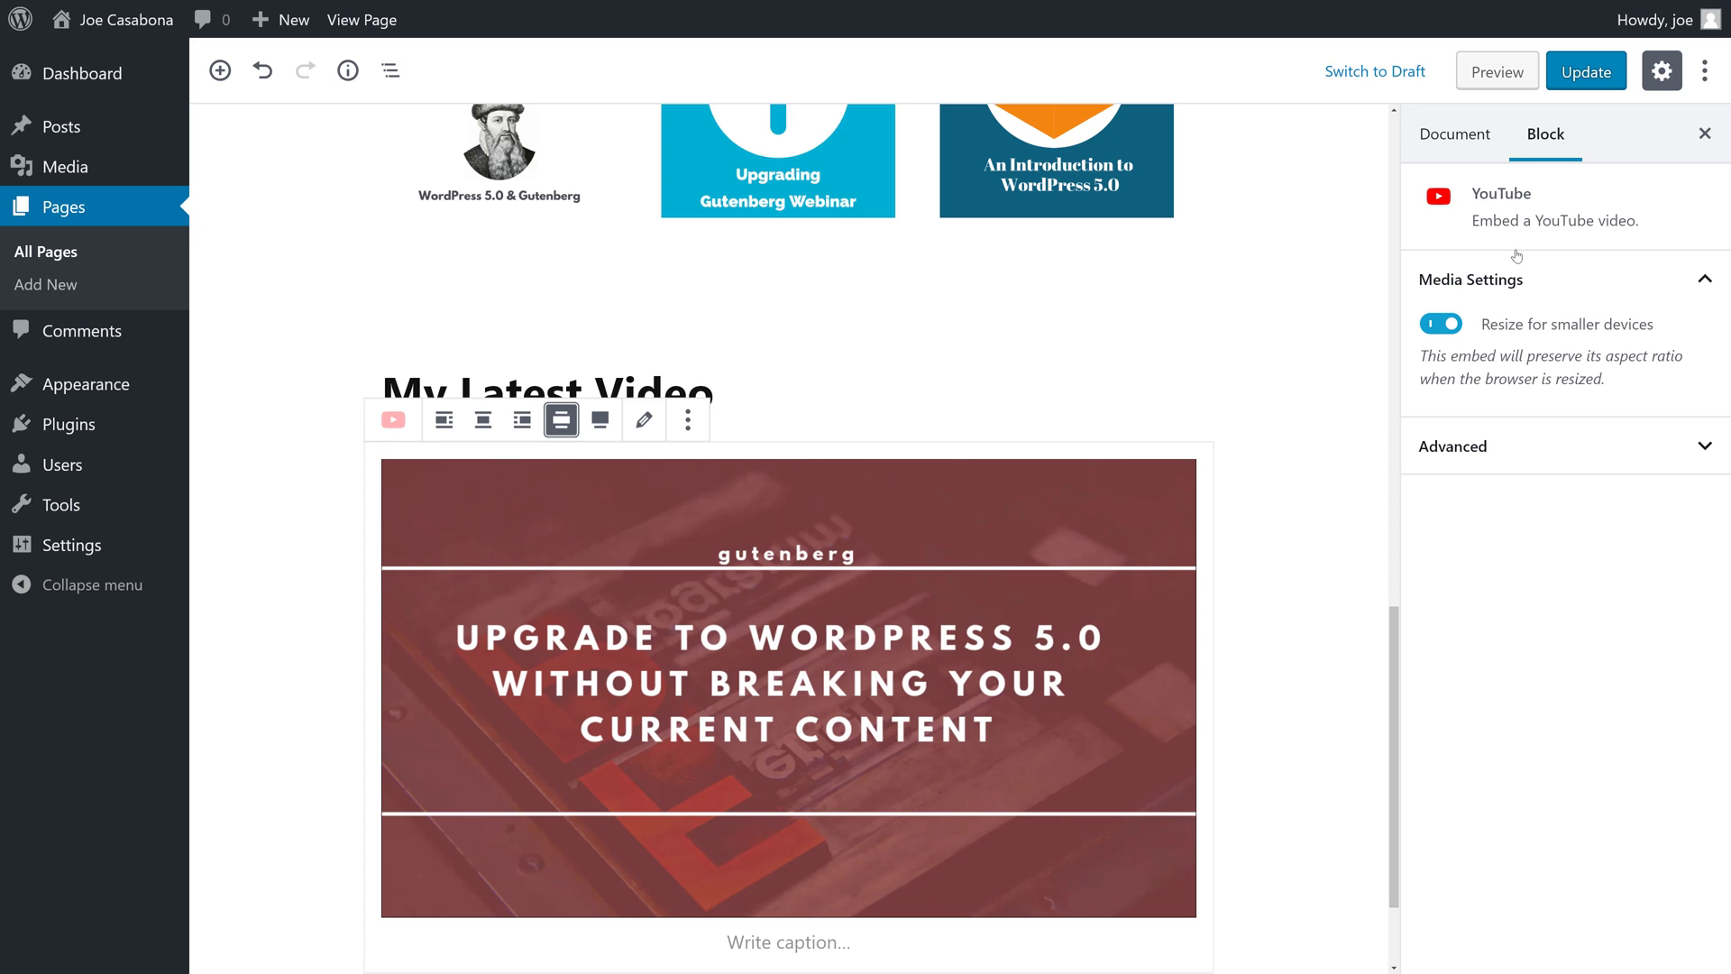
pyautogui.click(1594, 74)
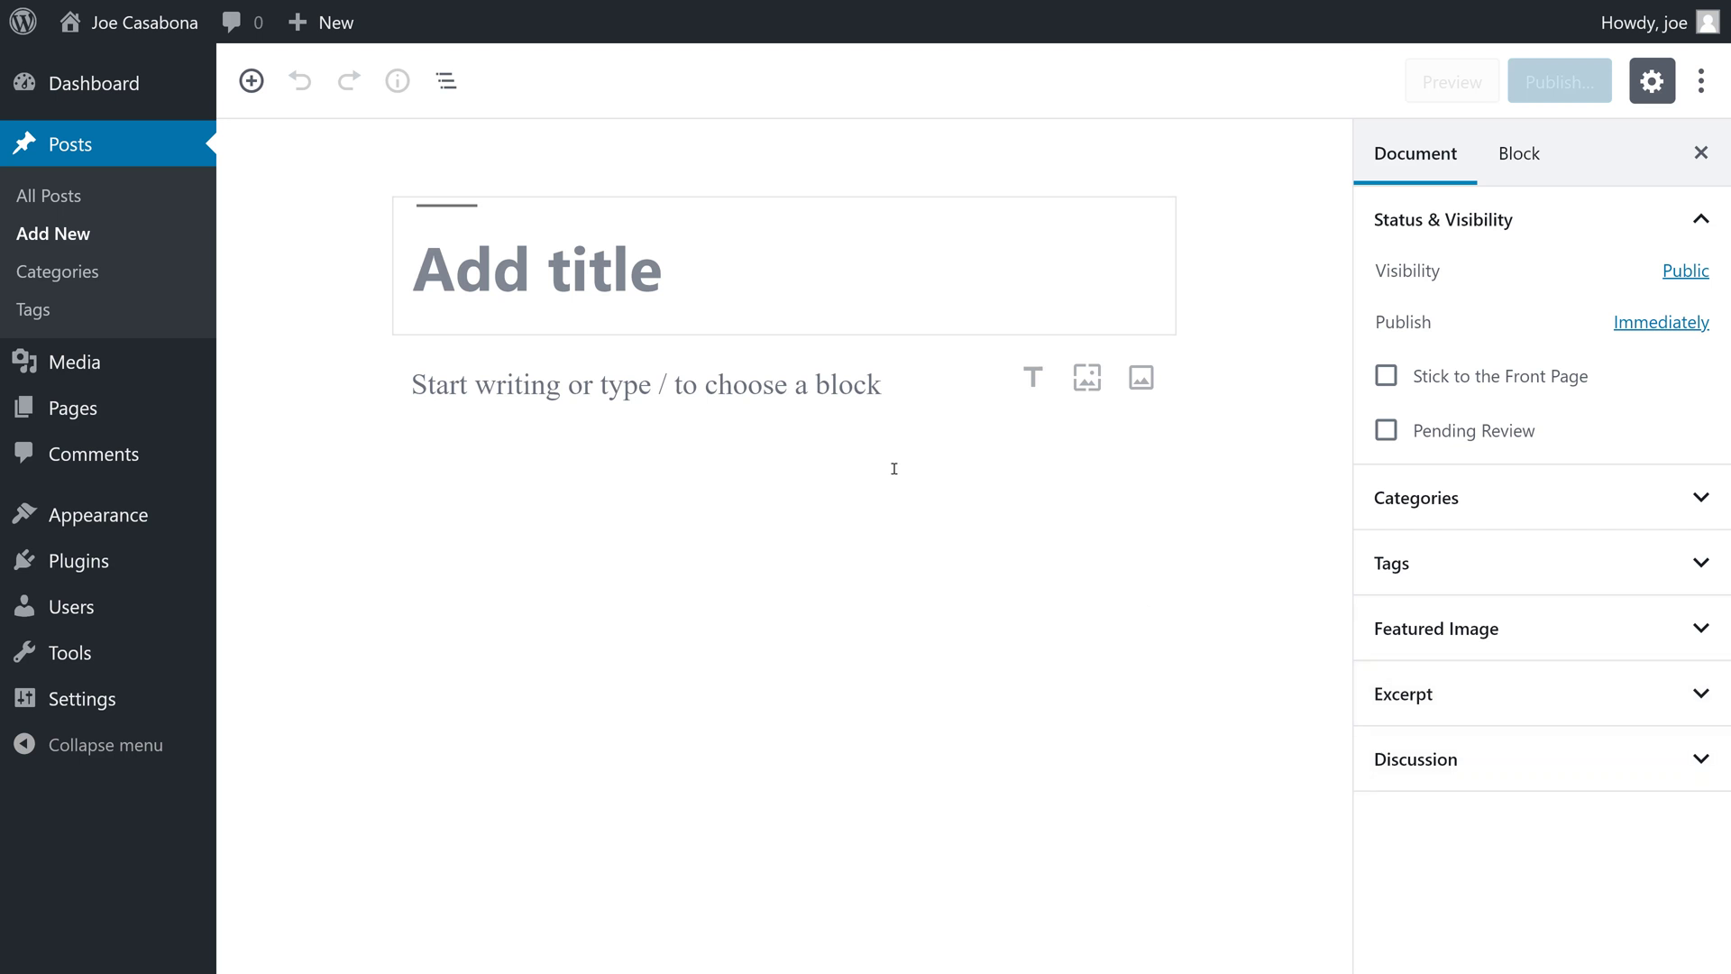
# Step: Review the new post's Document and Block settings, then place the cursor in its title field
pyautogui.click(839, 386)
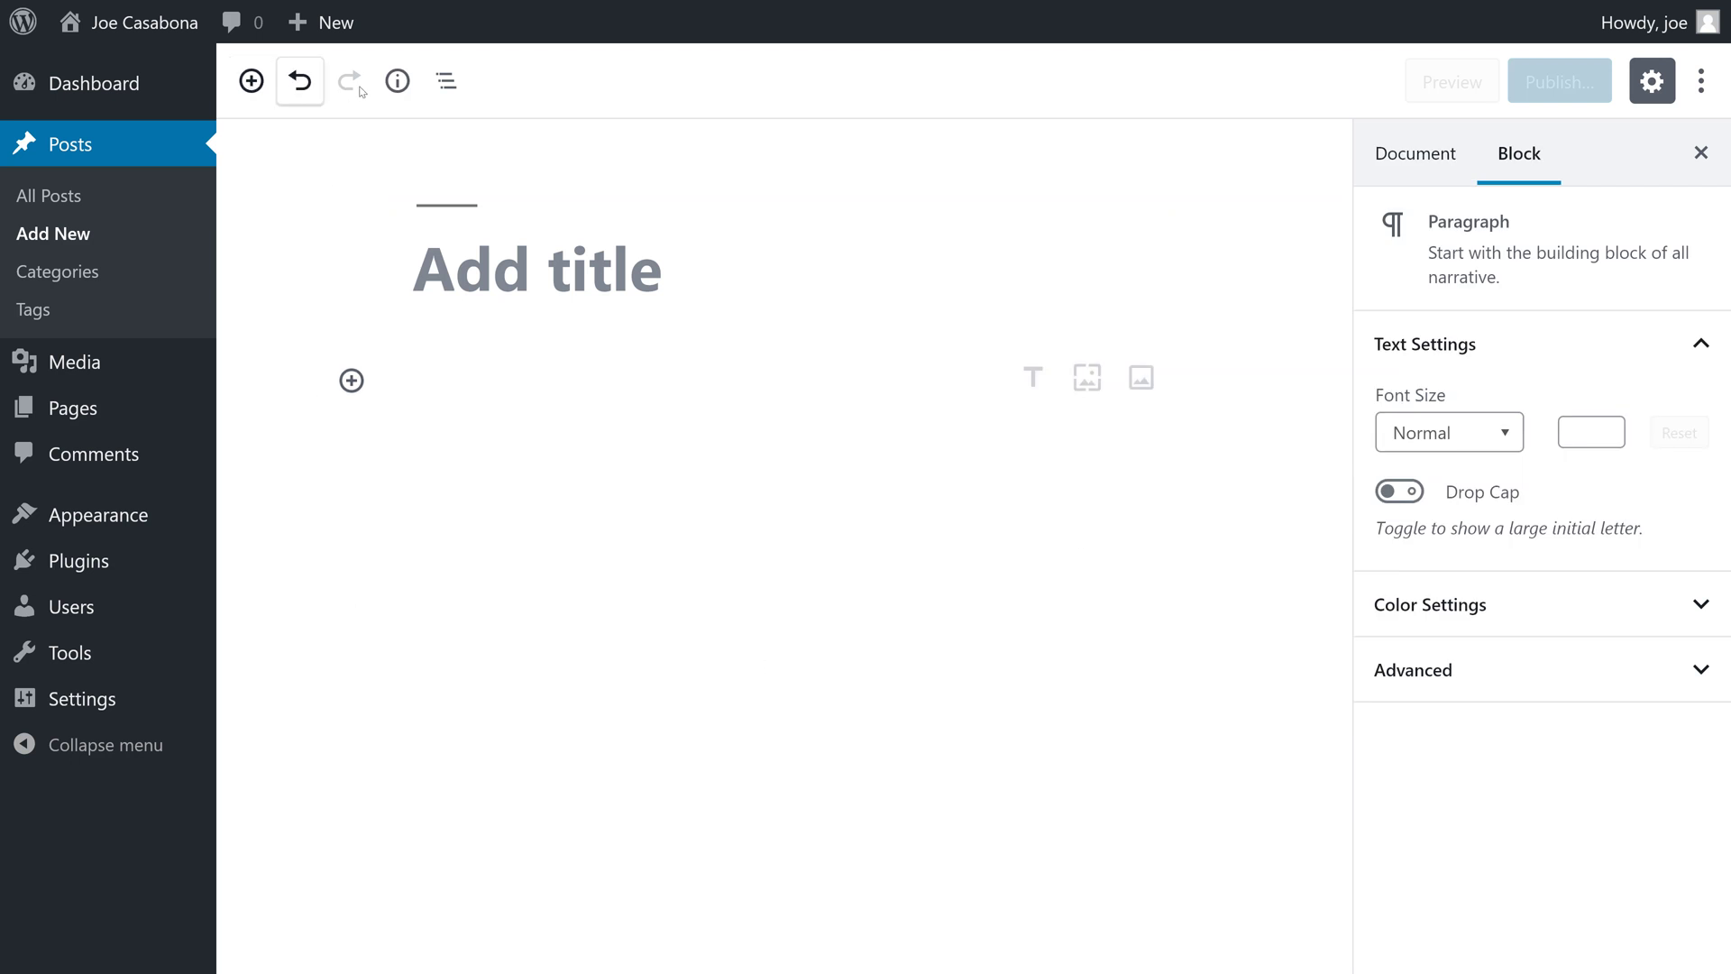
pyautogui.click(1429, 160)
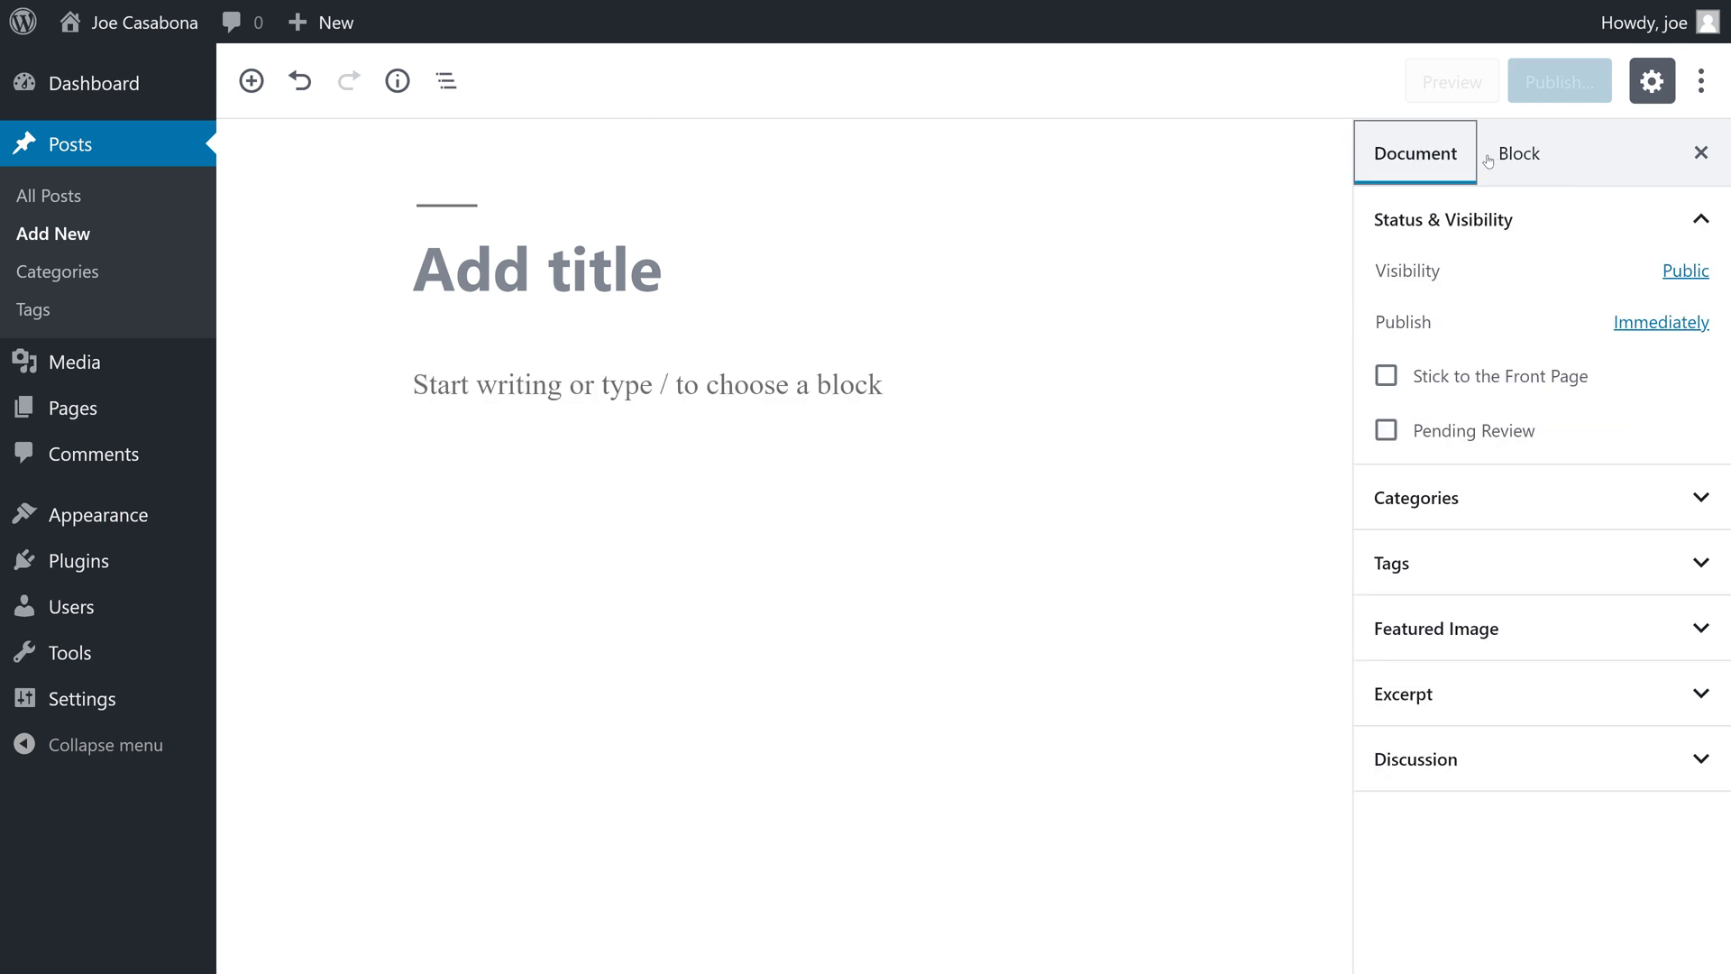
pyautogui.click(1531, 162)
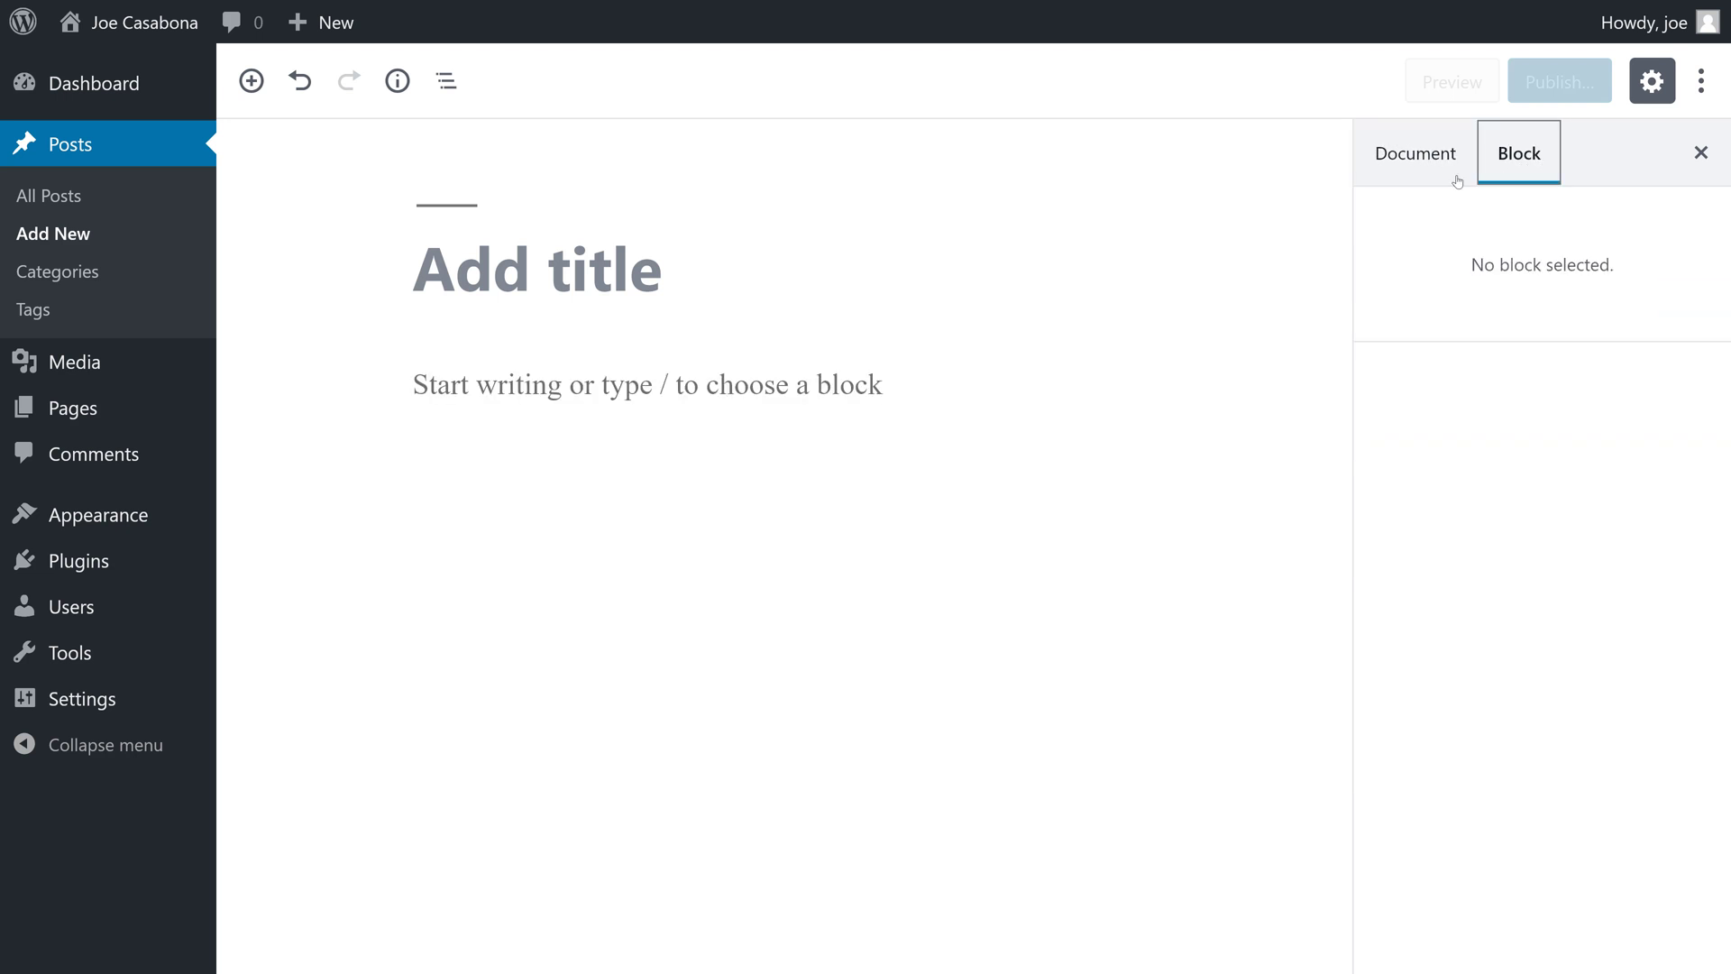
pyautogui.click(1426, 175)
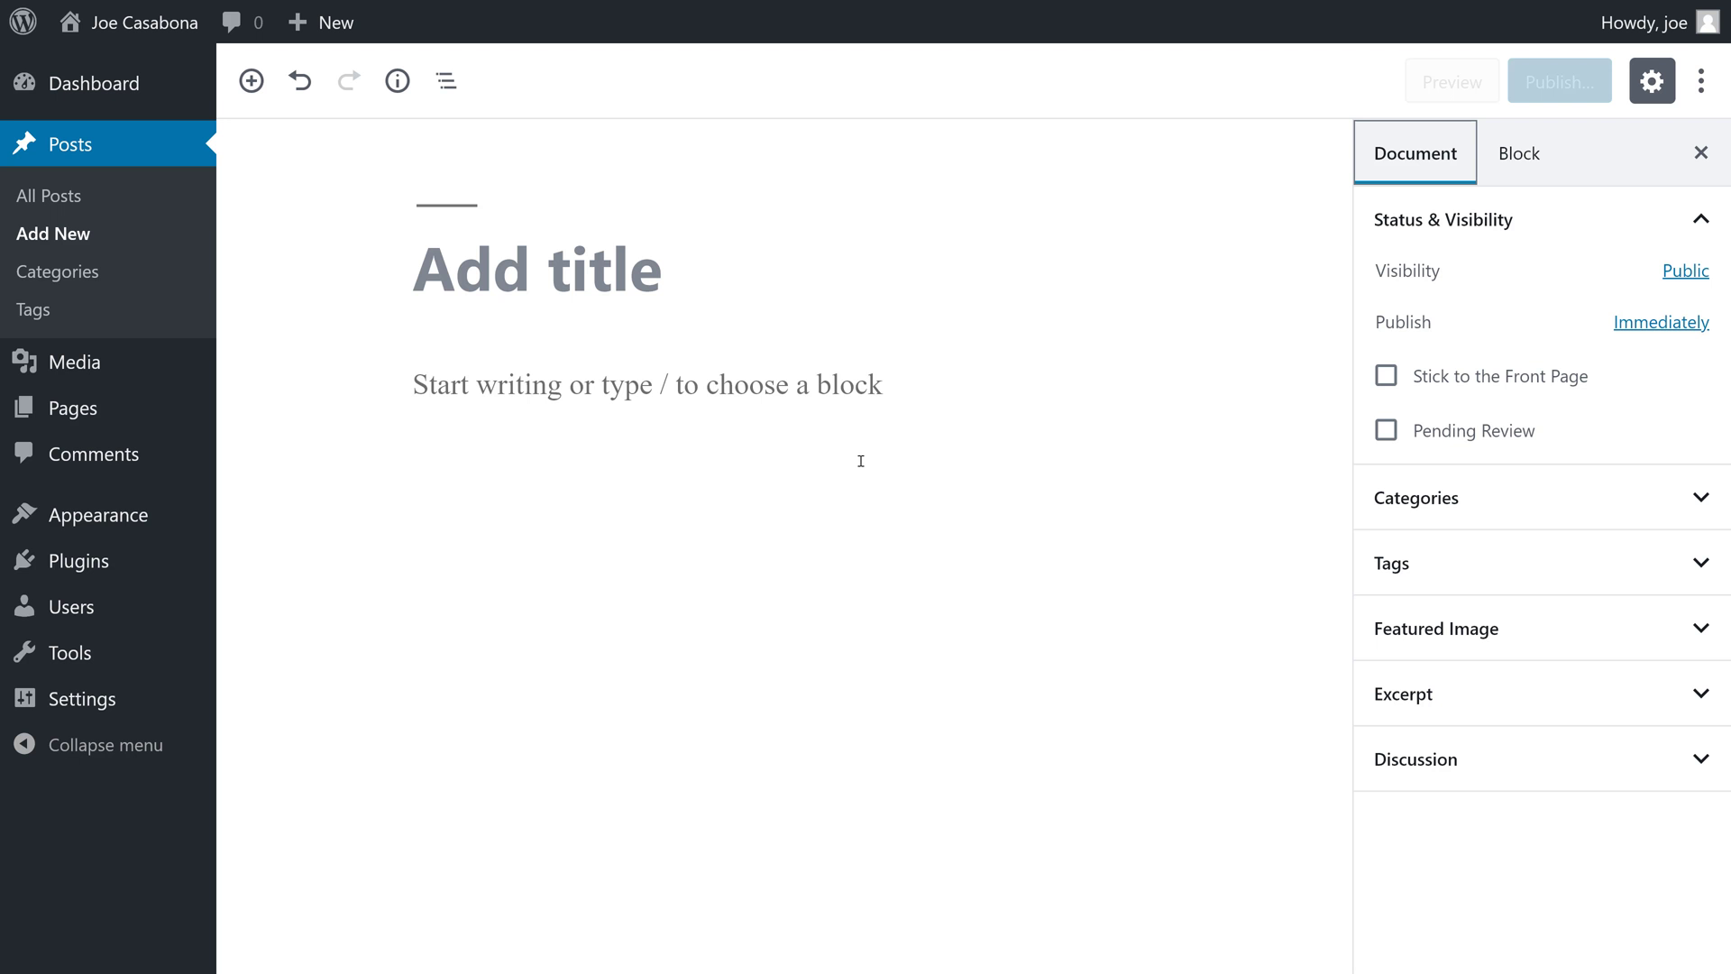
pyautogui.click(631, 270)
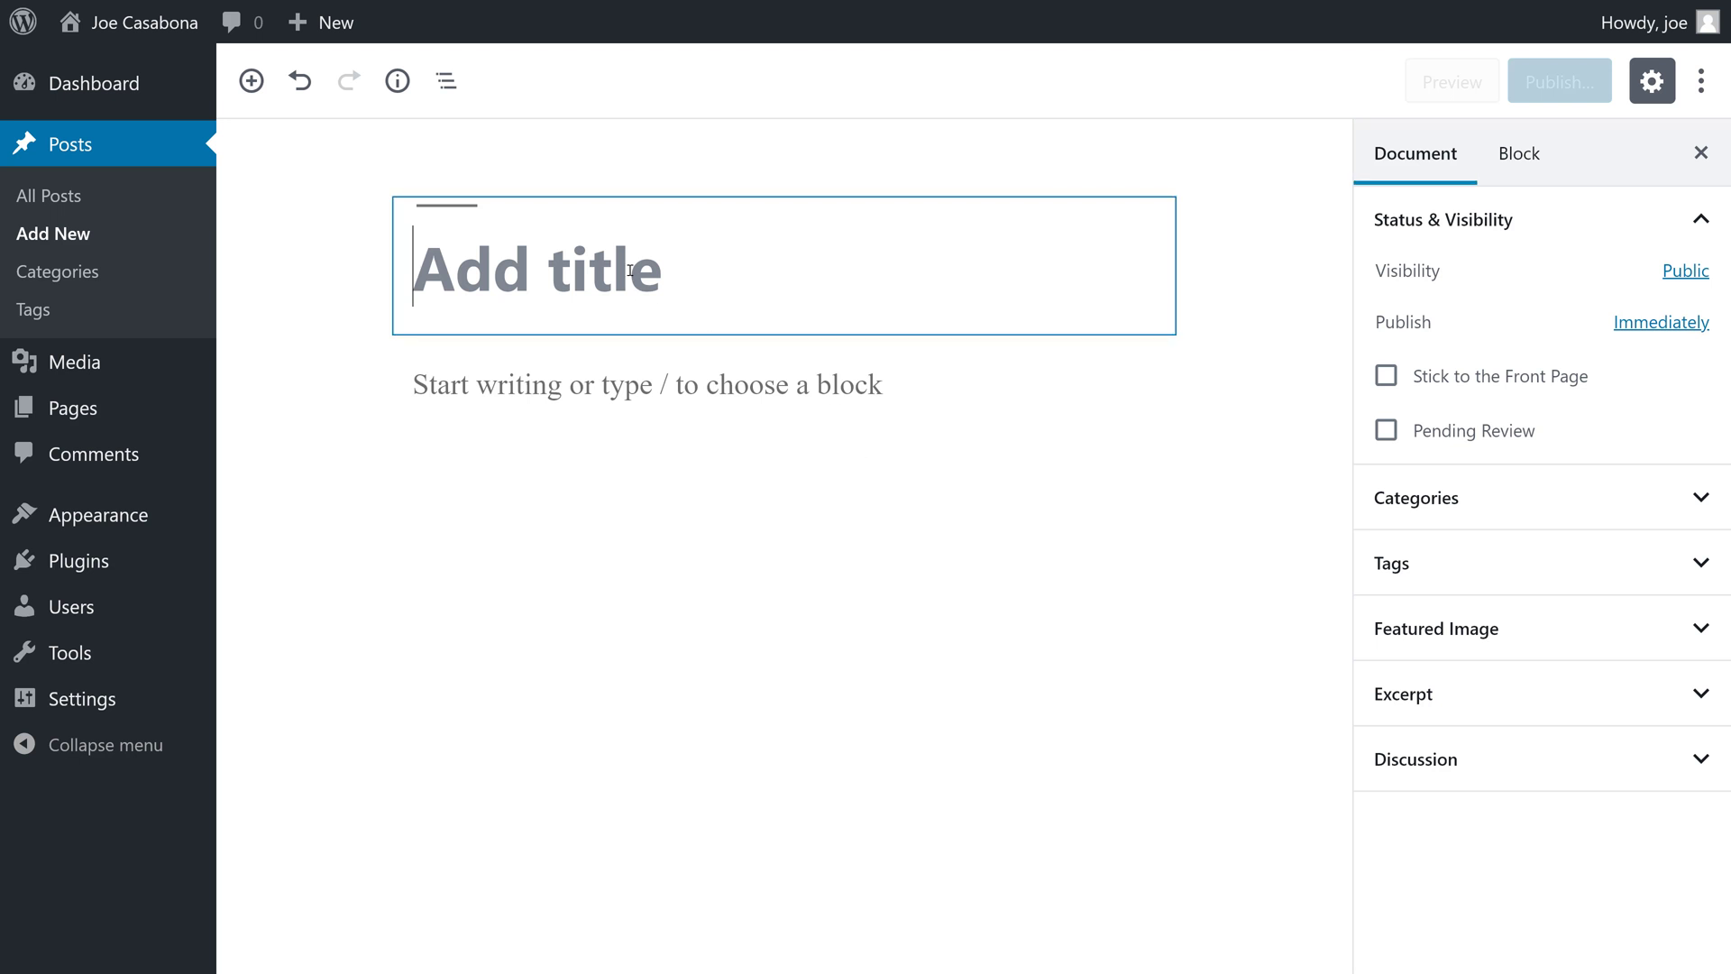
pyautogui.write('Hello Wor')
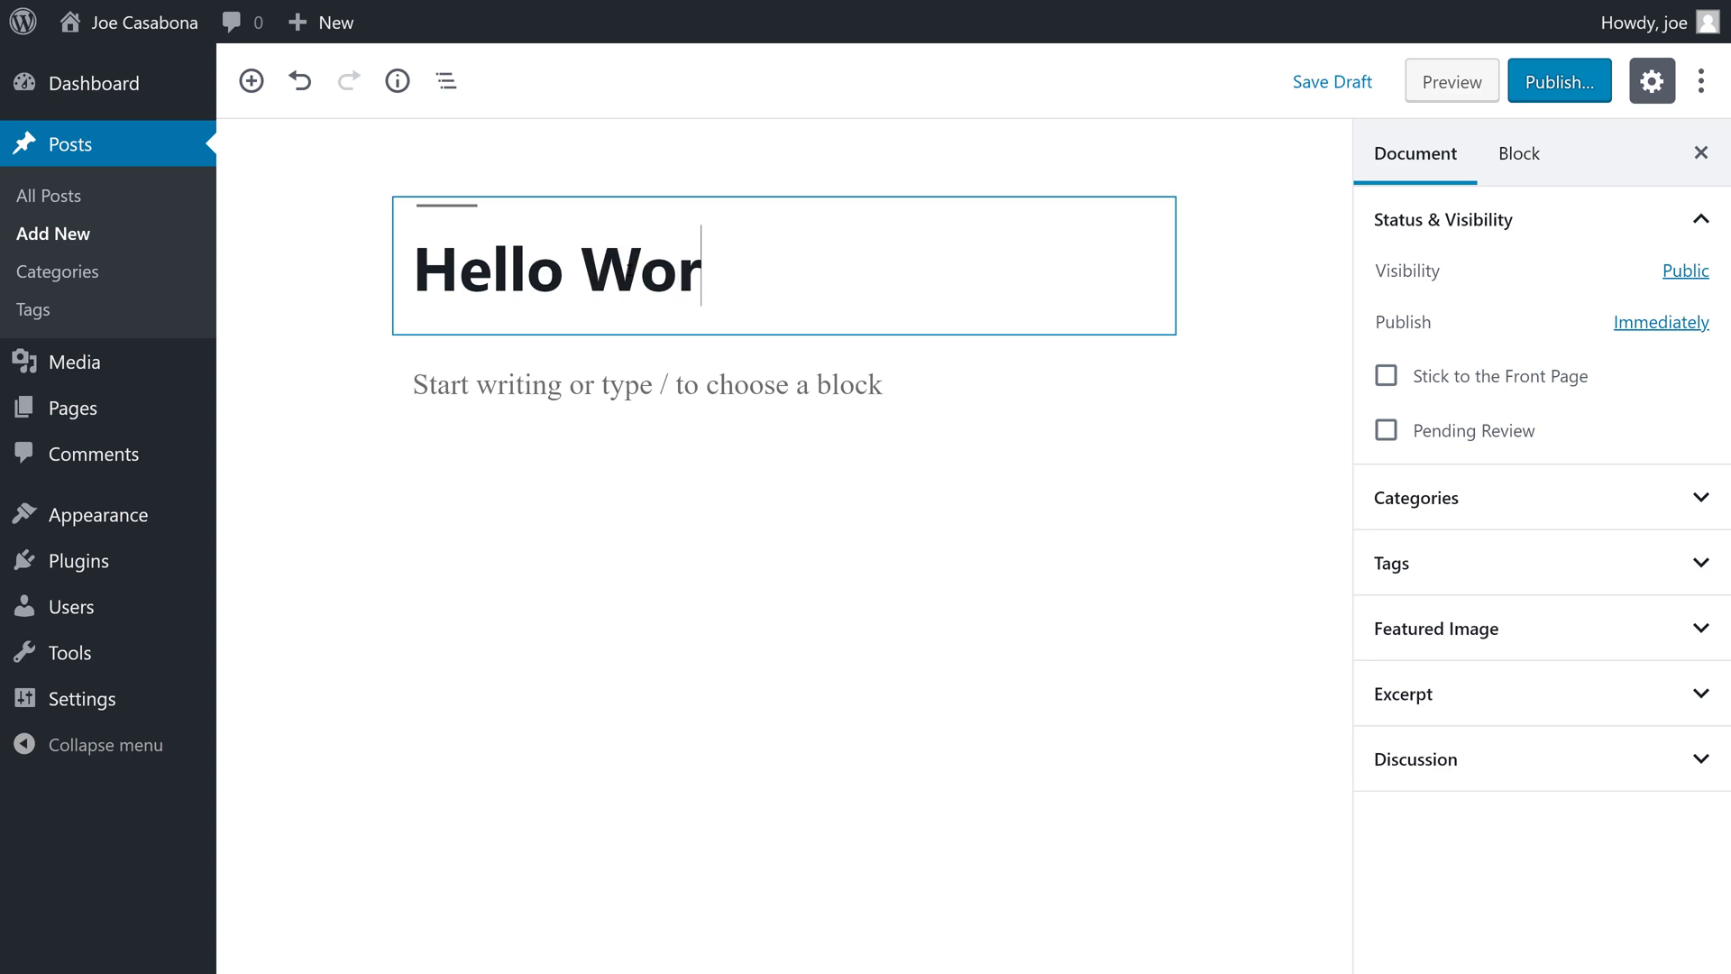
pyautogui.write('ld!')
pyautogui.click(687, 381)
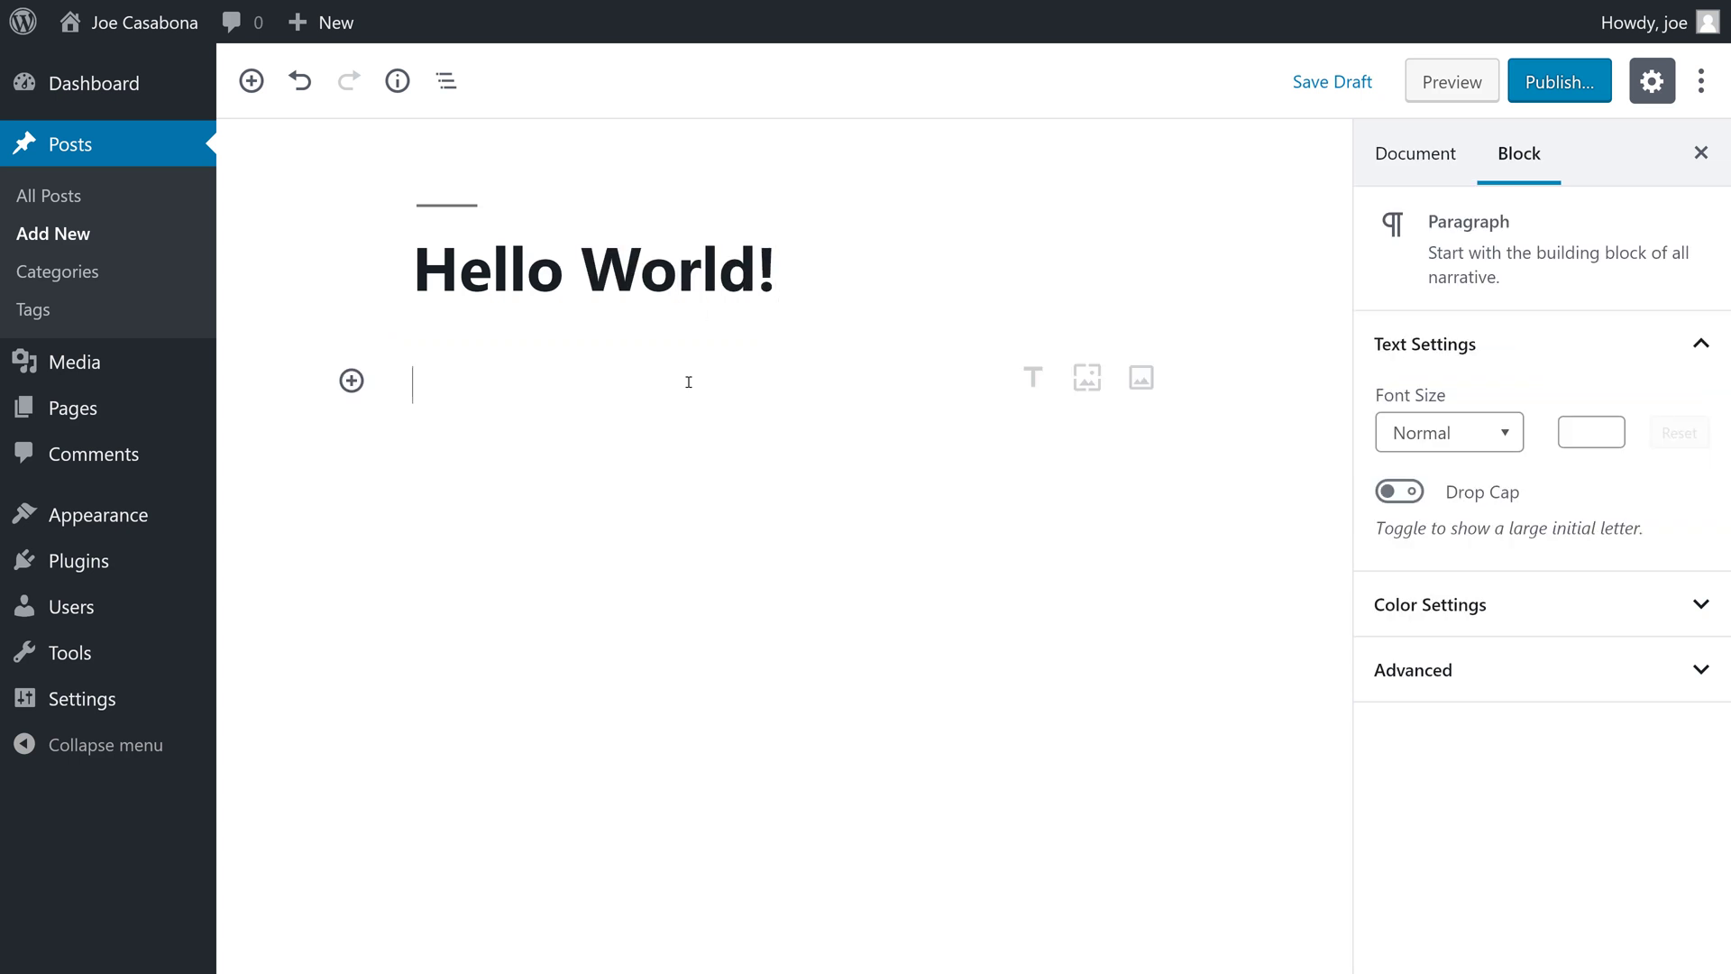
pyautogui.write('T')
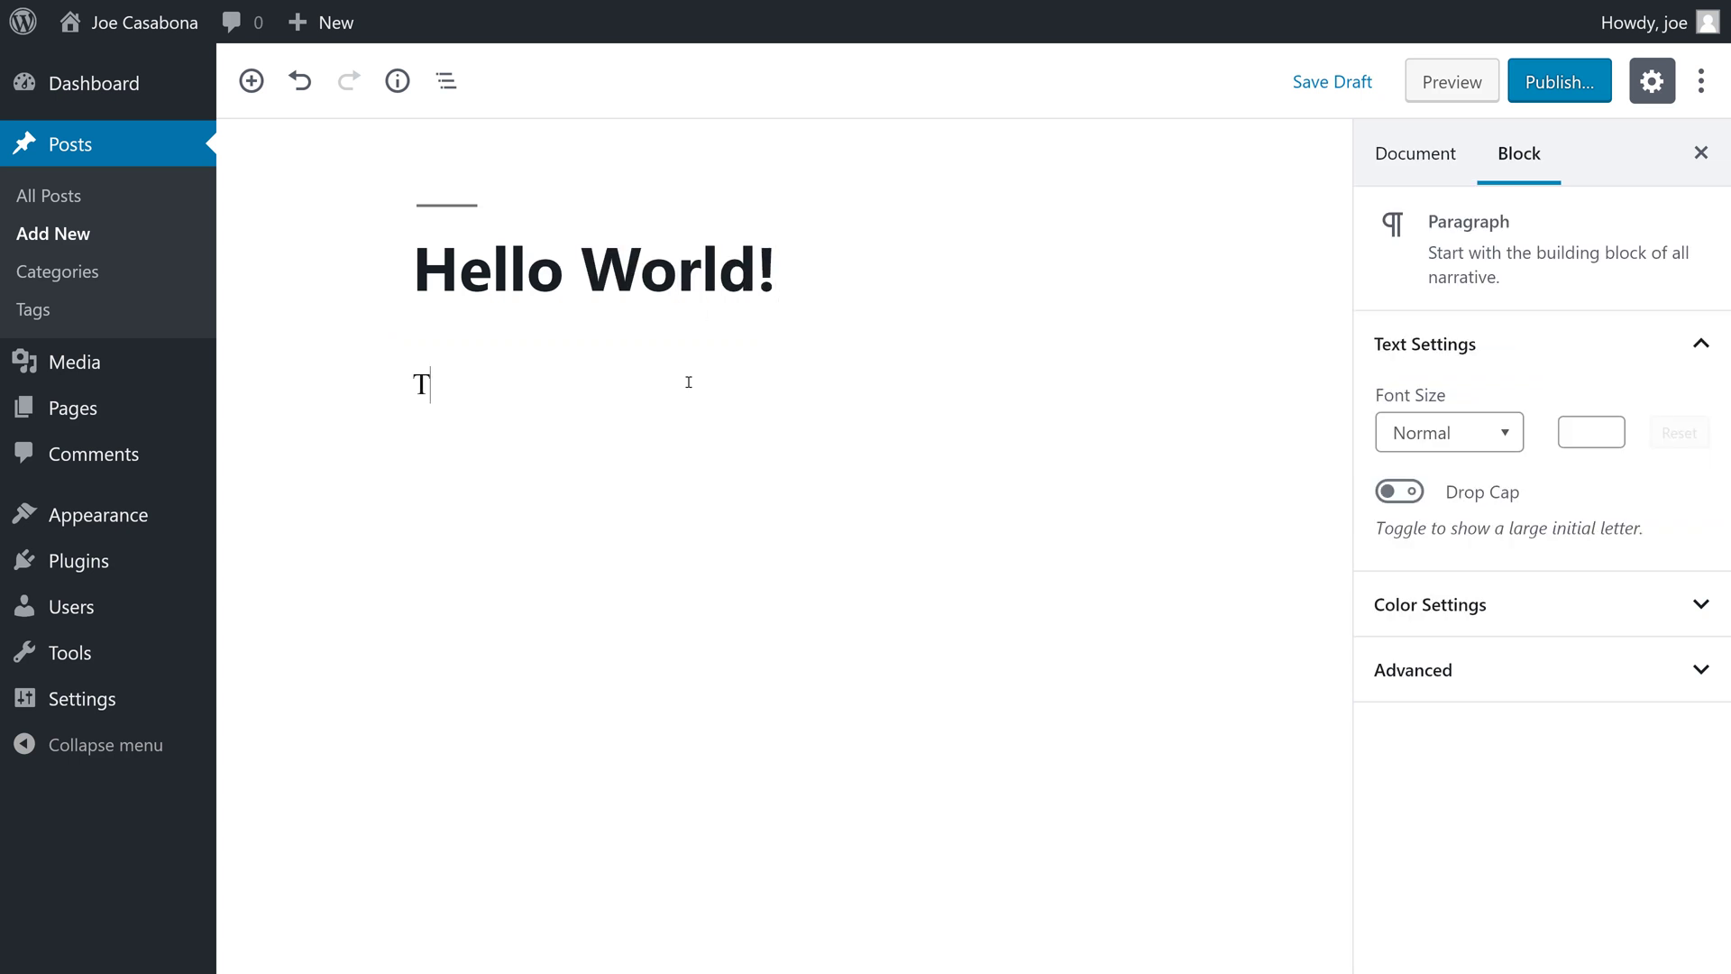
pyautogui.write('his is a Gutenberg-powered page!')
pyautogui.press('Return')
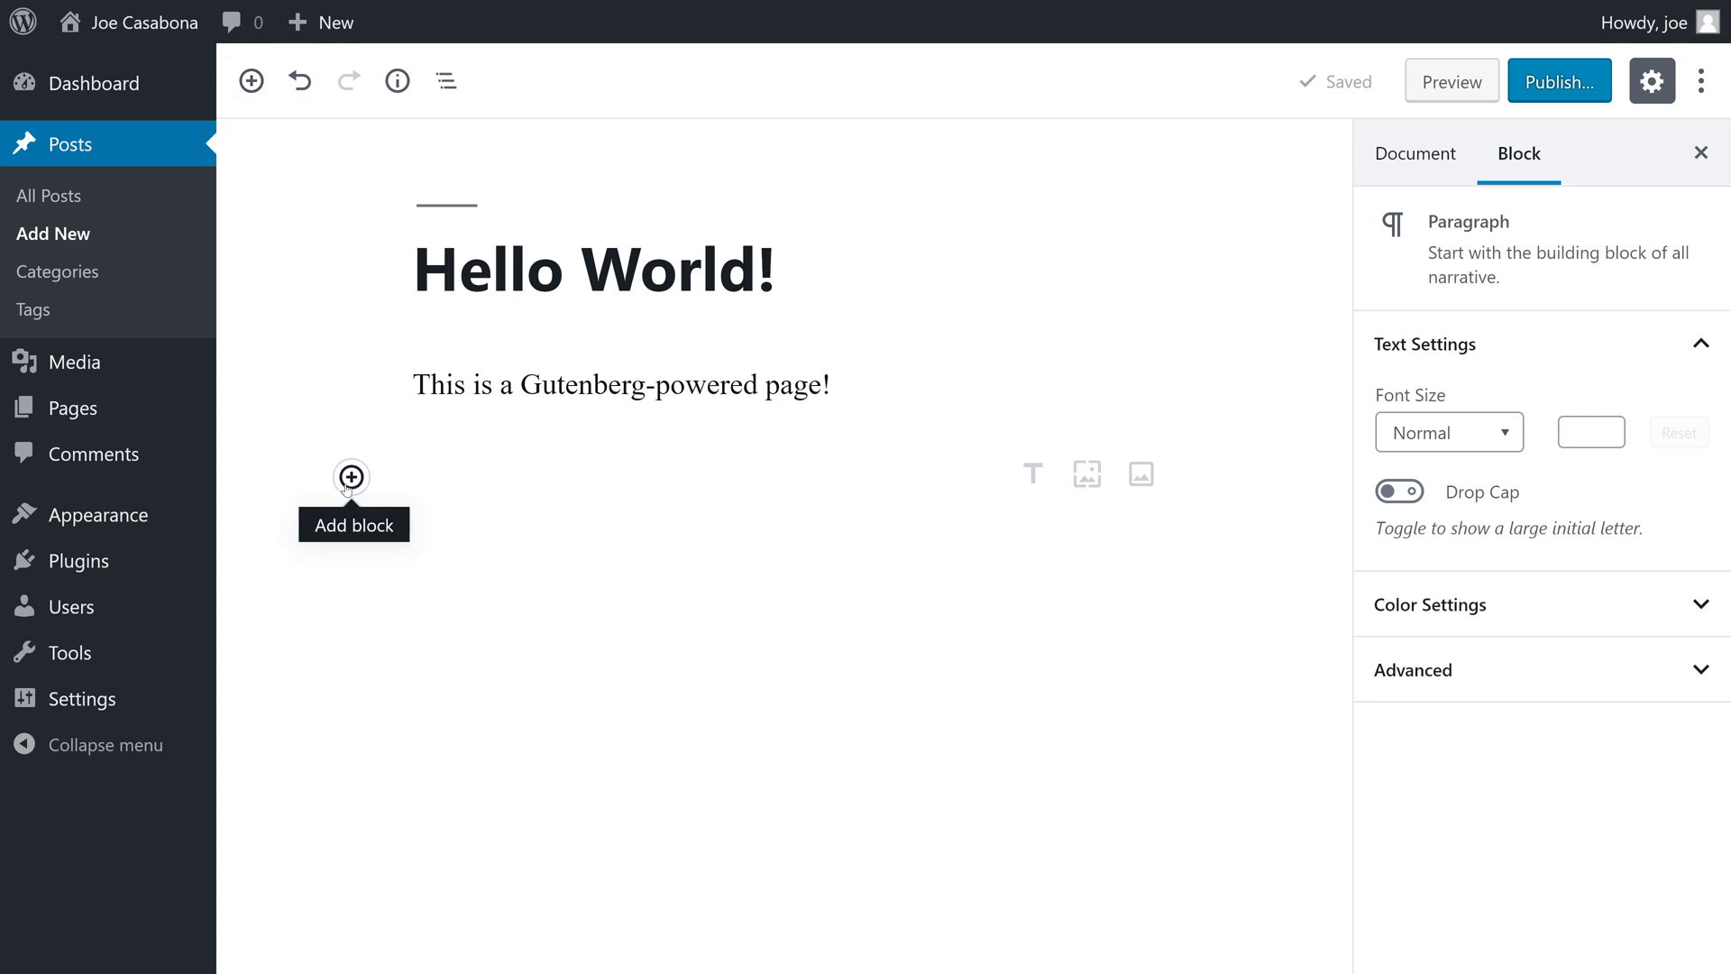
# Step: Browse the Most Used, Inline Elements and Common Blocks groups, then search the inserter for 'Cover'
pyautogui.click(350, 477)
pyautogui.scroll(-3, 518, 673)
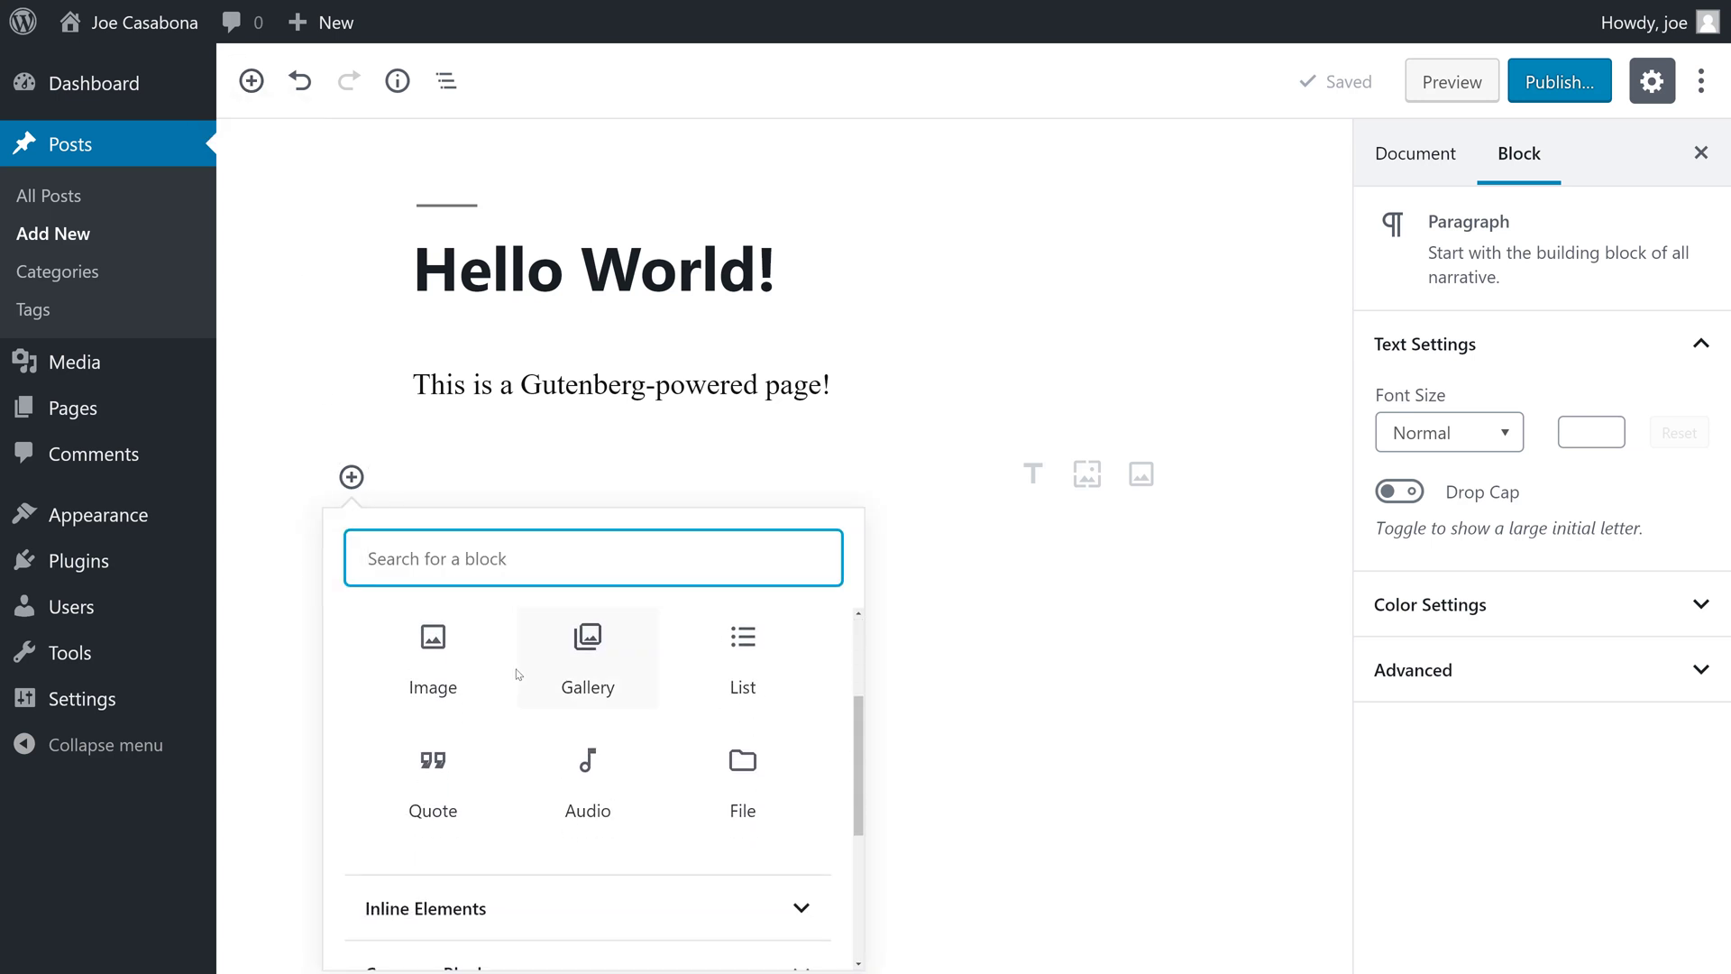
pyautogui.scroll(-5, 518, 673)
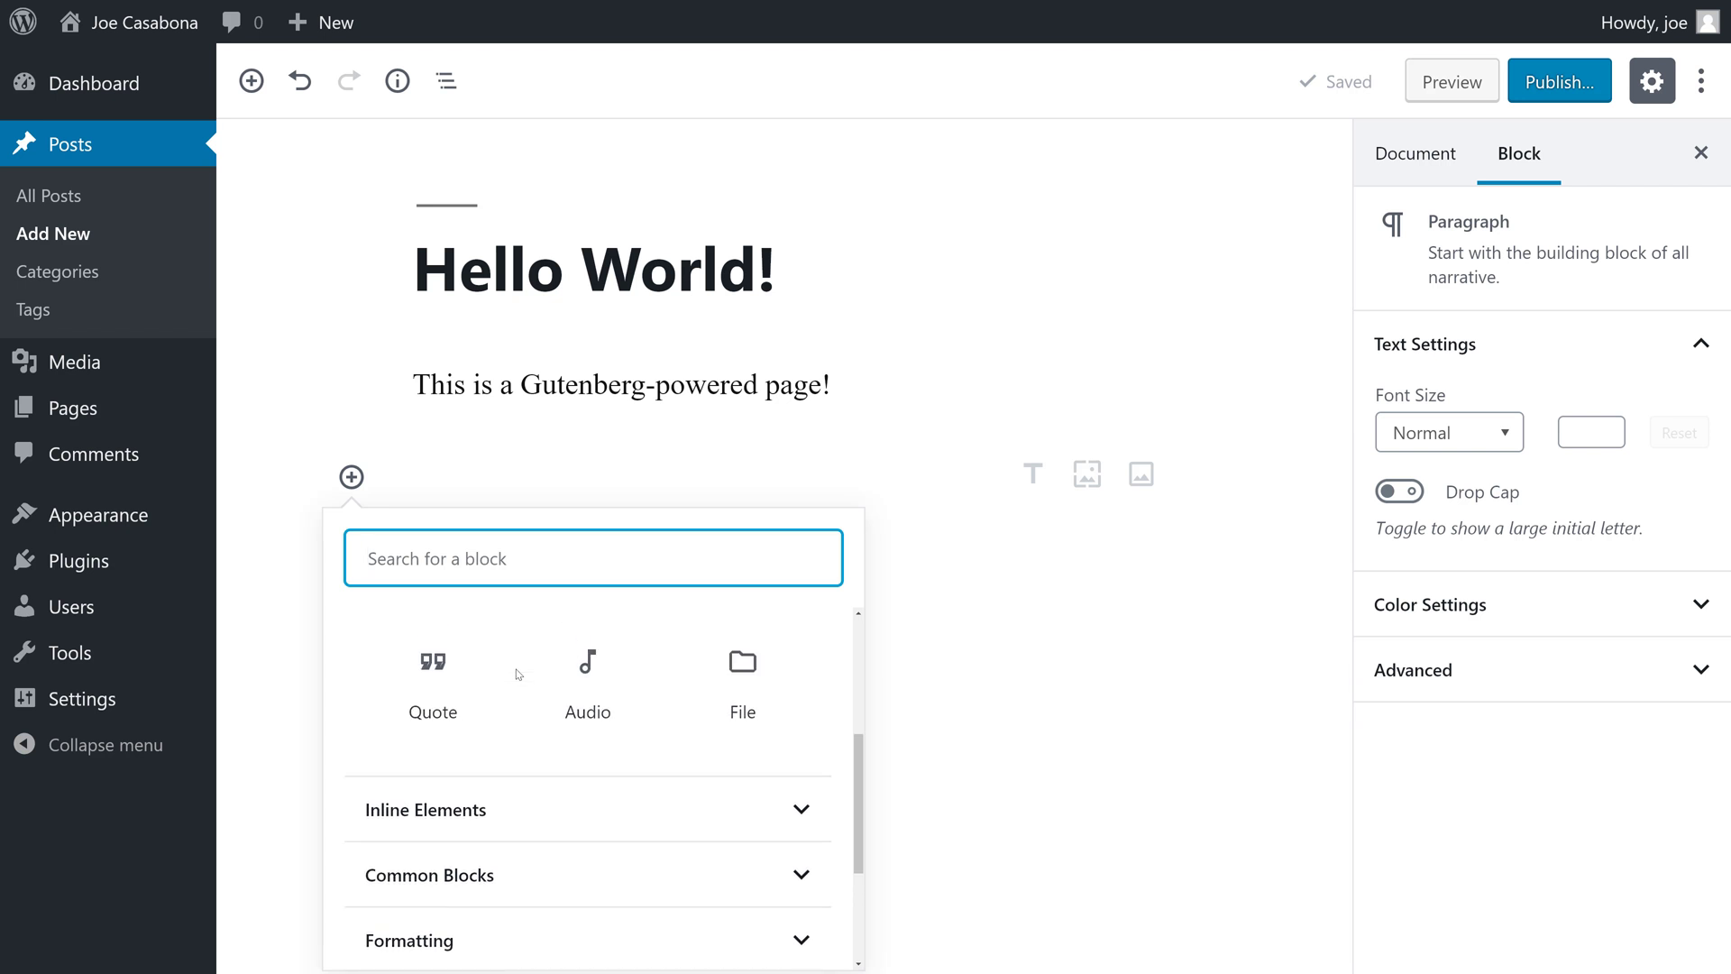
pyautogui.scroll(5, 518, 674)
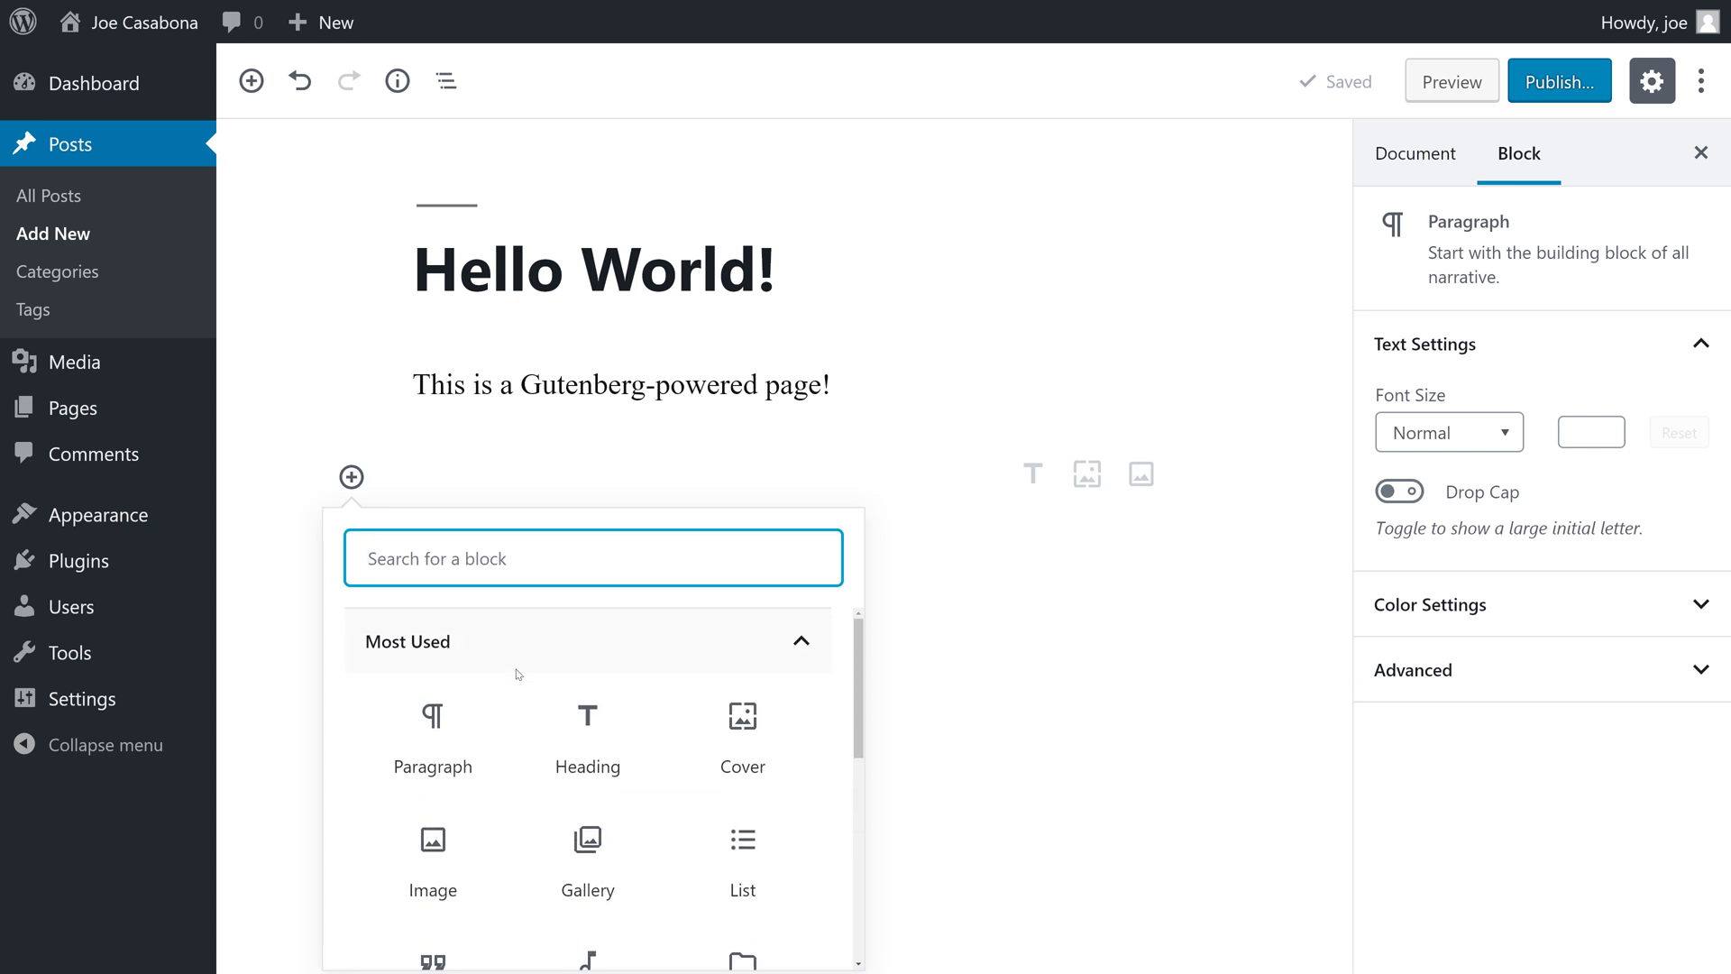
pyautogui.click(518, 672)
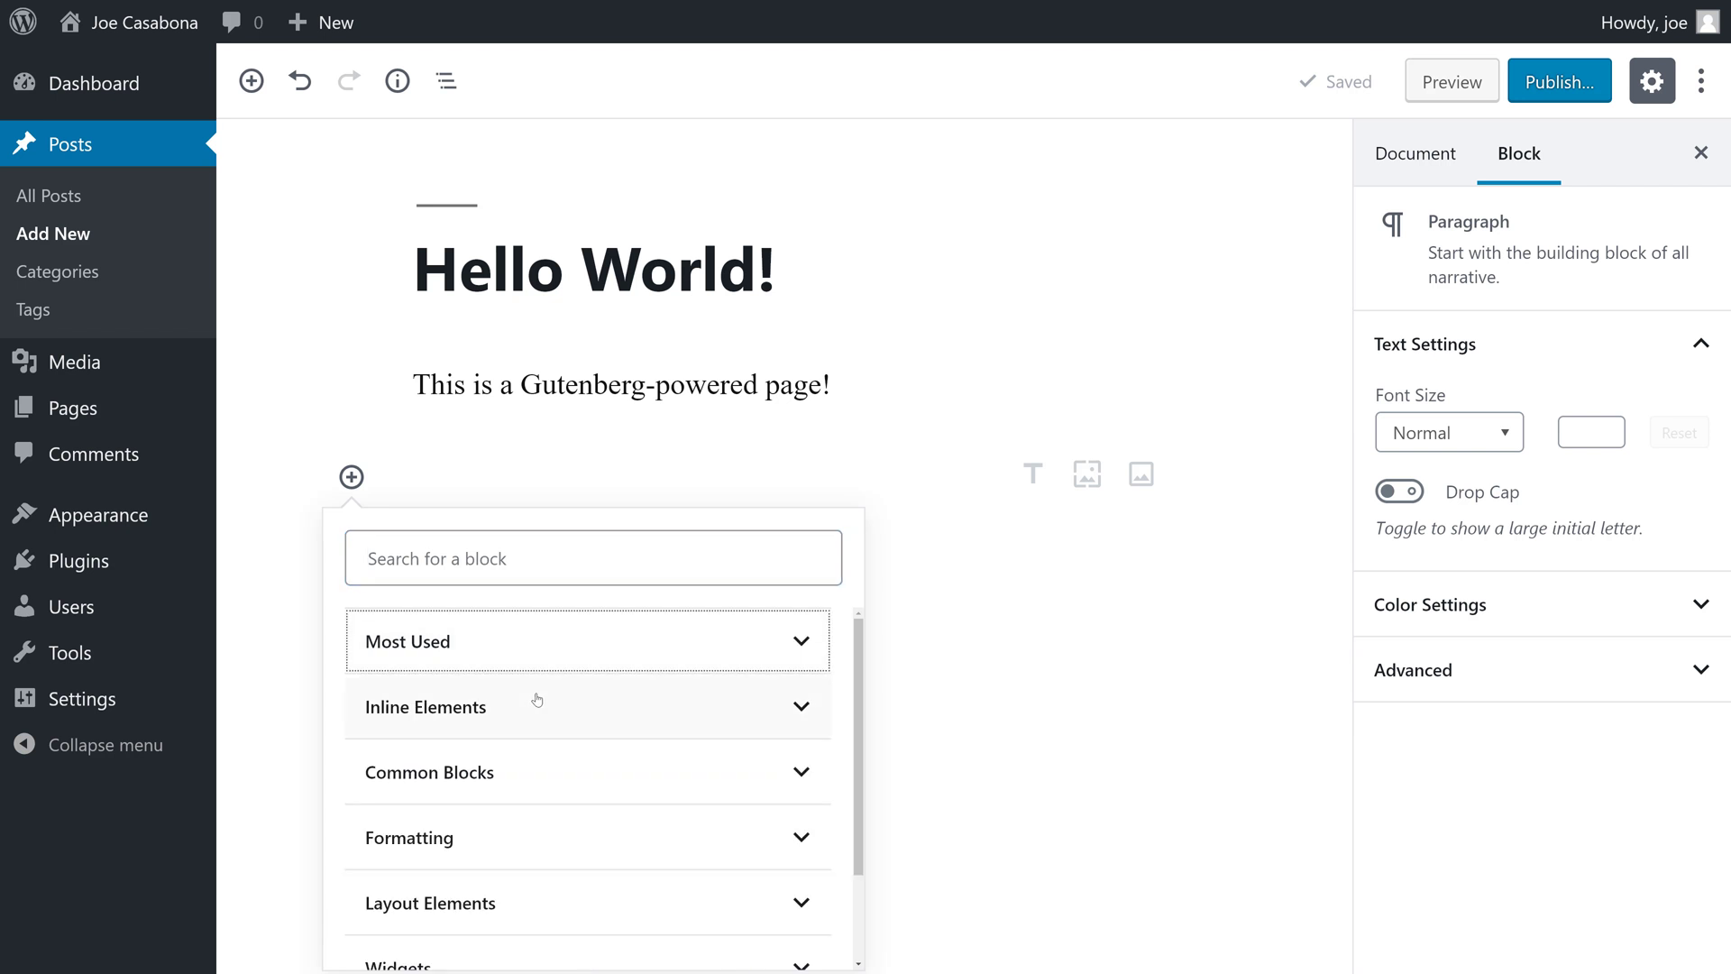
pyautogui.click(537, 701)
pyautogui.click(537, 701)
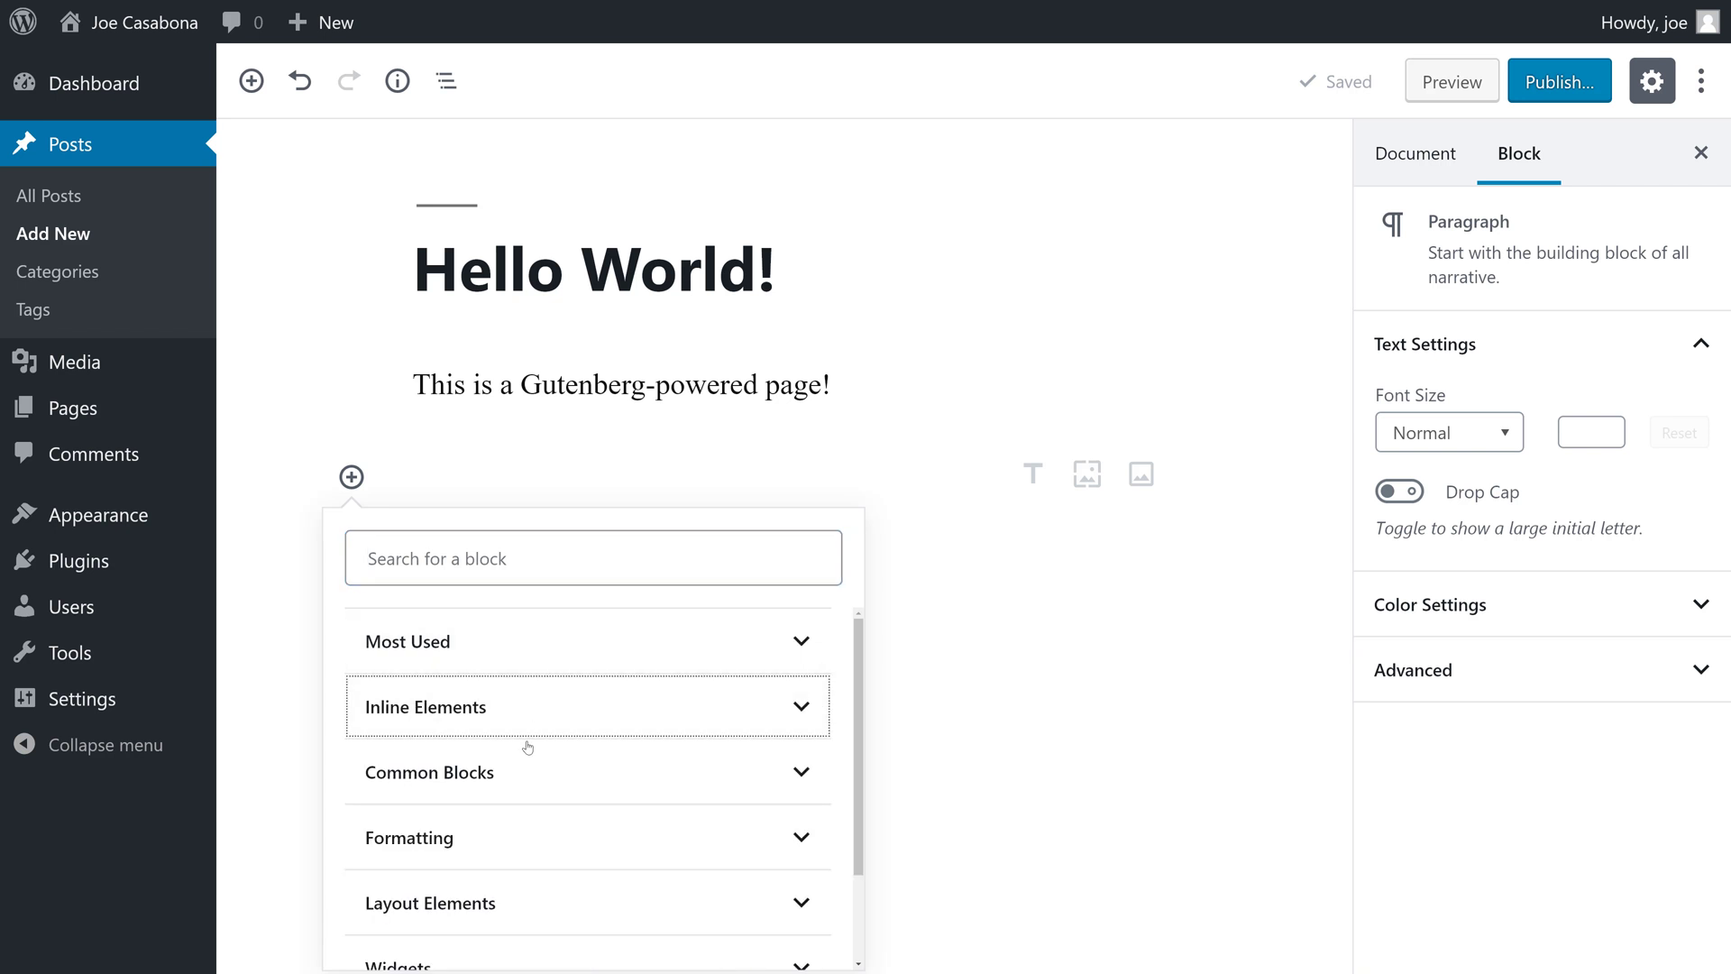
pyautogui.click(519, 772)
pyautogui.click(528, 662)
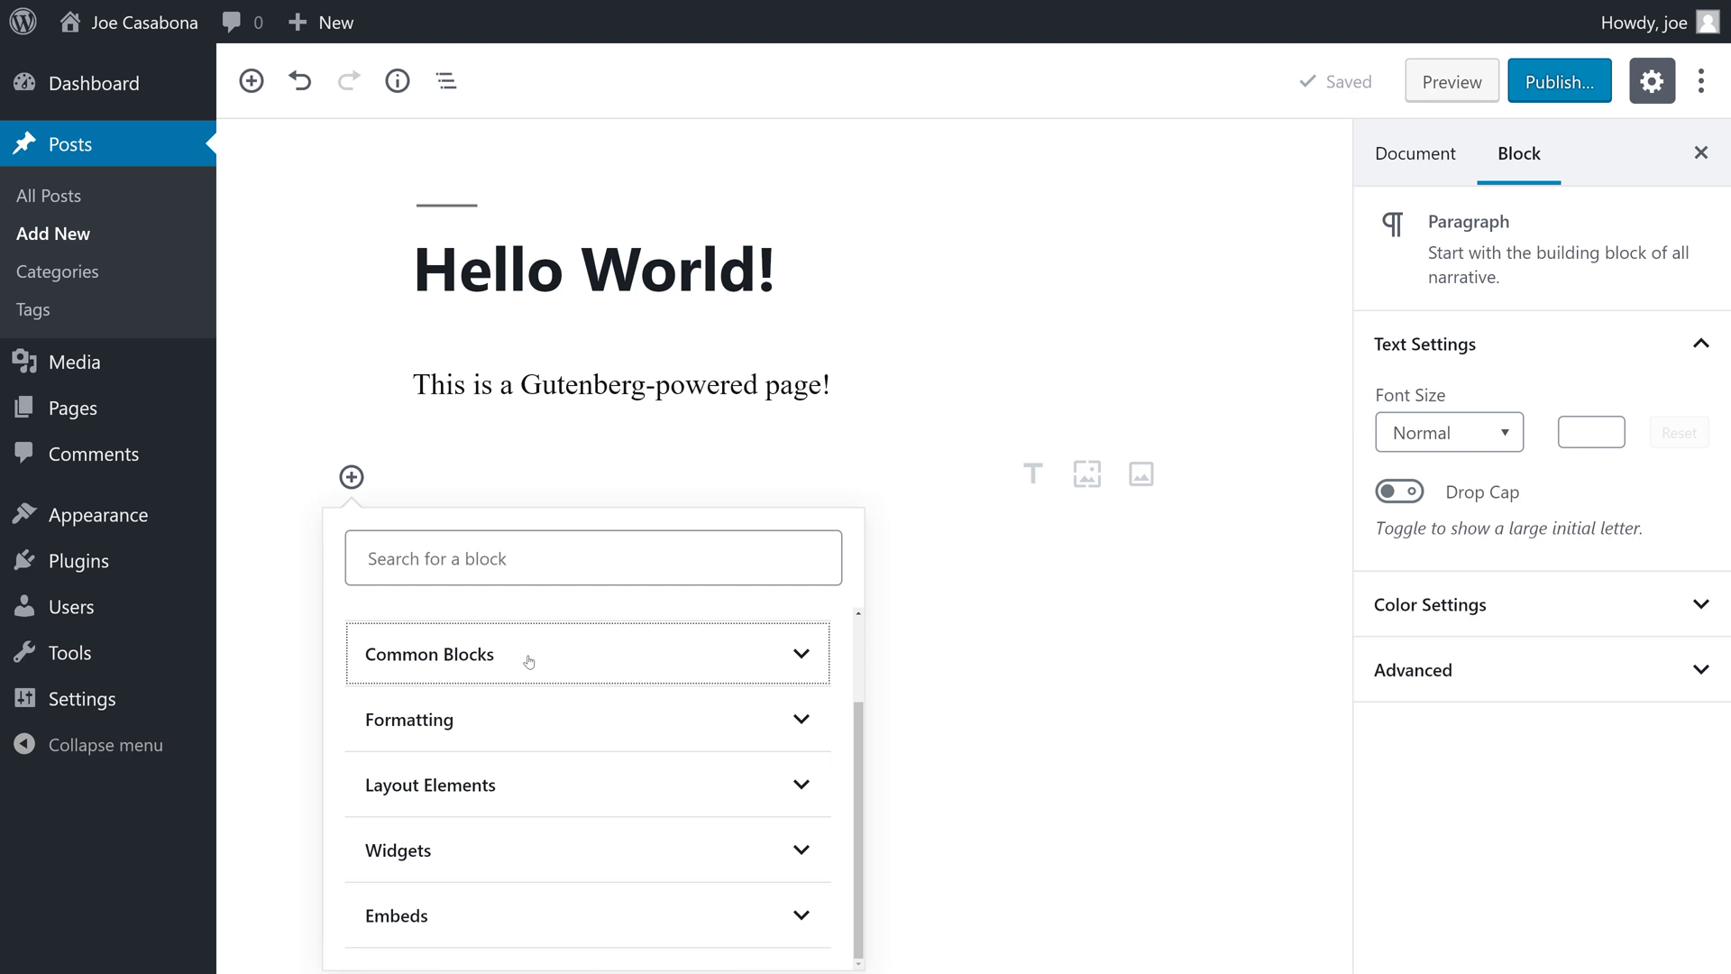
pyautogui.click(500, 560)
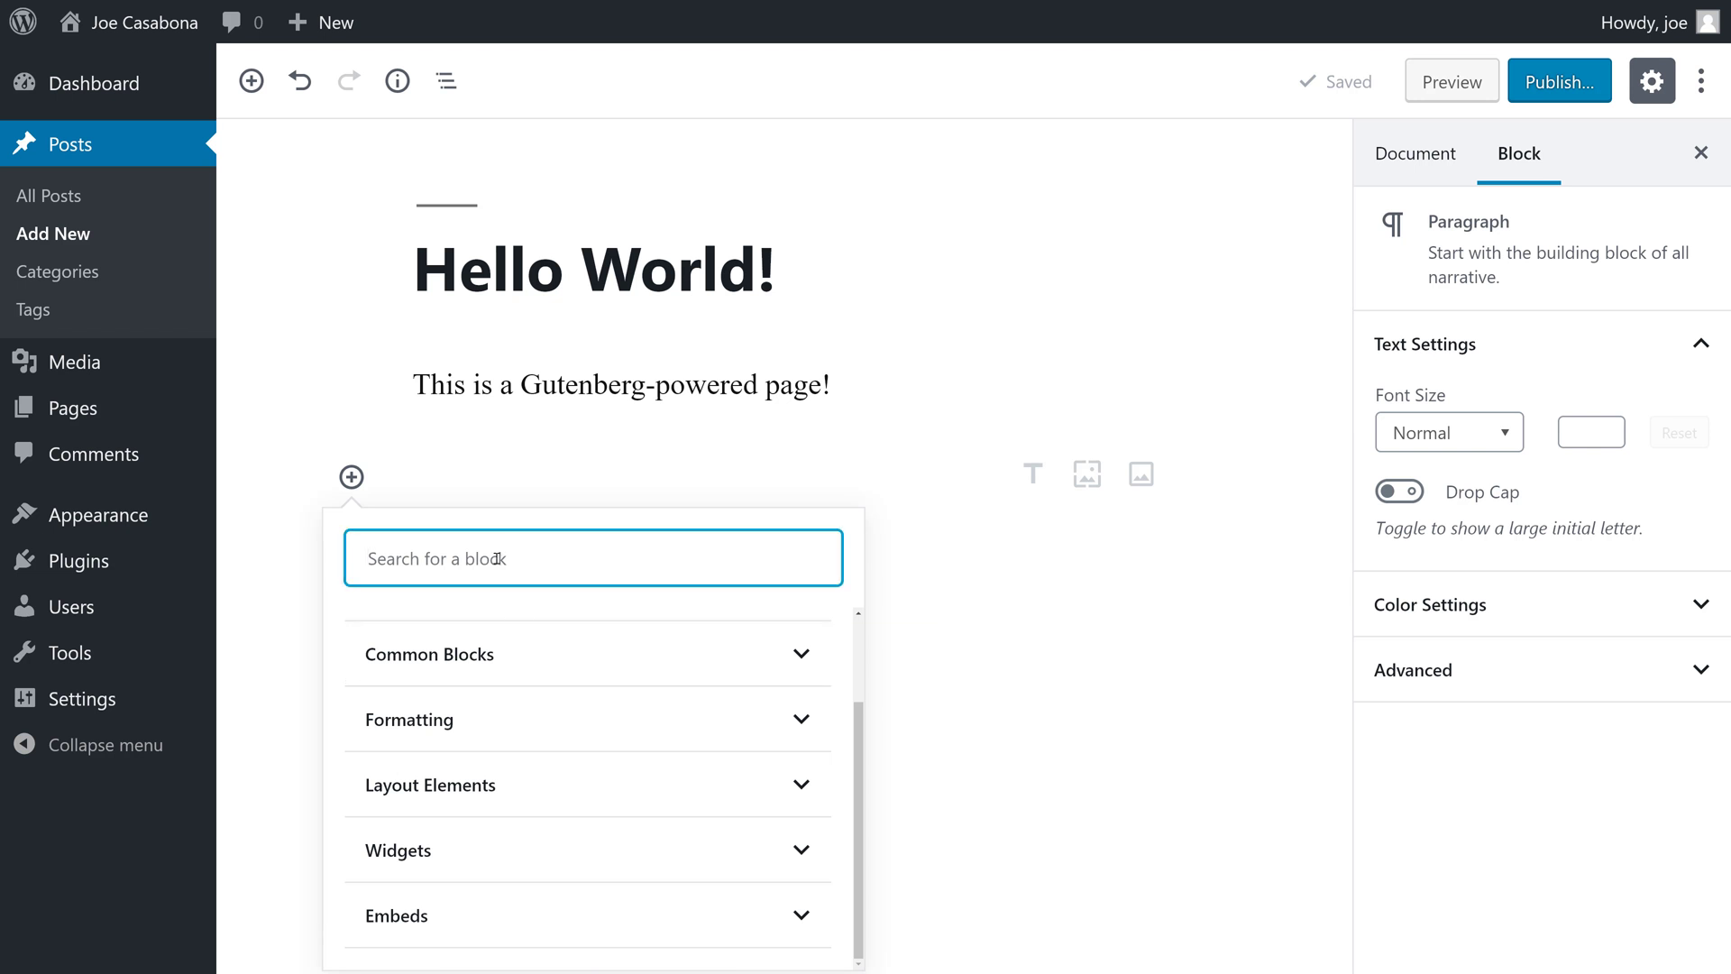
pyautogui.write('Cover')
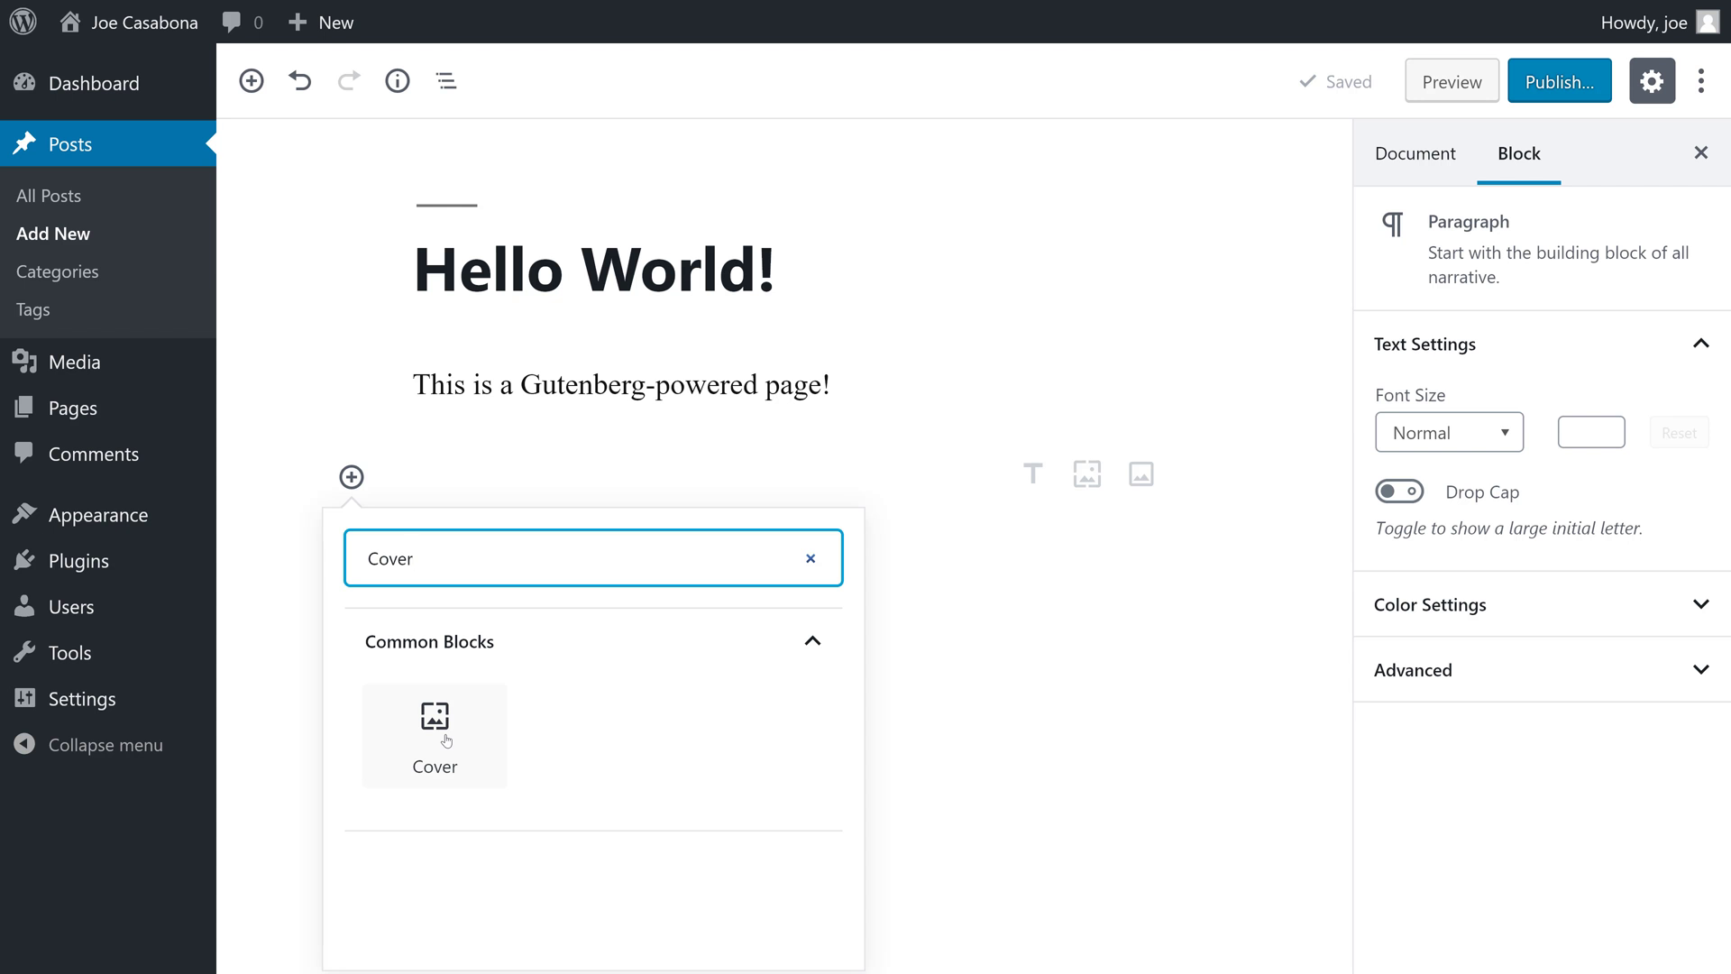
# Step: Insert a Cover block with rebeccabarger004.jpg from the Media Library as its background
pyautogui.click(443, 738)
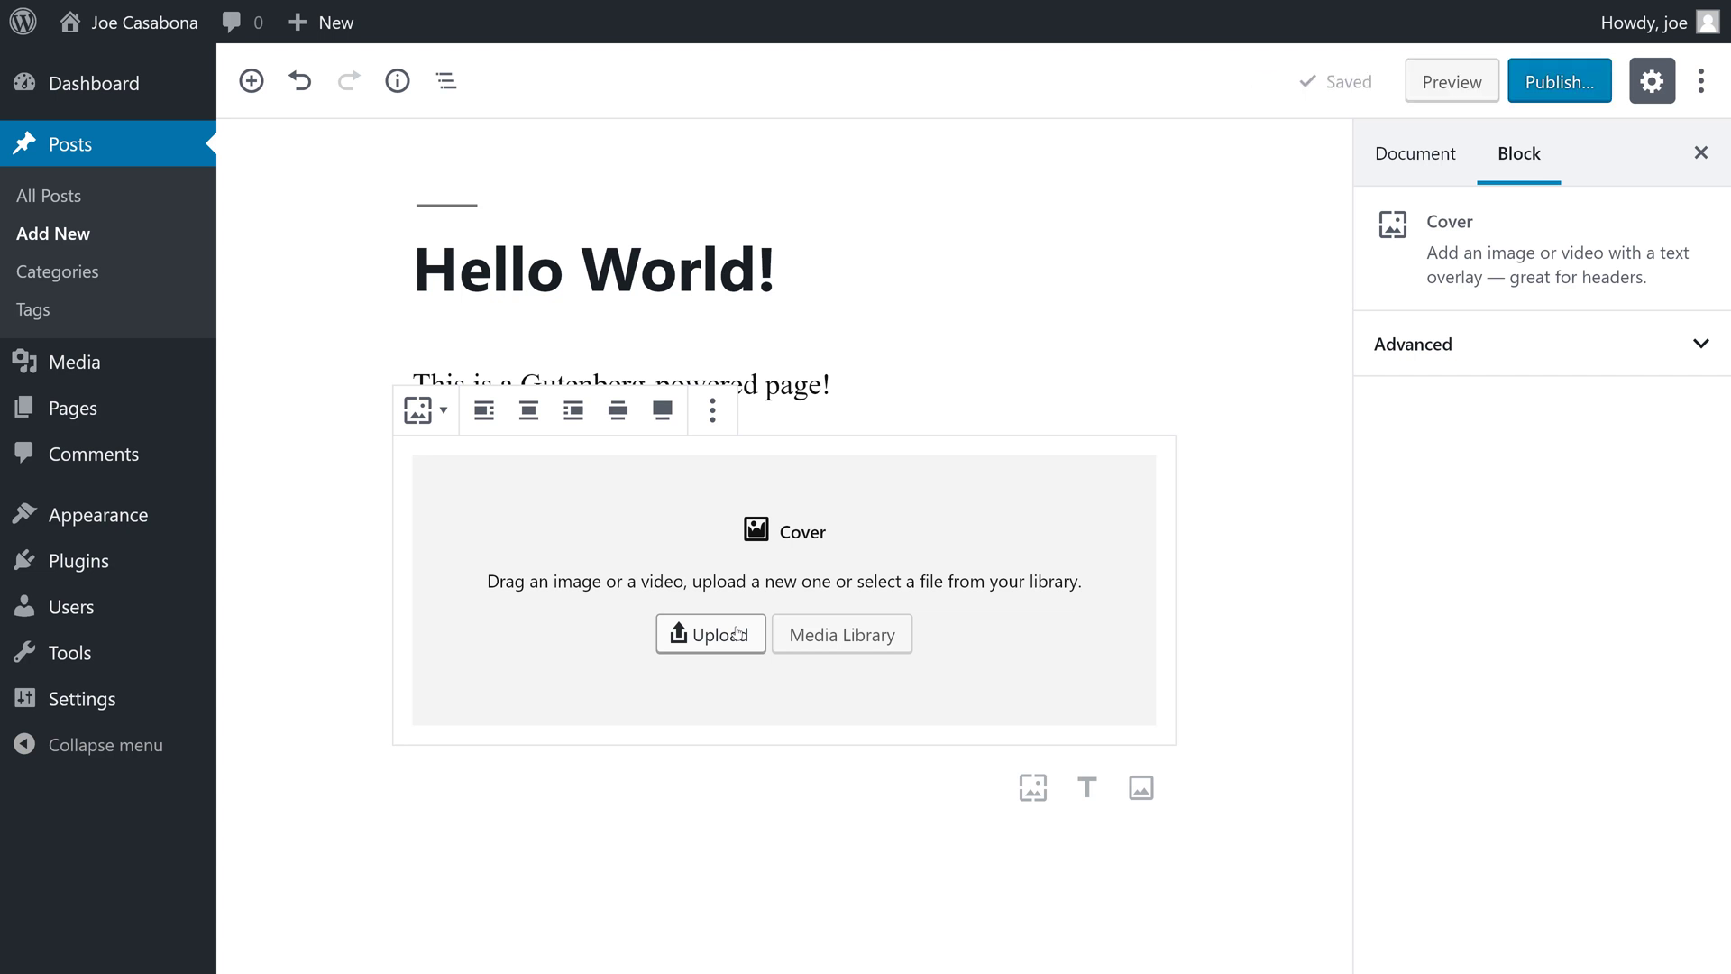
pyautogui.click(864, 646)
pyautogui.click(163, 353)
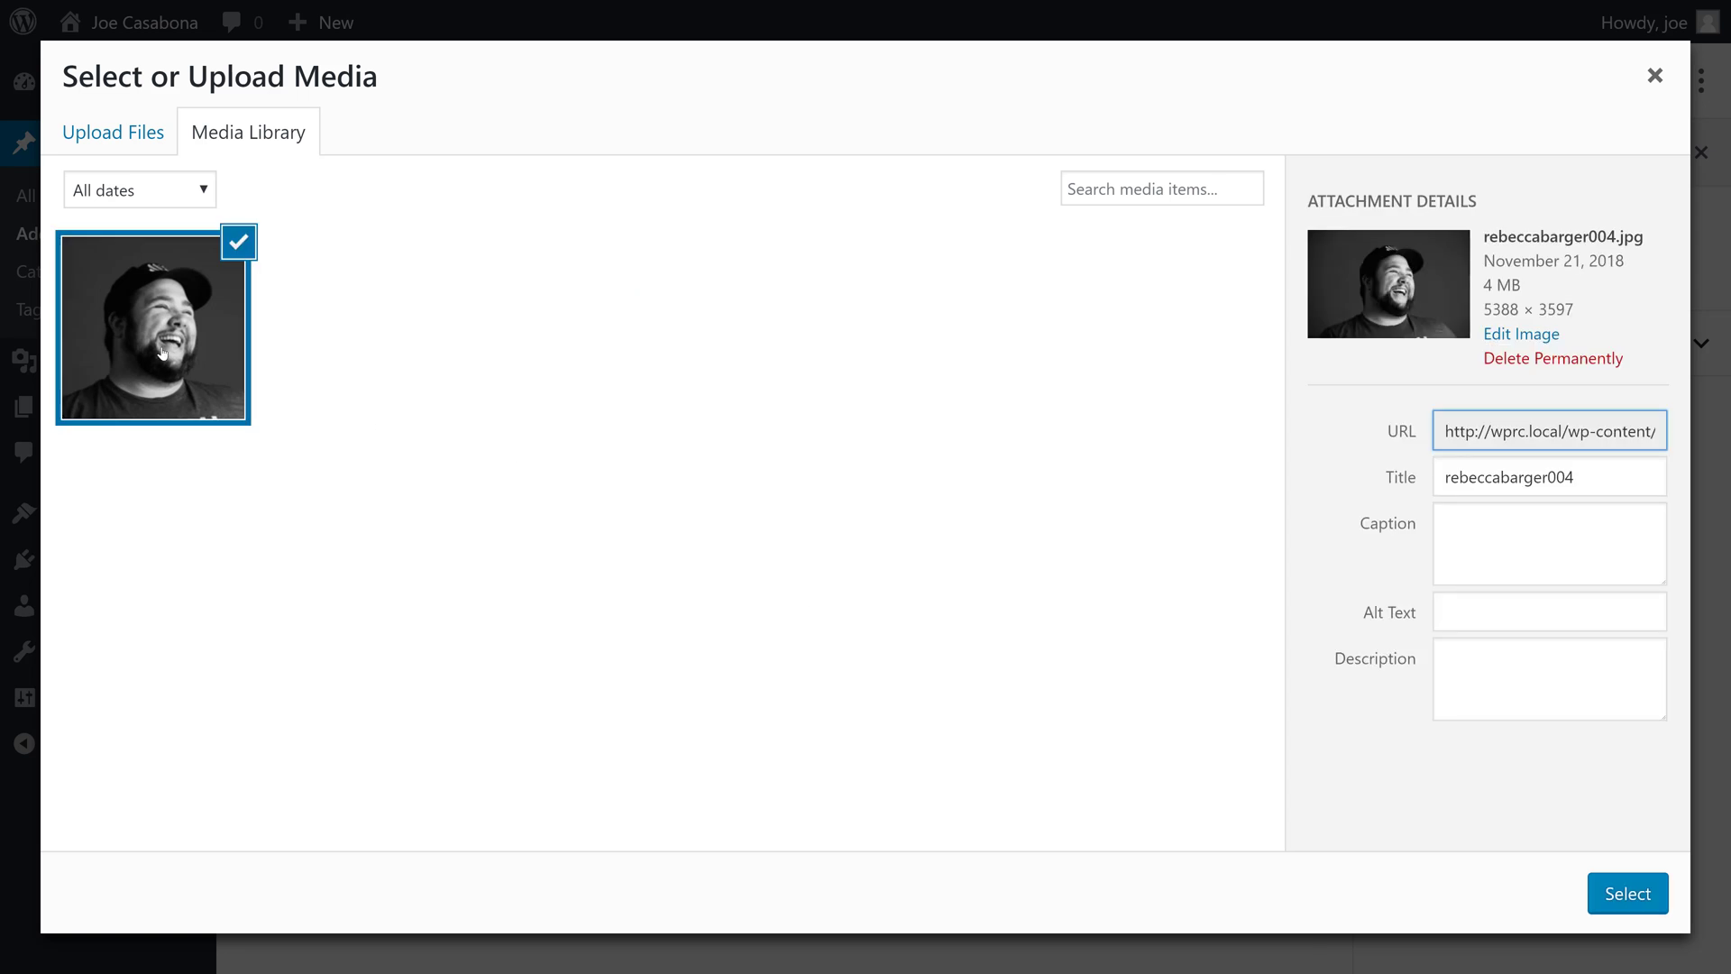
pyautogui.click(1636, 889)
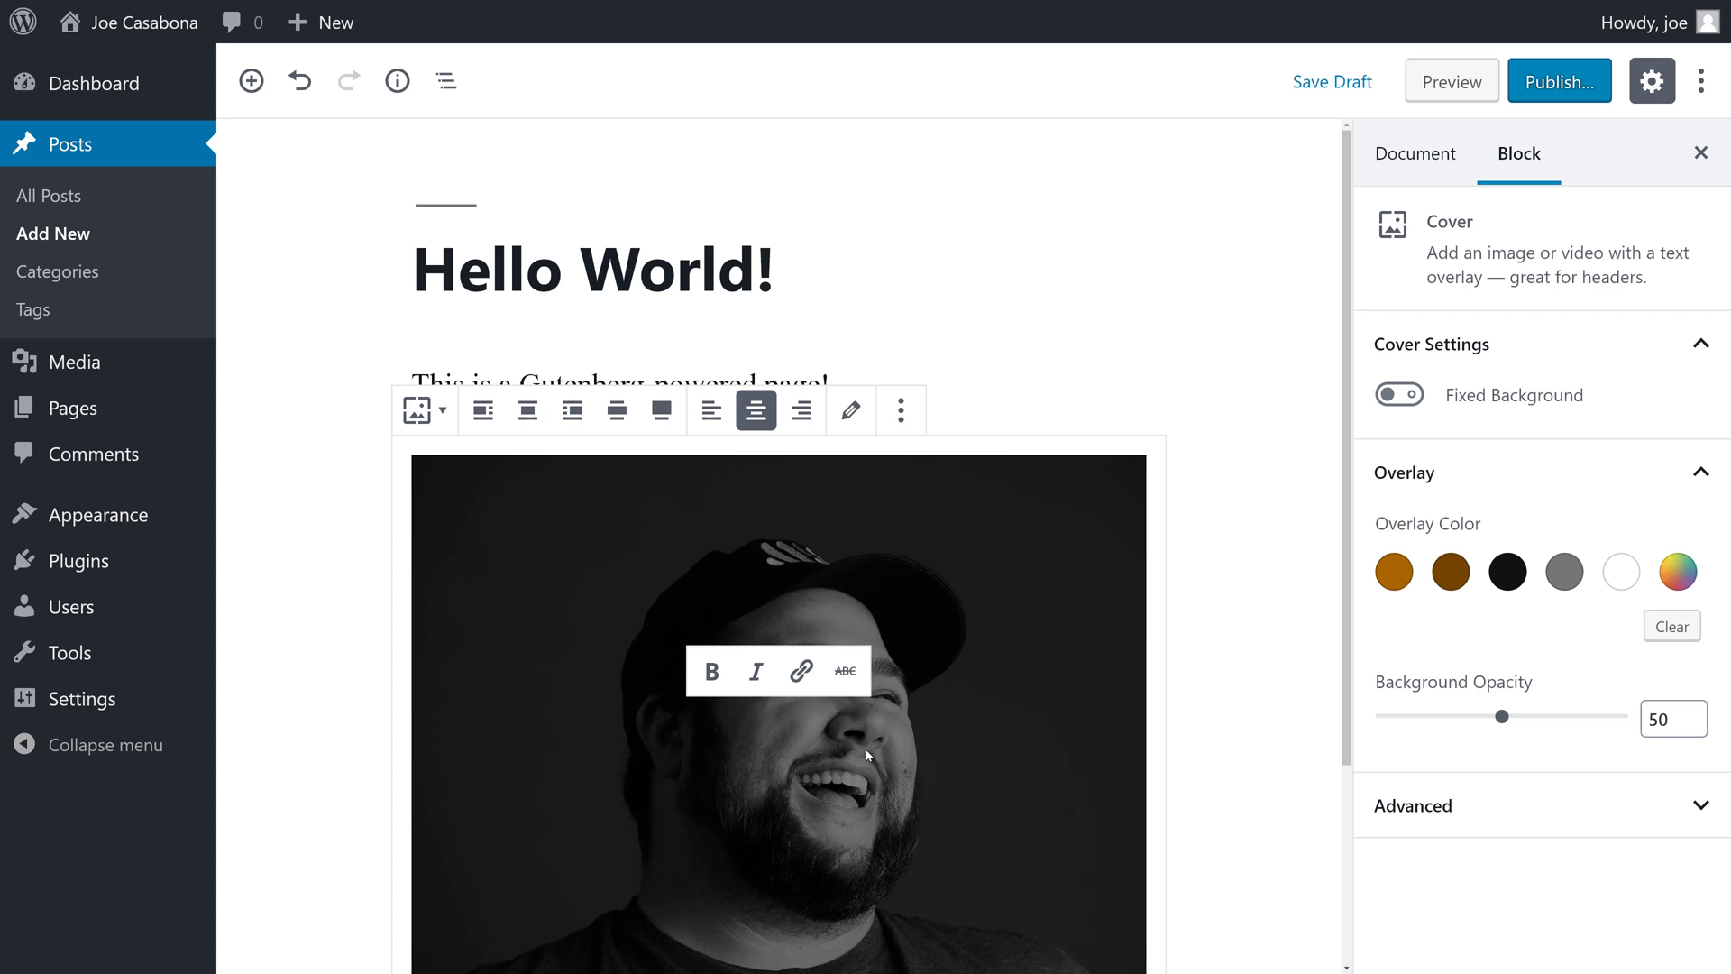
# Step: Title the cover 'Welcome to Gutenberg!', make it full width, and apply the orange-brown Primary overlay
pyautogui.write('Welcome to Gutenberg!')
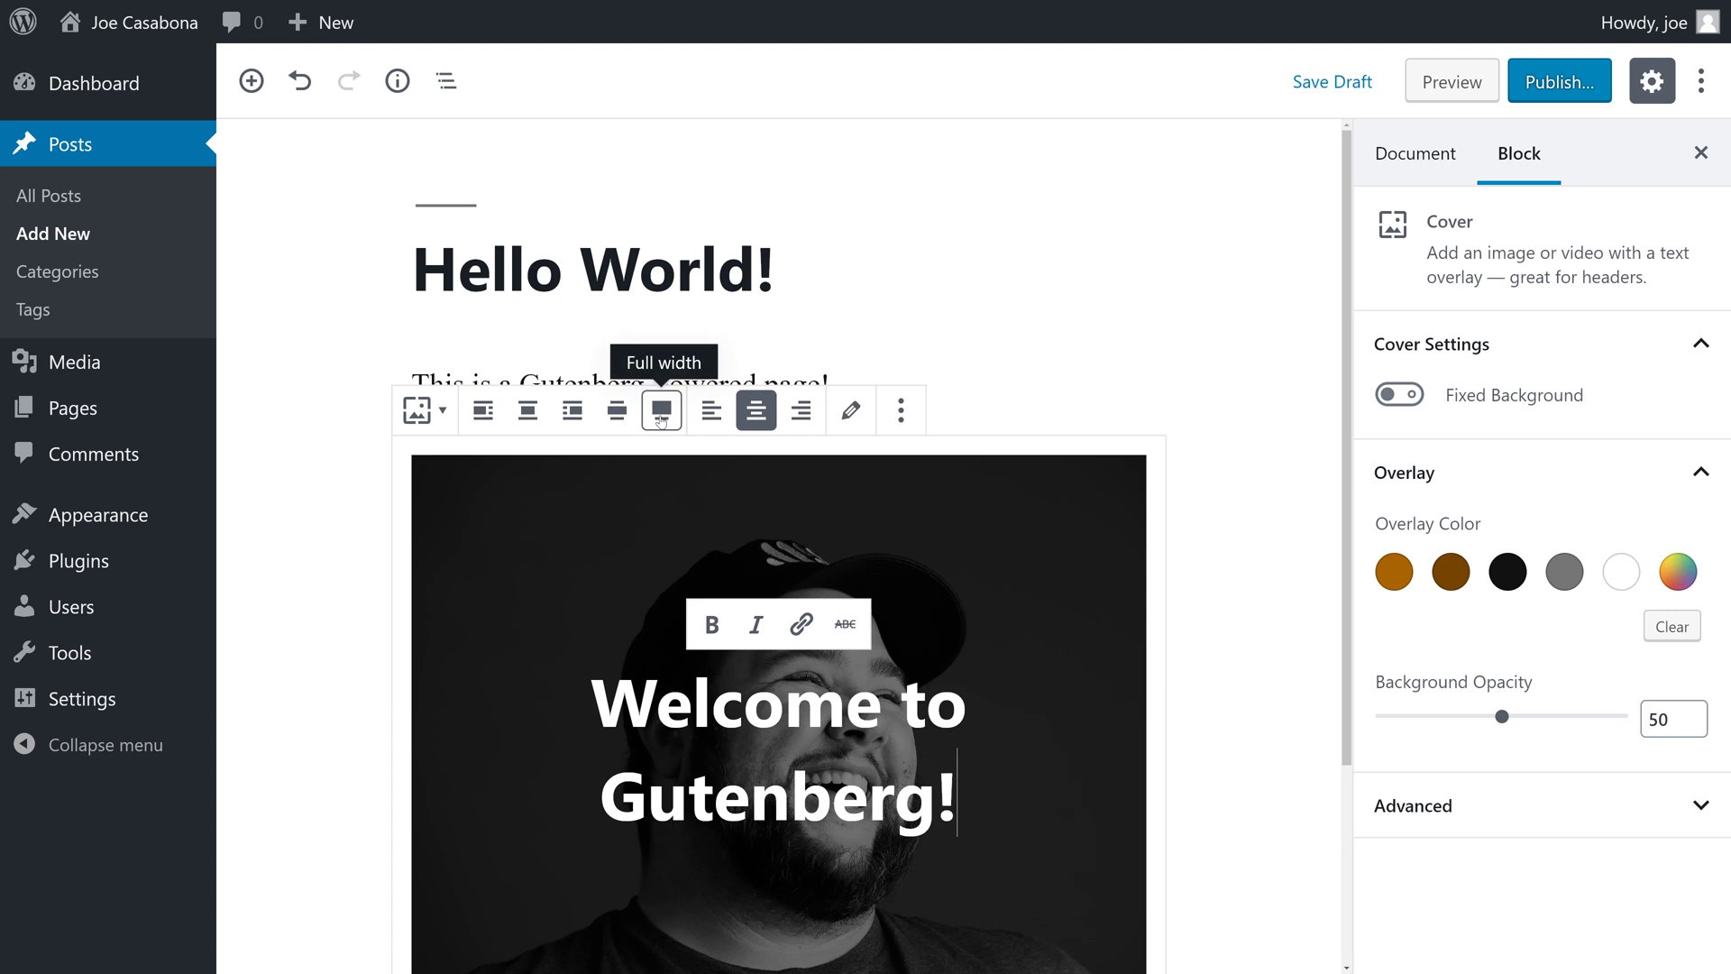
pyautogui.click(661, 419)
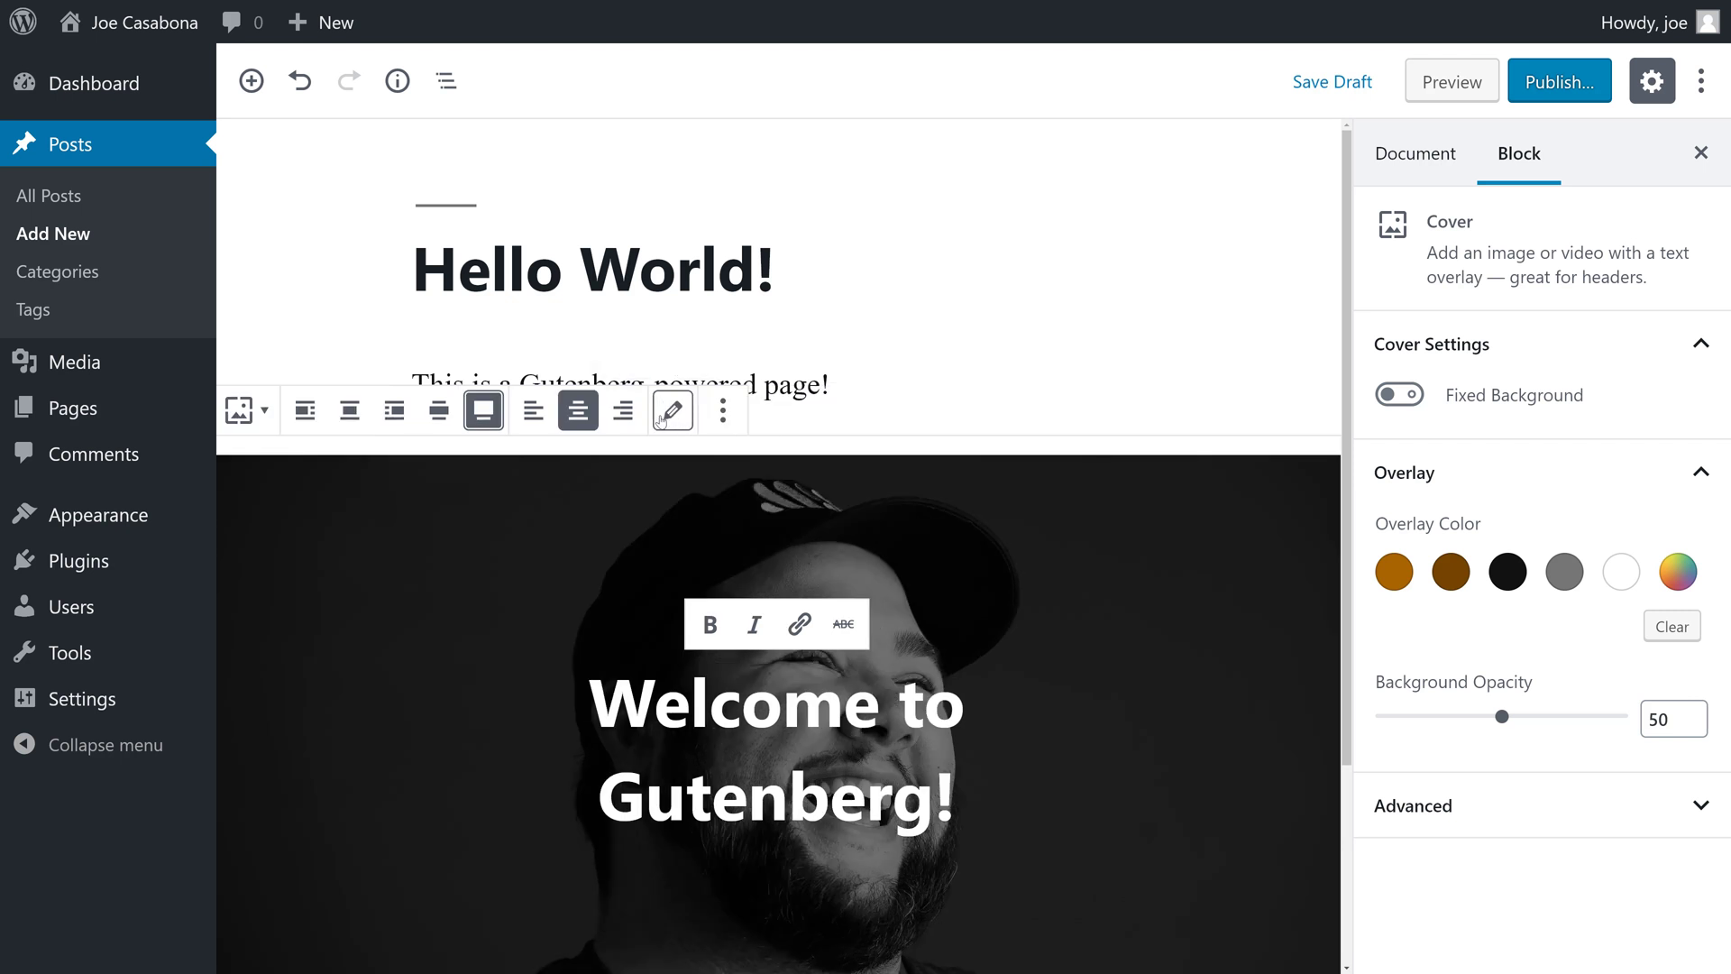
pyautogui.scroll(-2, 839, 578)
pyautogui.scroll(2, 1057, 618)
pyautogui.click(1393, 572)
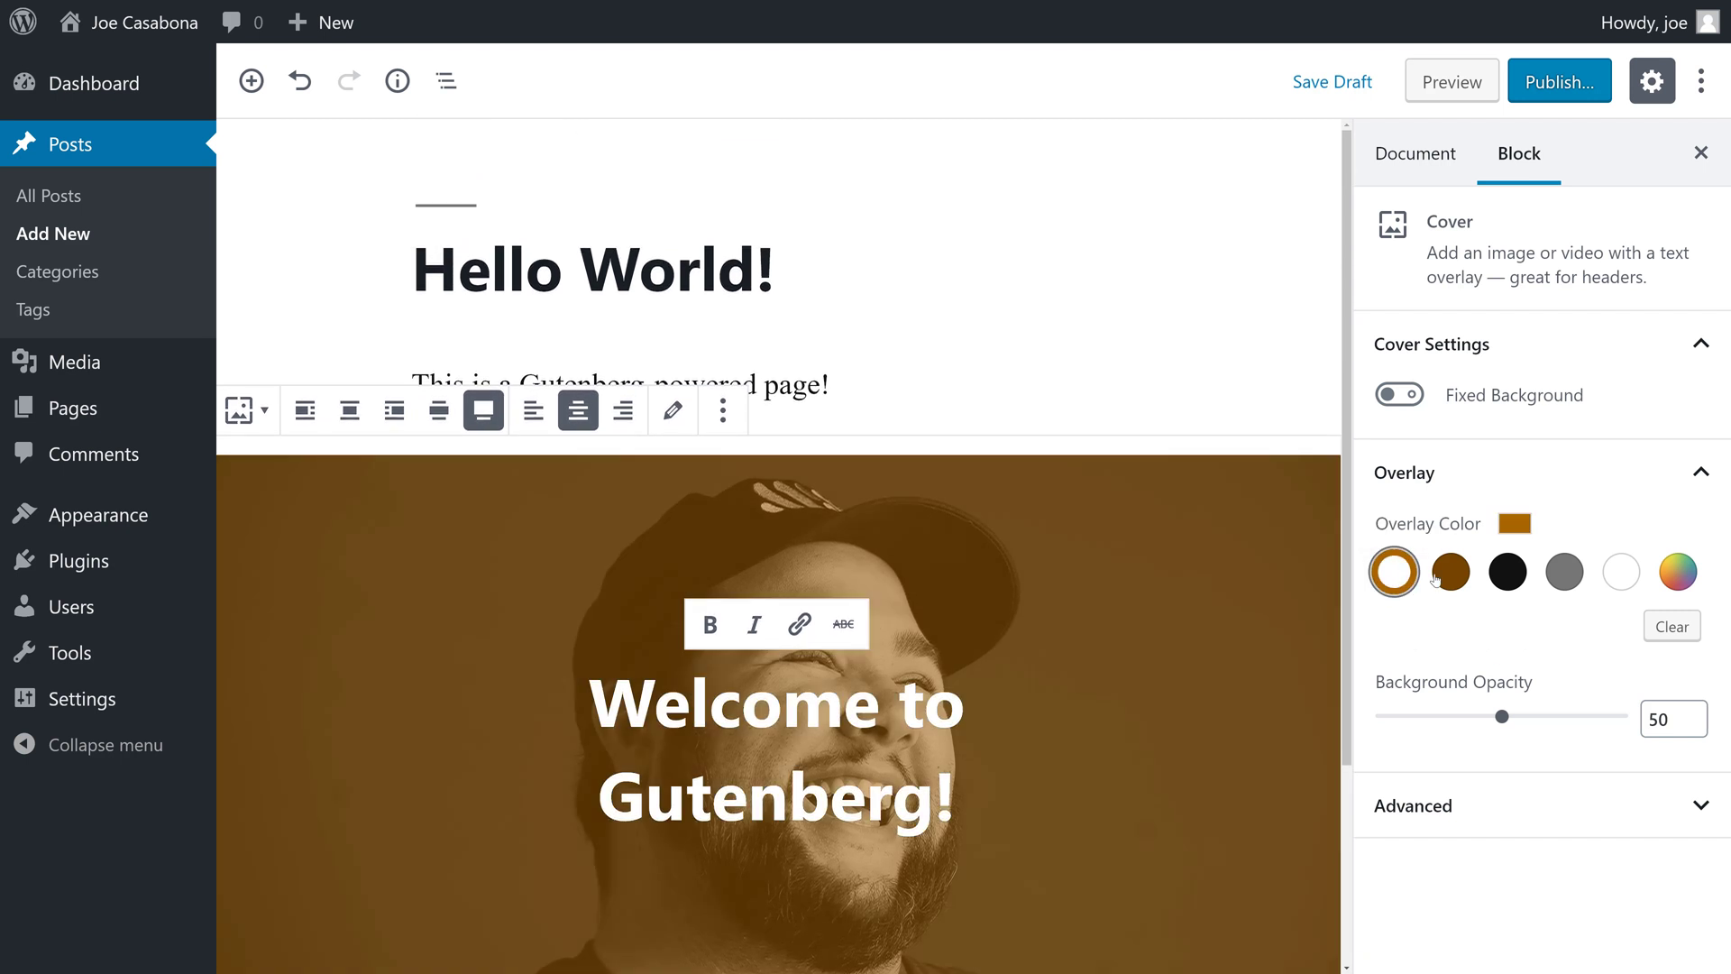
pyautogui.click(1445, 575)
pyautogui.click(1395, 575)
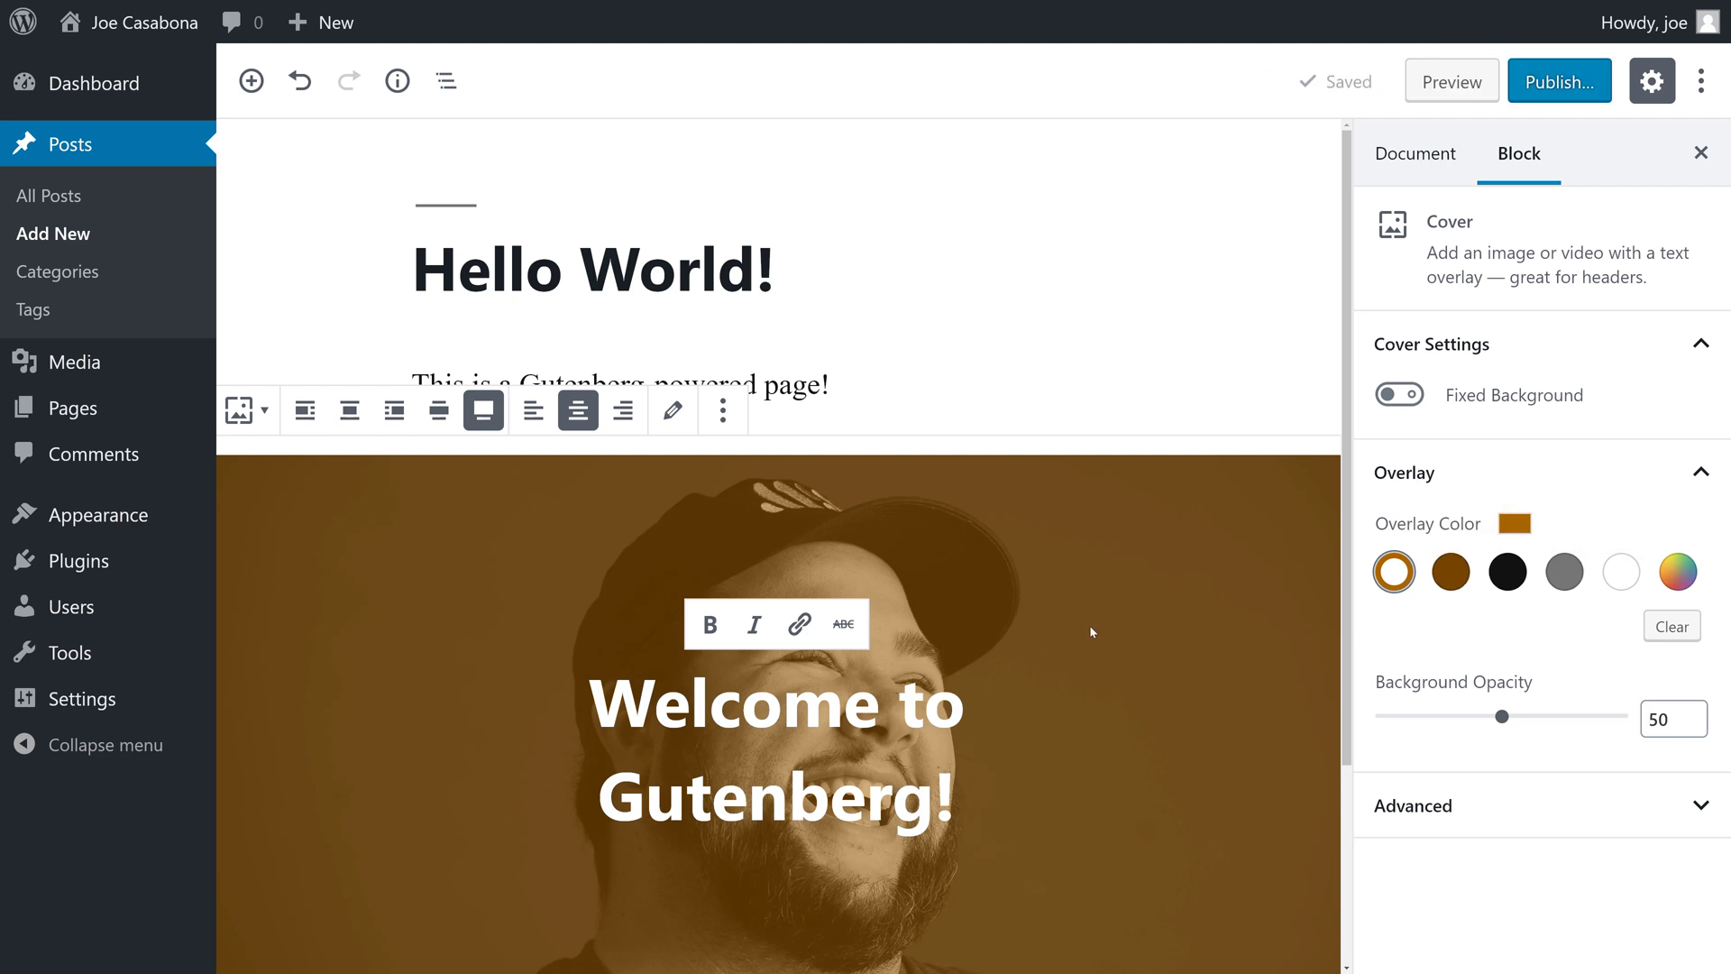
# Step: Drag the 'This is a Gutenberg-powered page!' paragraph below the cover and add an empty block after it
pyautogui.scroll(-3, 1089, 625)
pyautogui.scroll(2, 890, 650)
pyautogui.scroll(1, 889, 649)
pyautogui.click(603, 379)
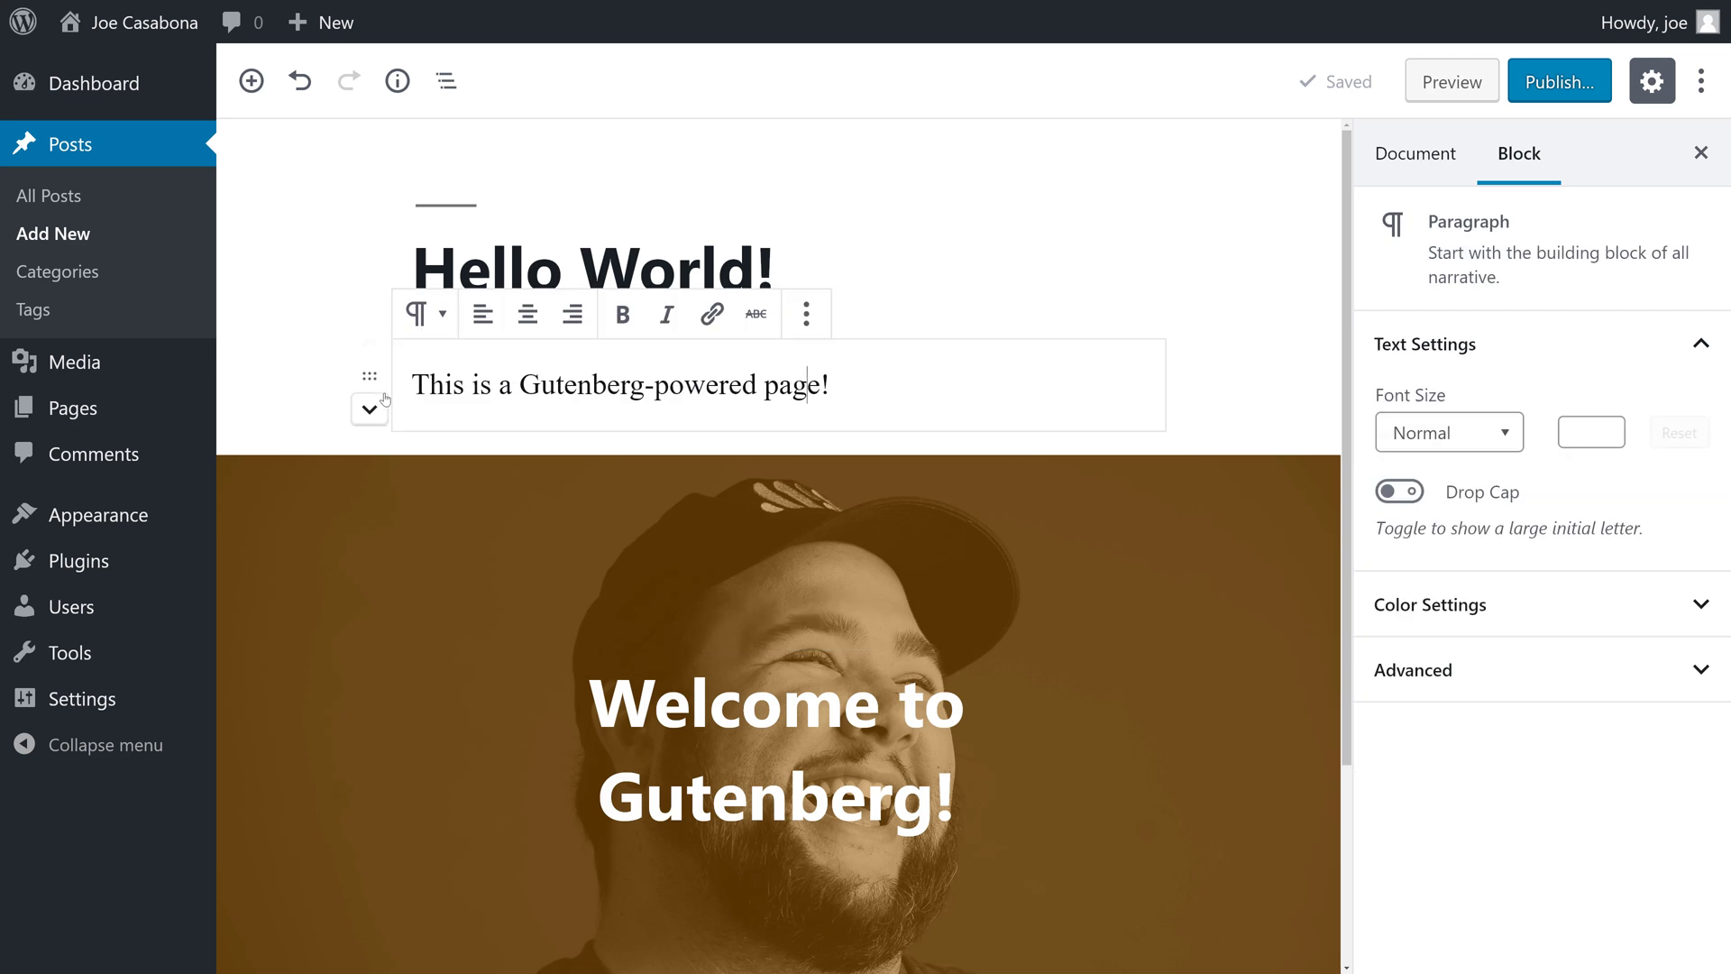
pyautogui.moveTo(373, 377)
pyautogui.moveTo(374, 377); pyautogui.dragTo(361, 957)
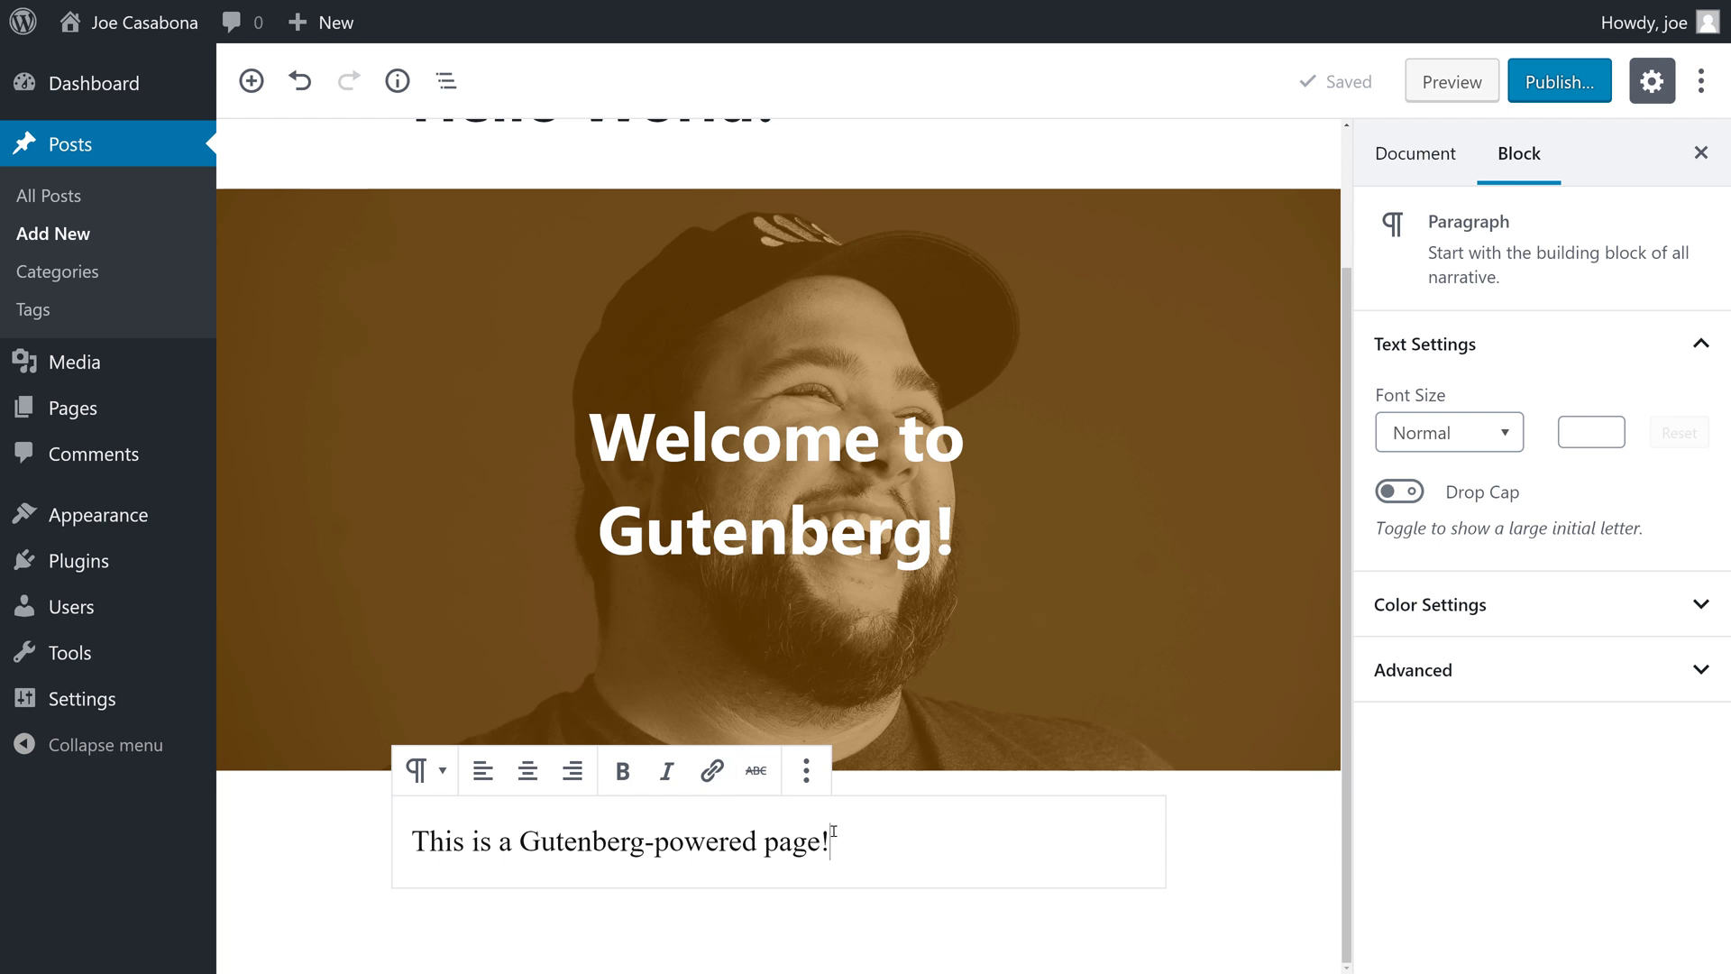
pyautogui.press('Return')
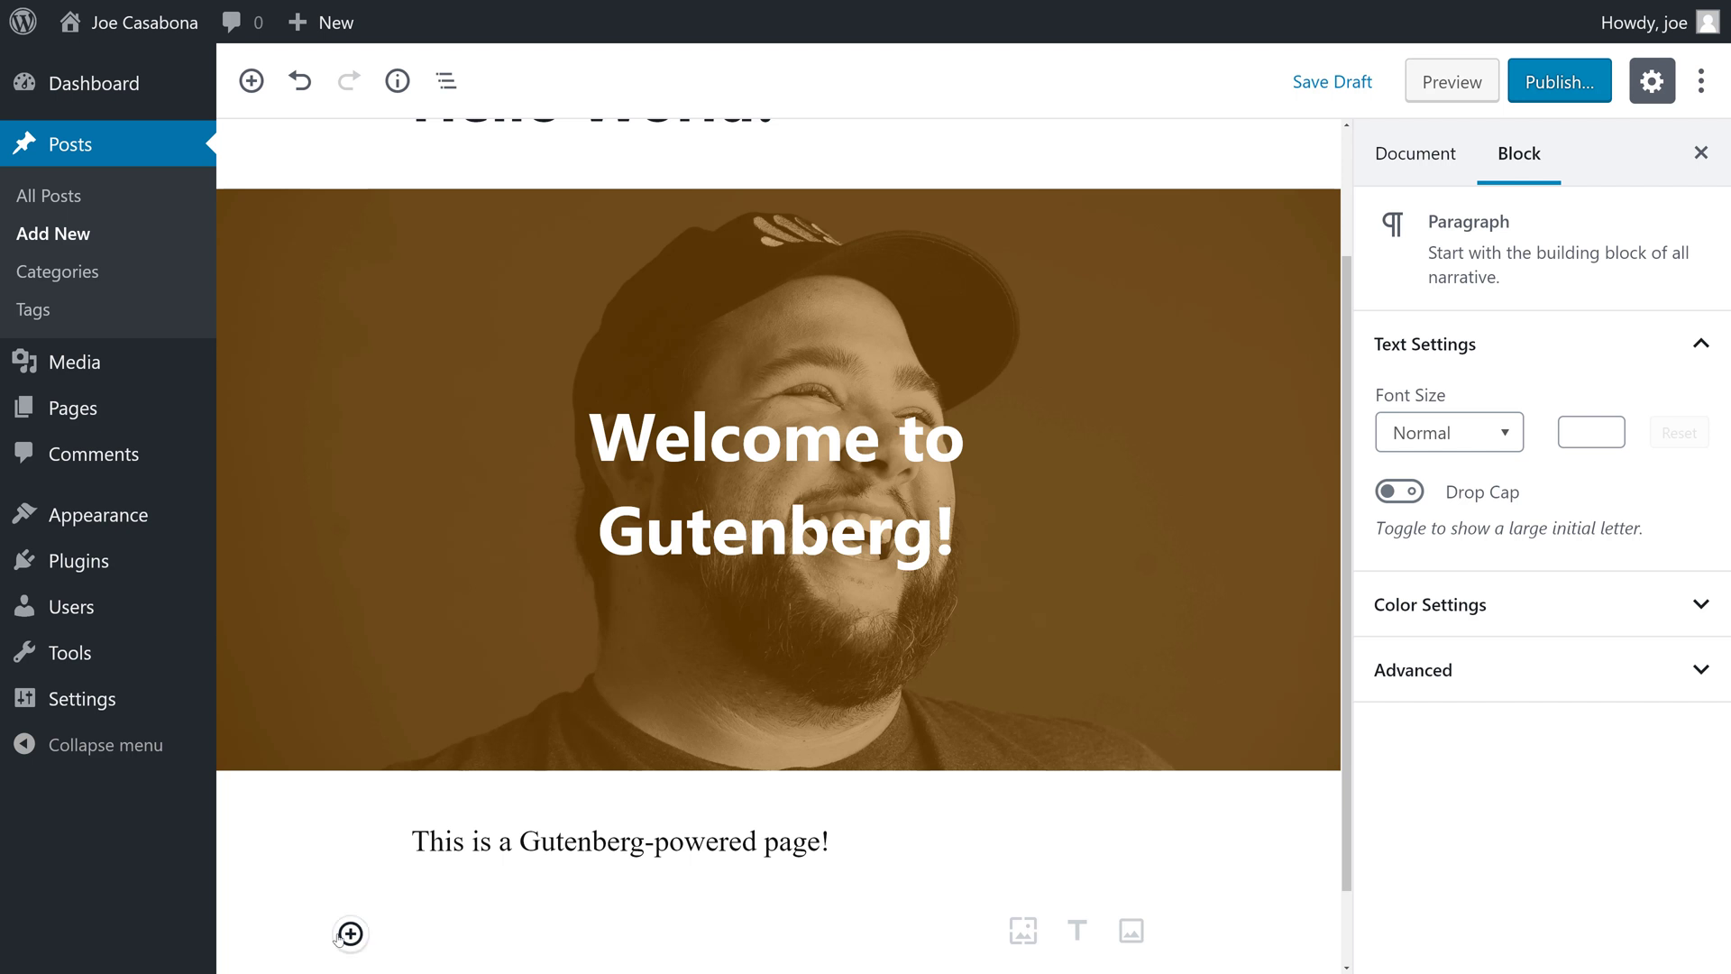
# Step: Add a Columns block below the intro paragraph
pyautogui.click(351, 933)
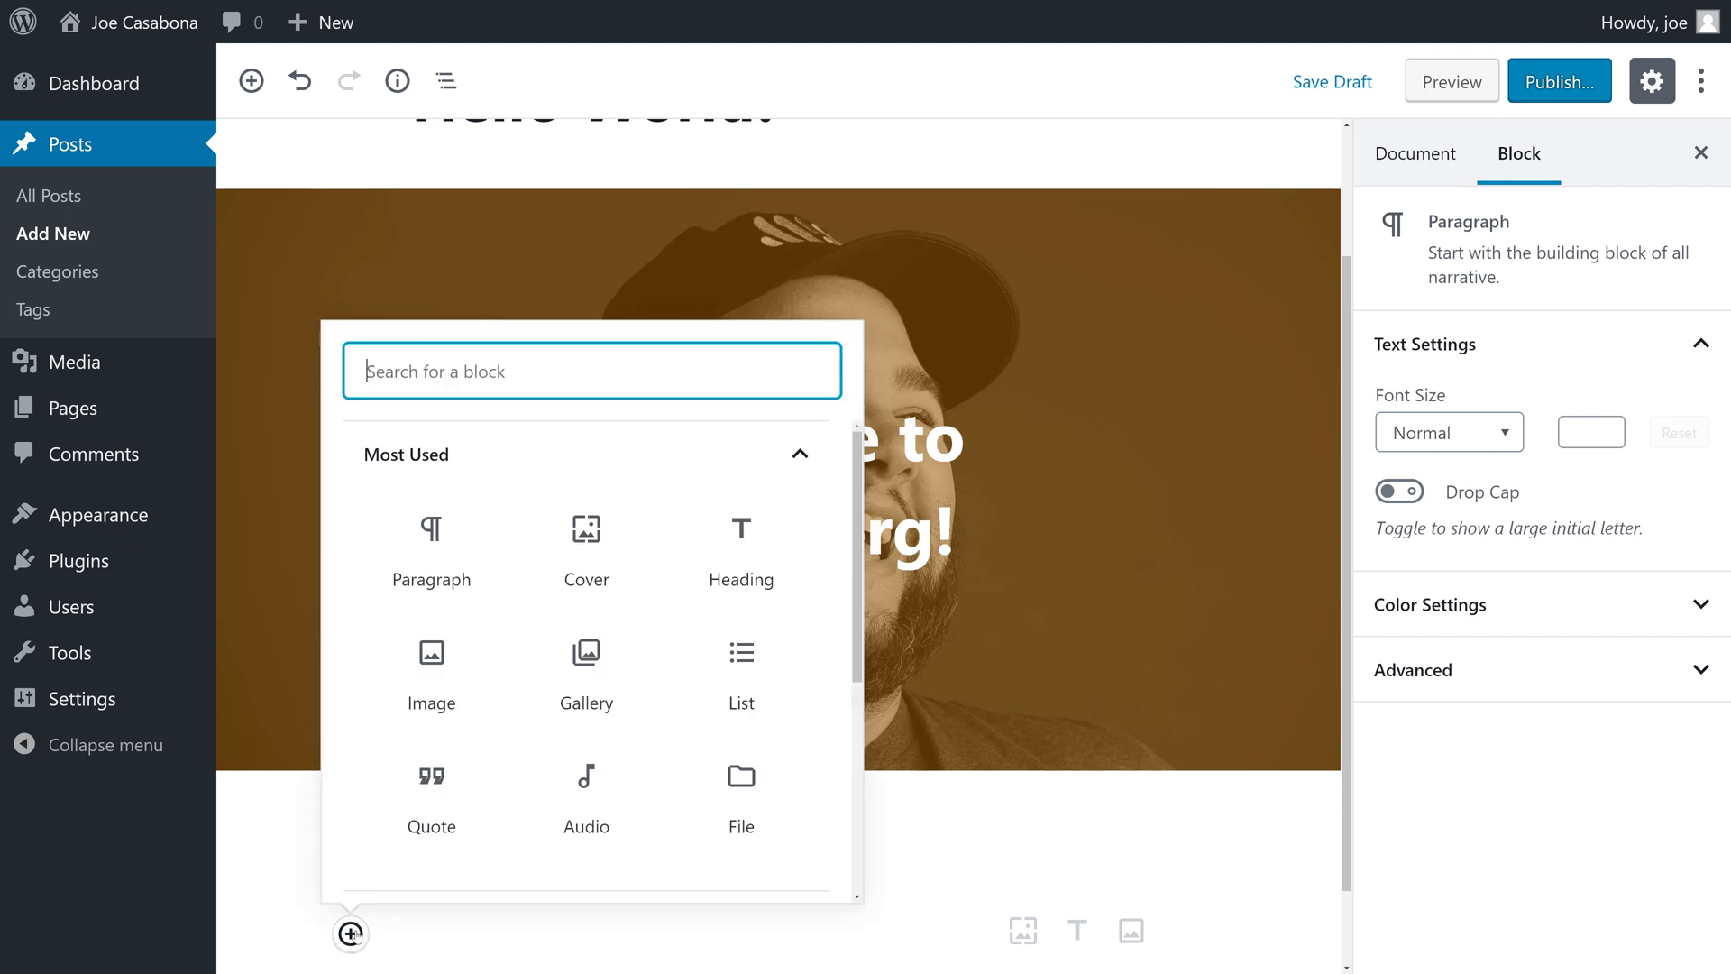
pyautogui.write('colu')
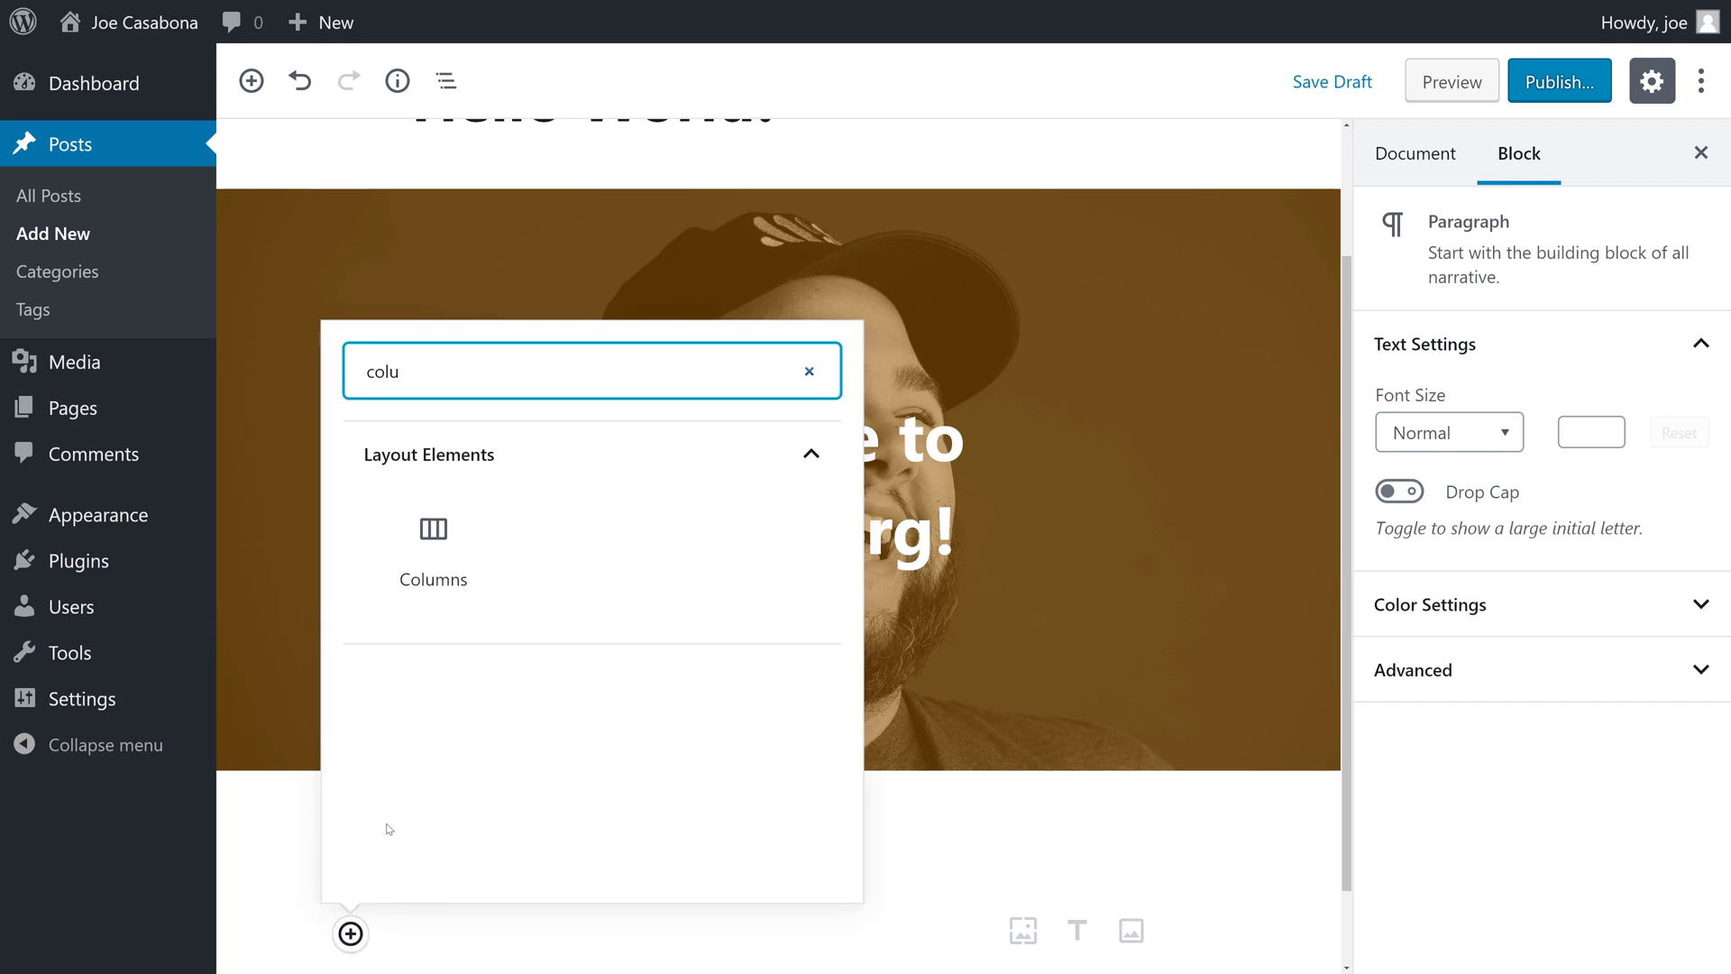
pyautogui.click(434, 550)
pyautogui.scroll(-4, 904, 575)
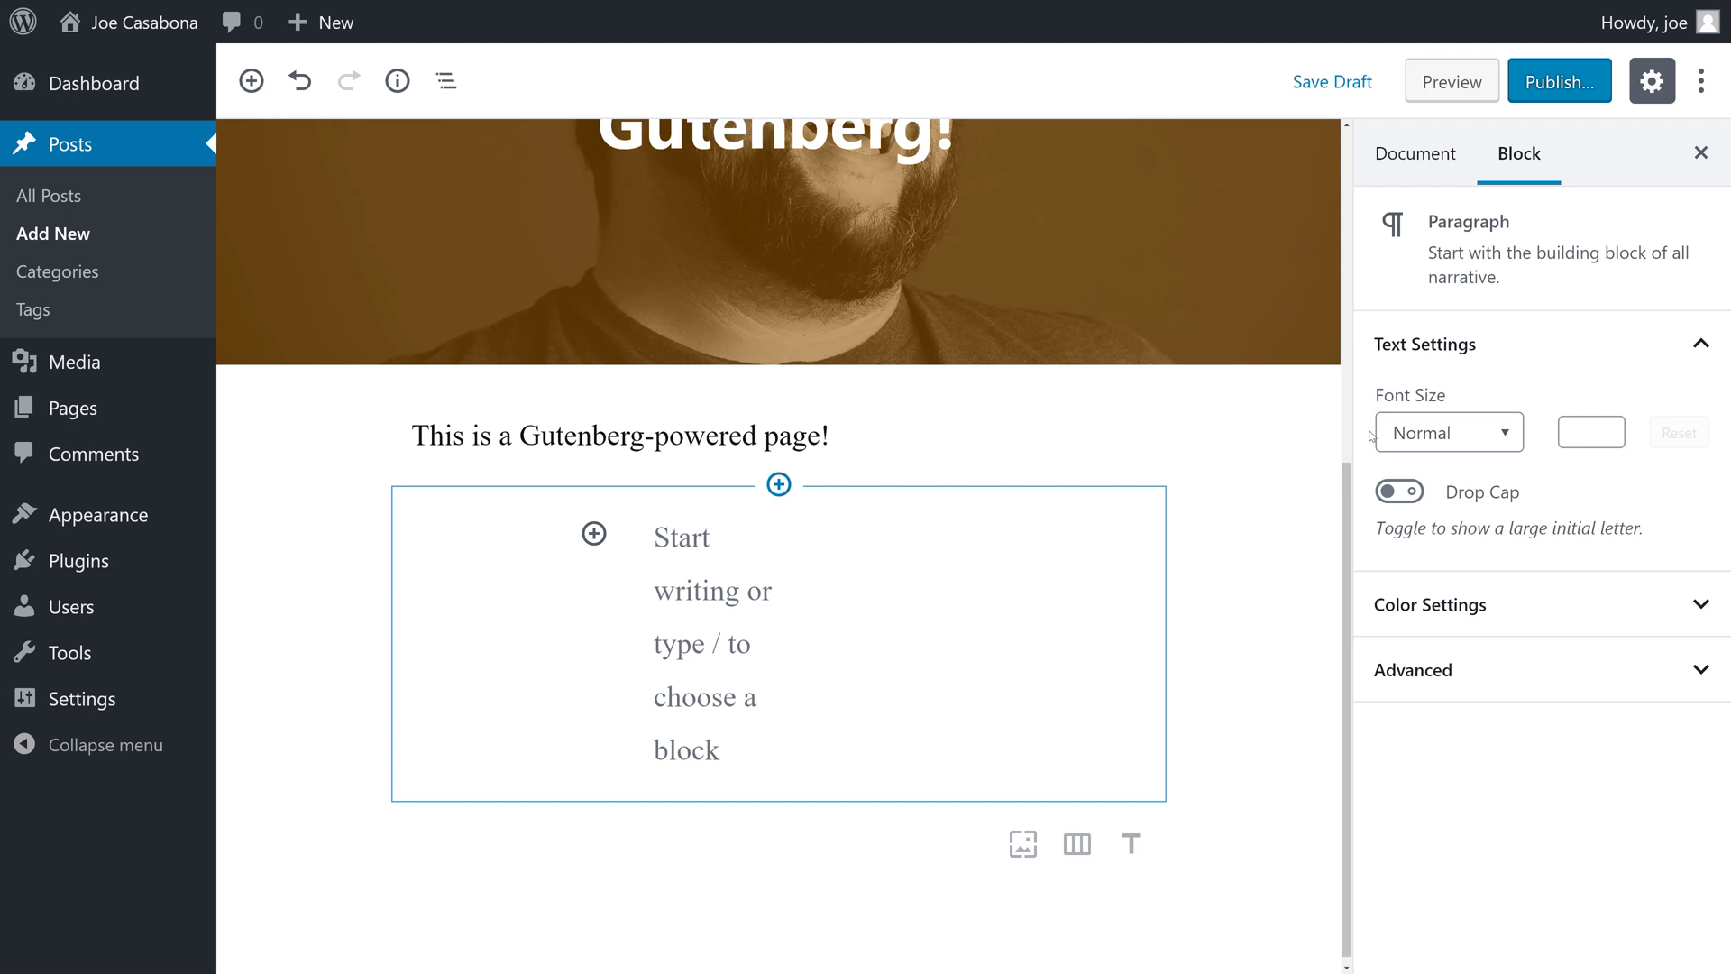
# Step: Write 'Here is Column 1' in the first column and a bulleted 'Here is column 2' in the second
pyautogui.click(1415, 153)
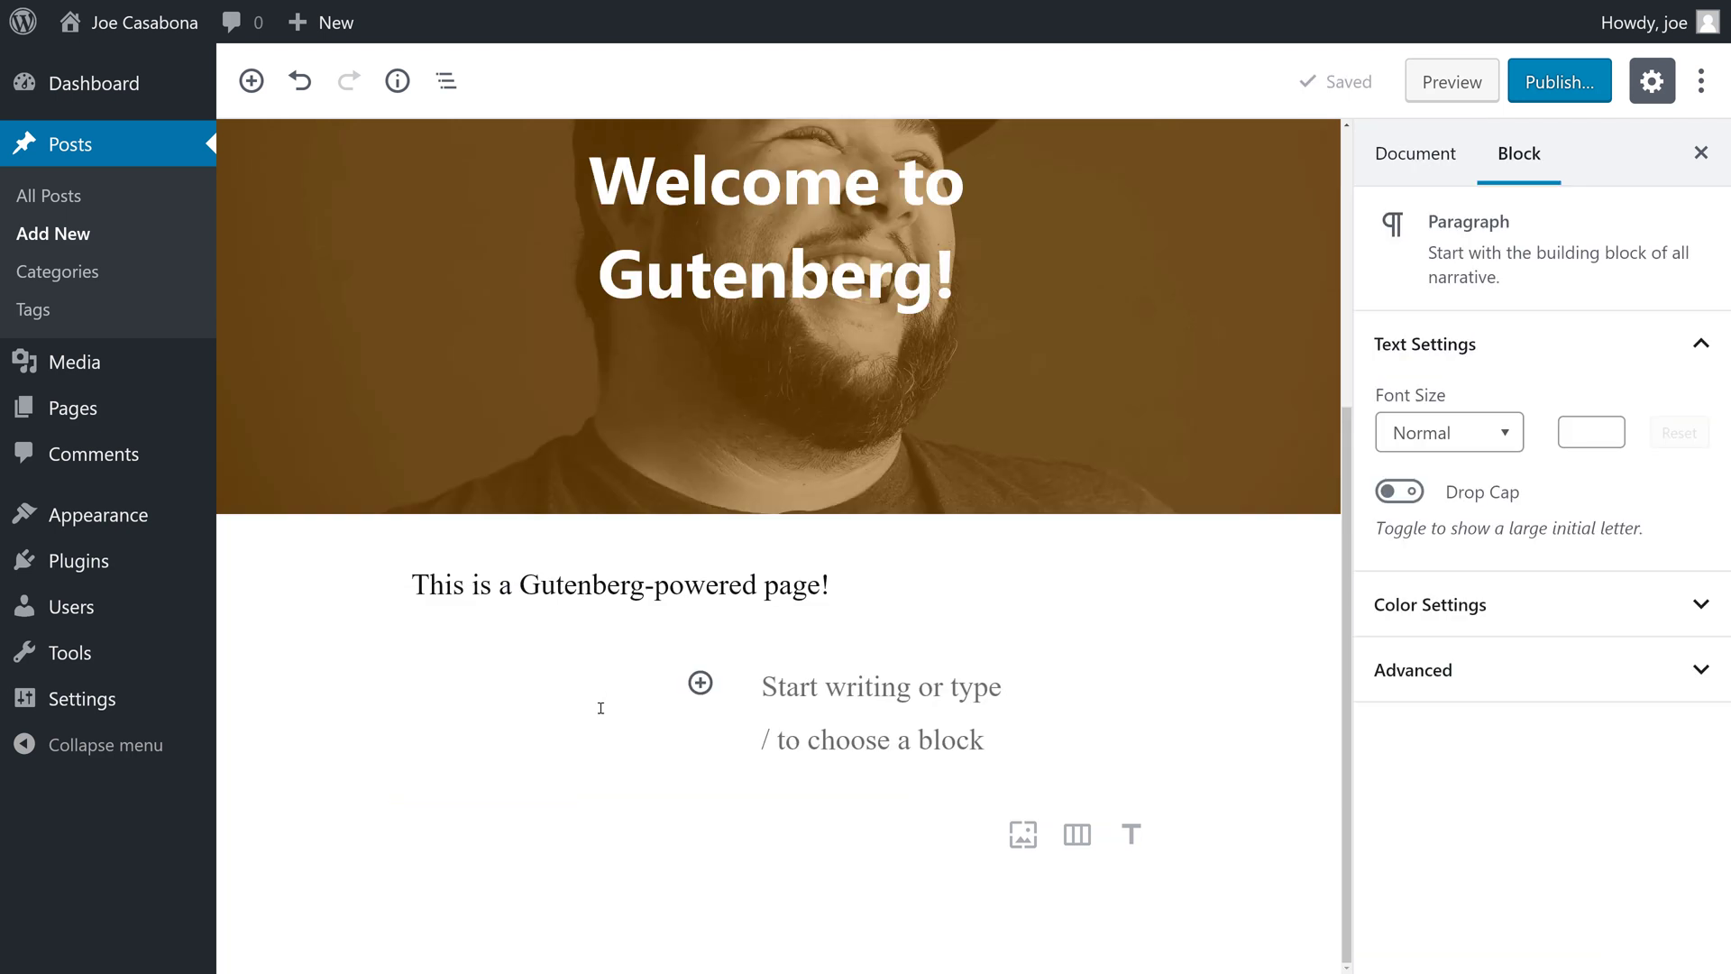
pyautogui.write('Here is Column 1')
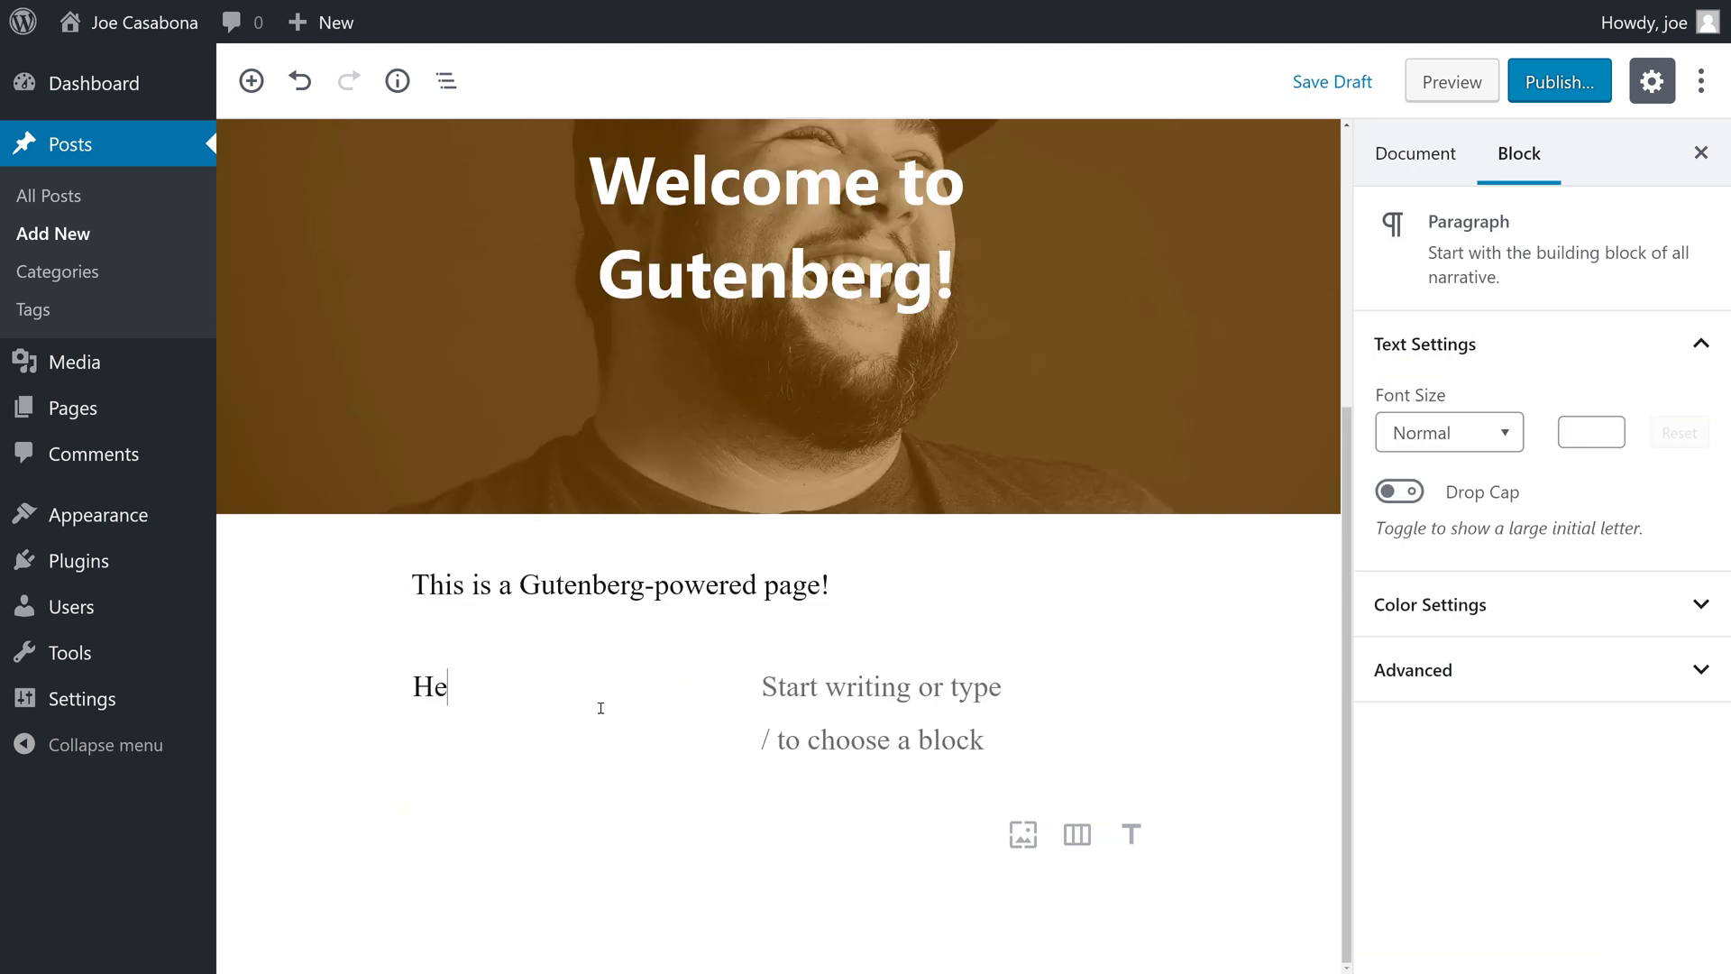
pyautogui.click(811, 784)
pyautogui.click(811, 784)
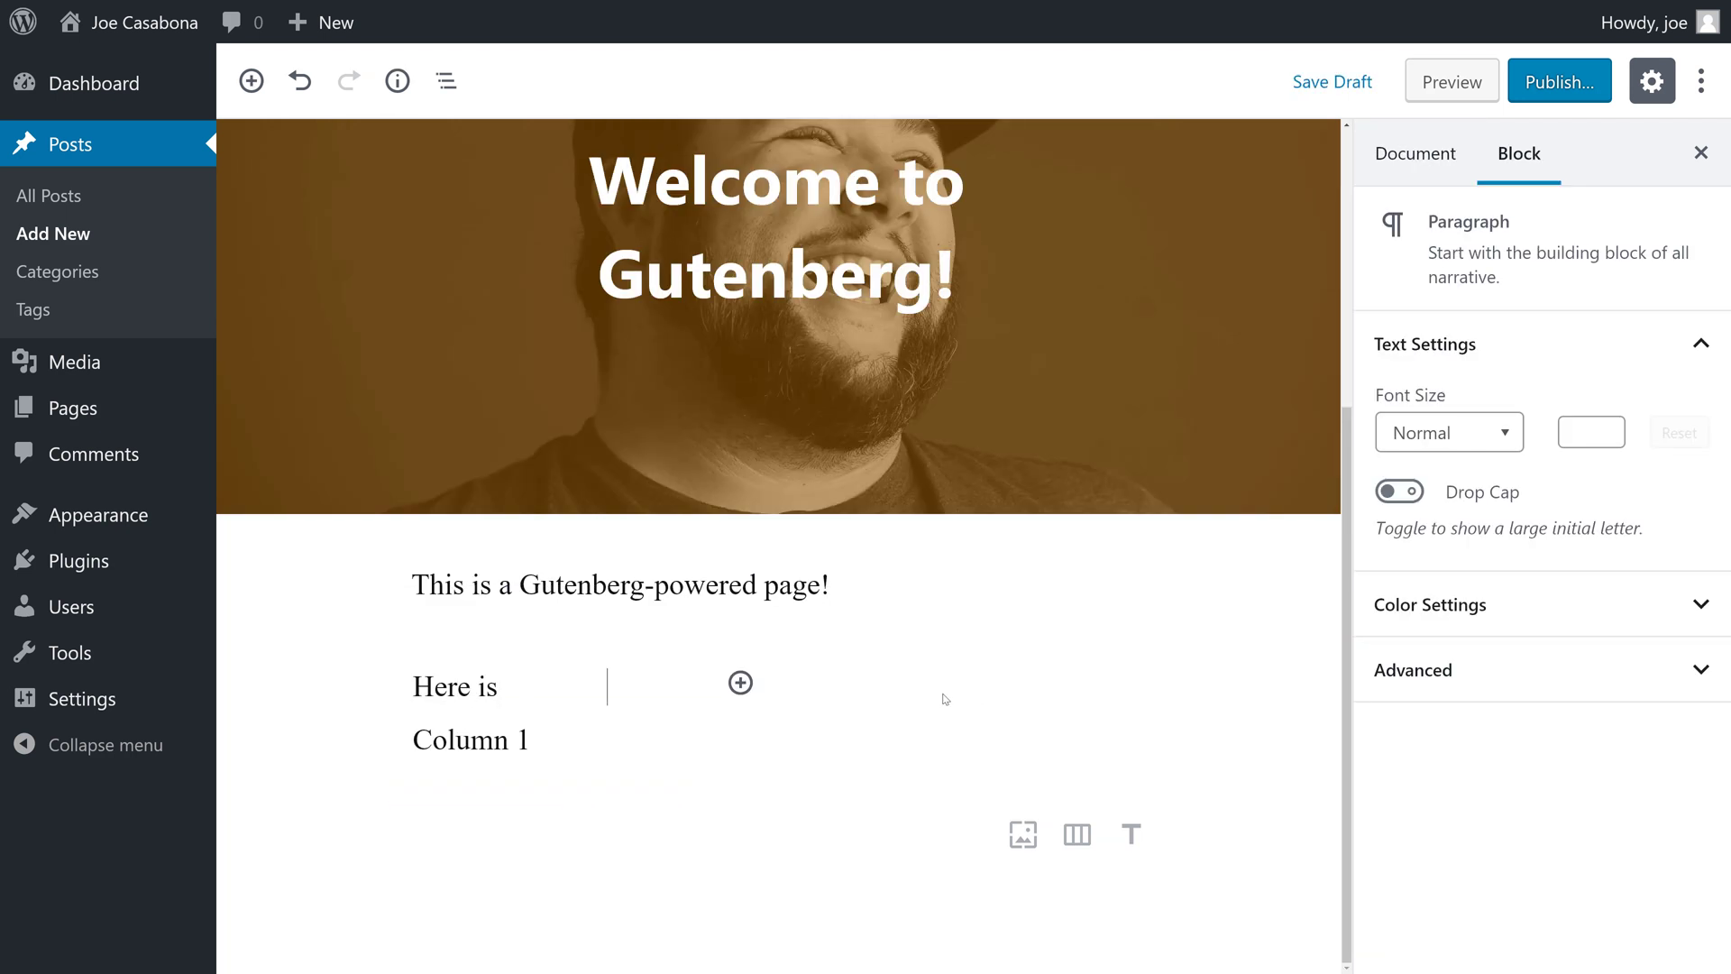
pyautogui.click(740, 682)
pyautogui.click(847, 546)
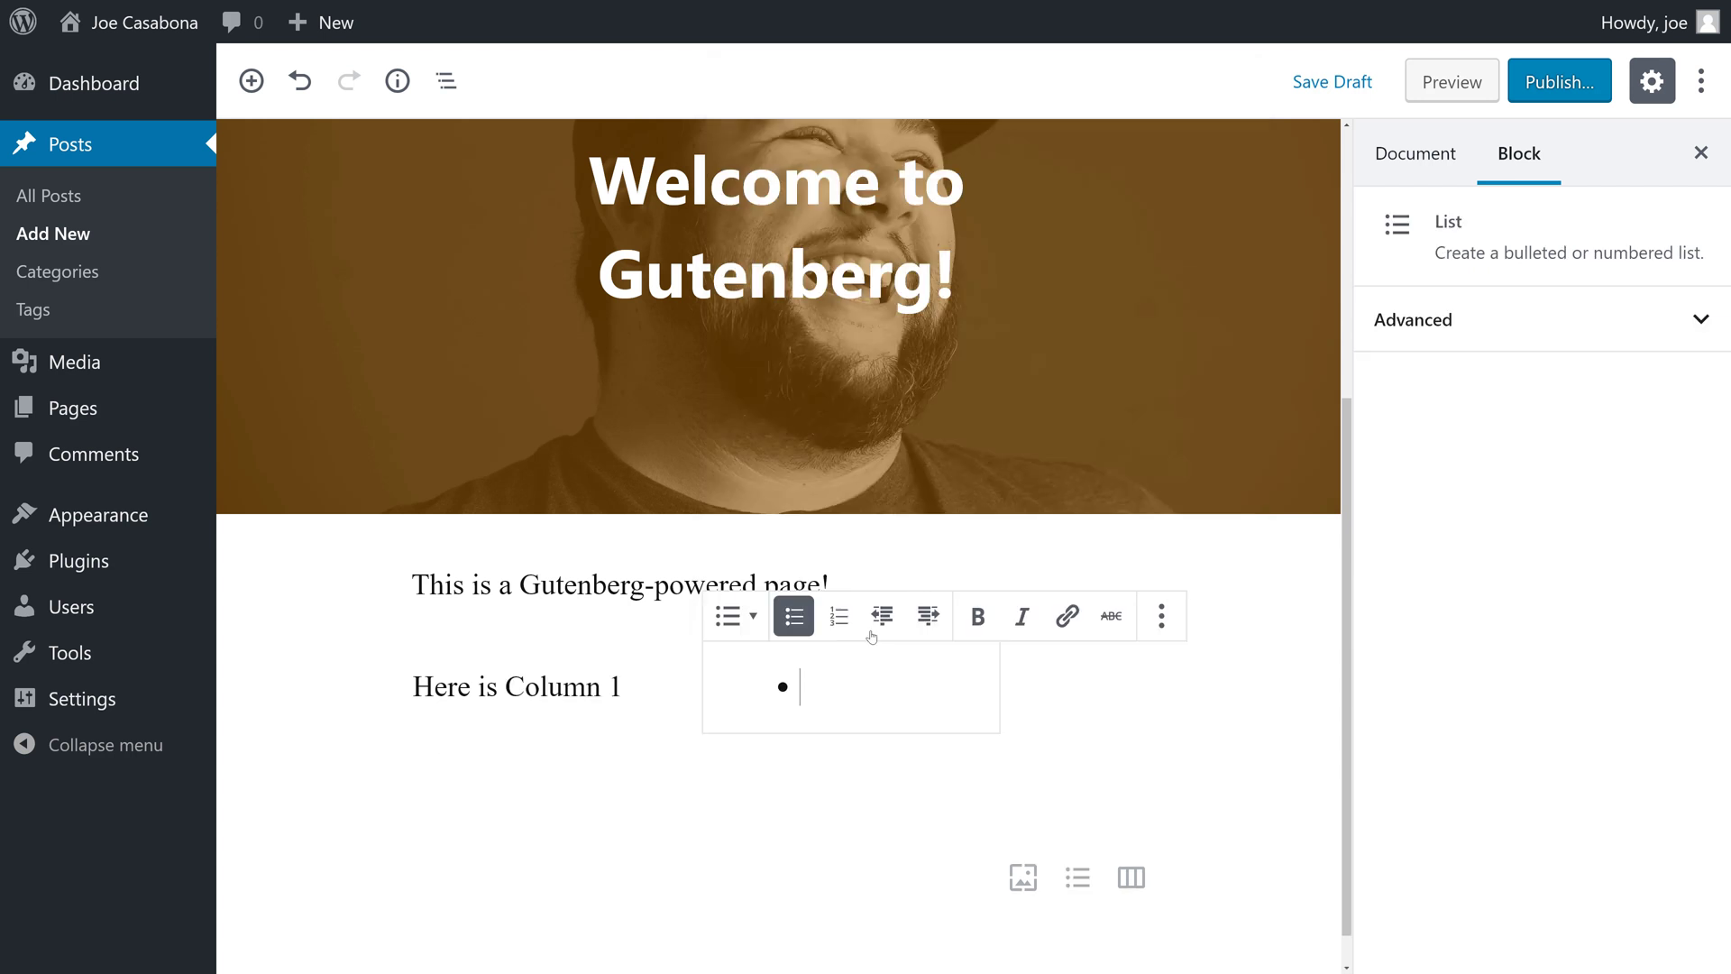
pyautogui.write('Here is column 2')
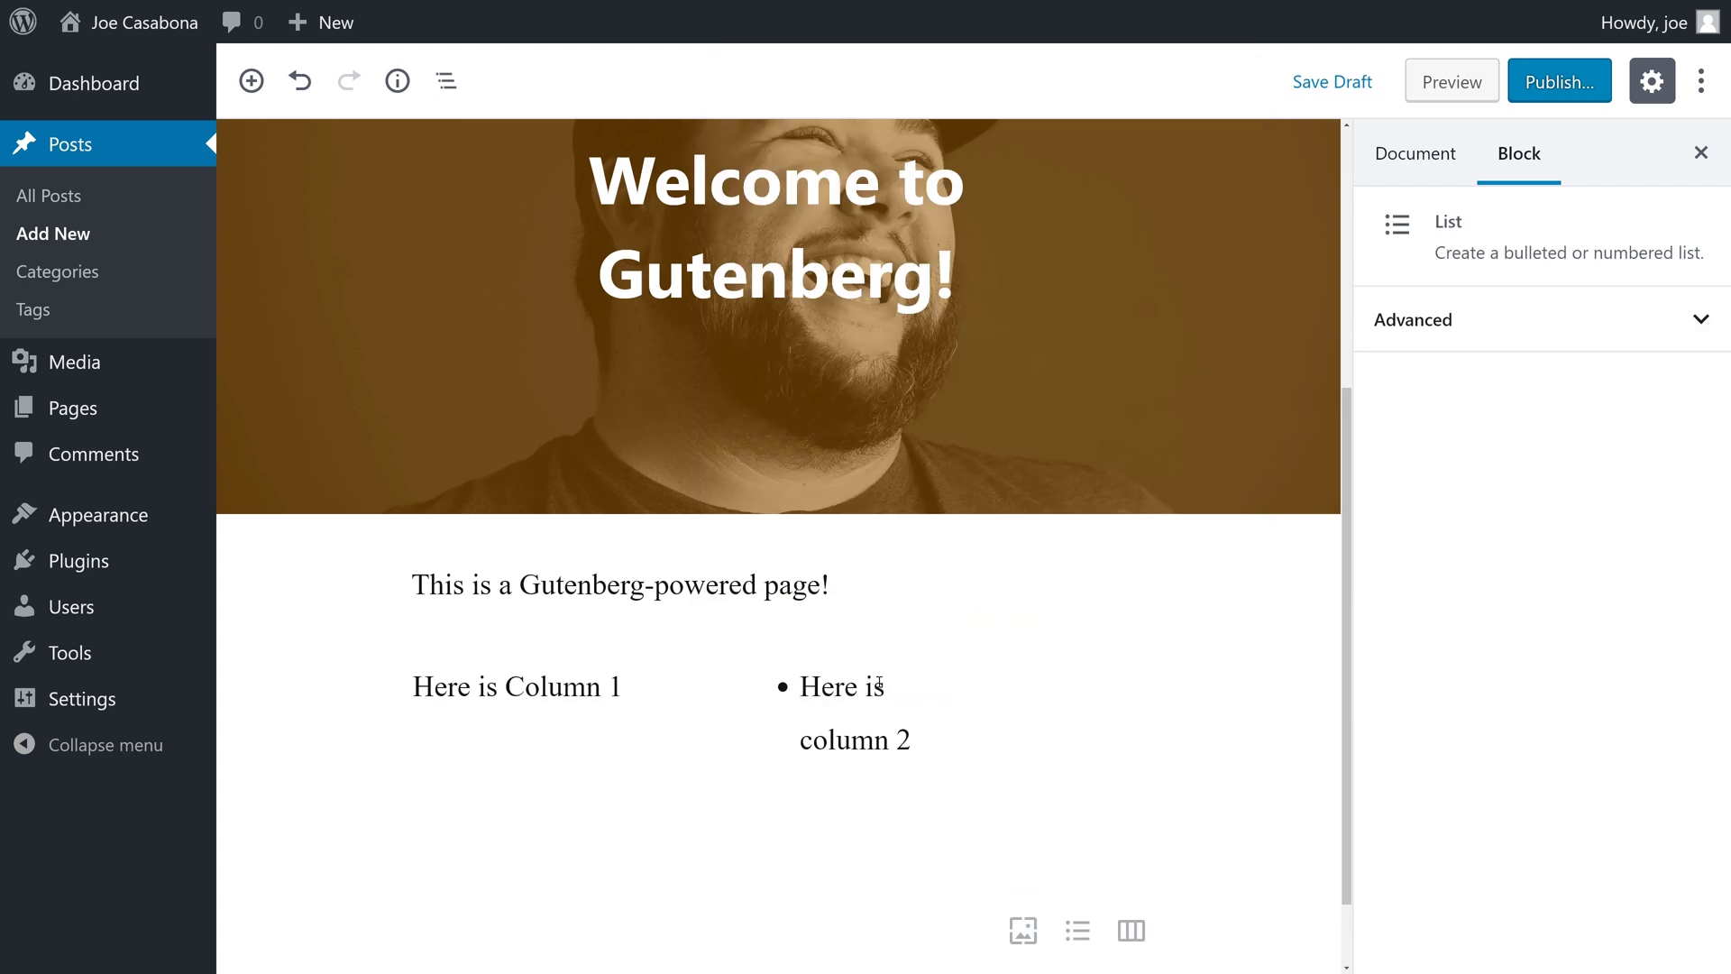
pyautogui.scroll(-1, 879, 683)
pyautogui.scroll(6, 878, 683)
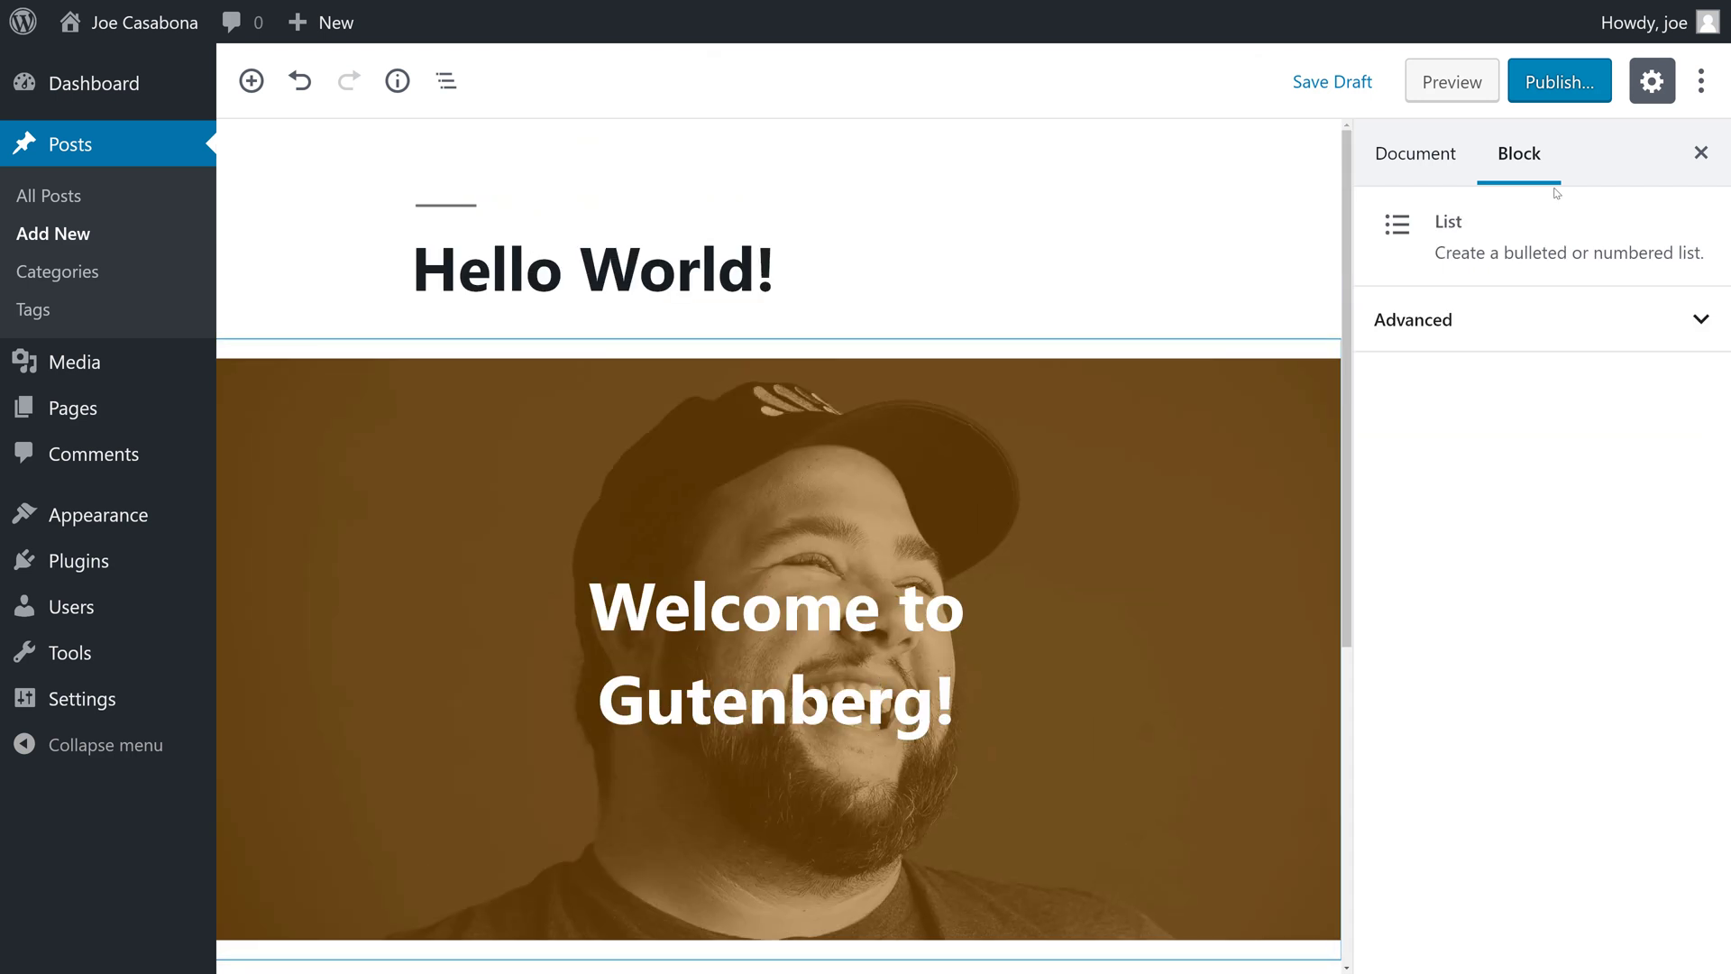
# Step: Publish the post and view it on the site
pyautogui.click(1559, 82)
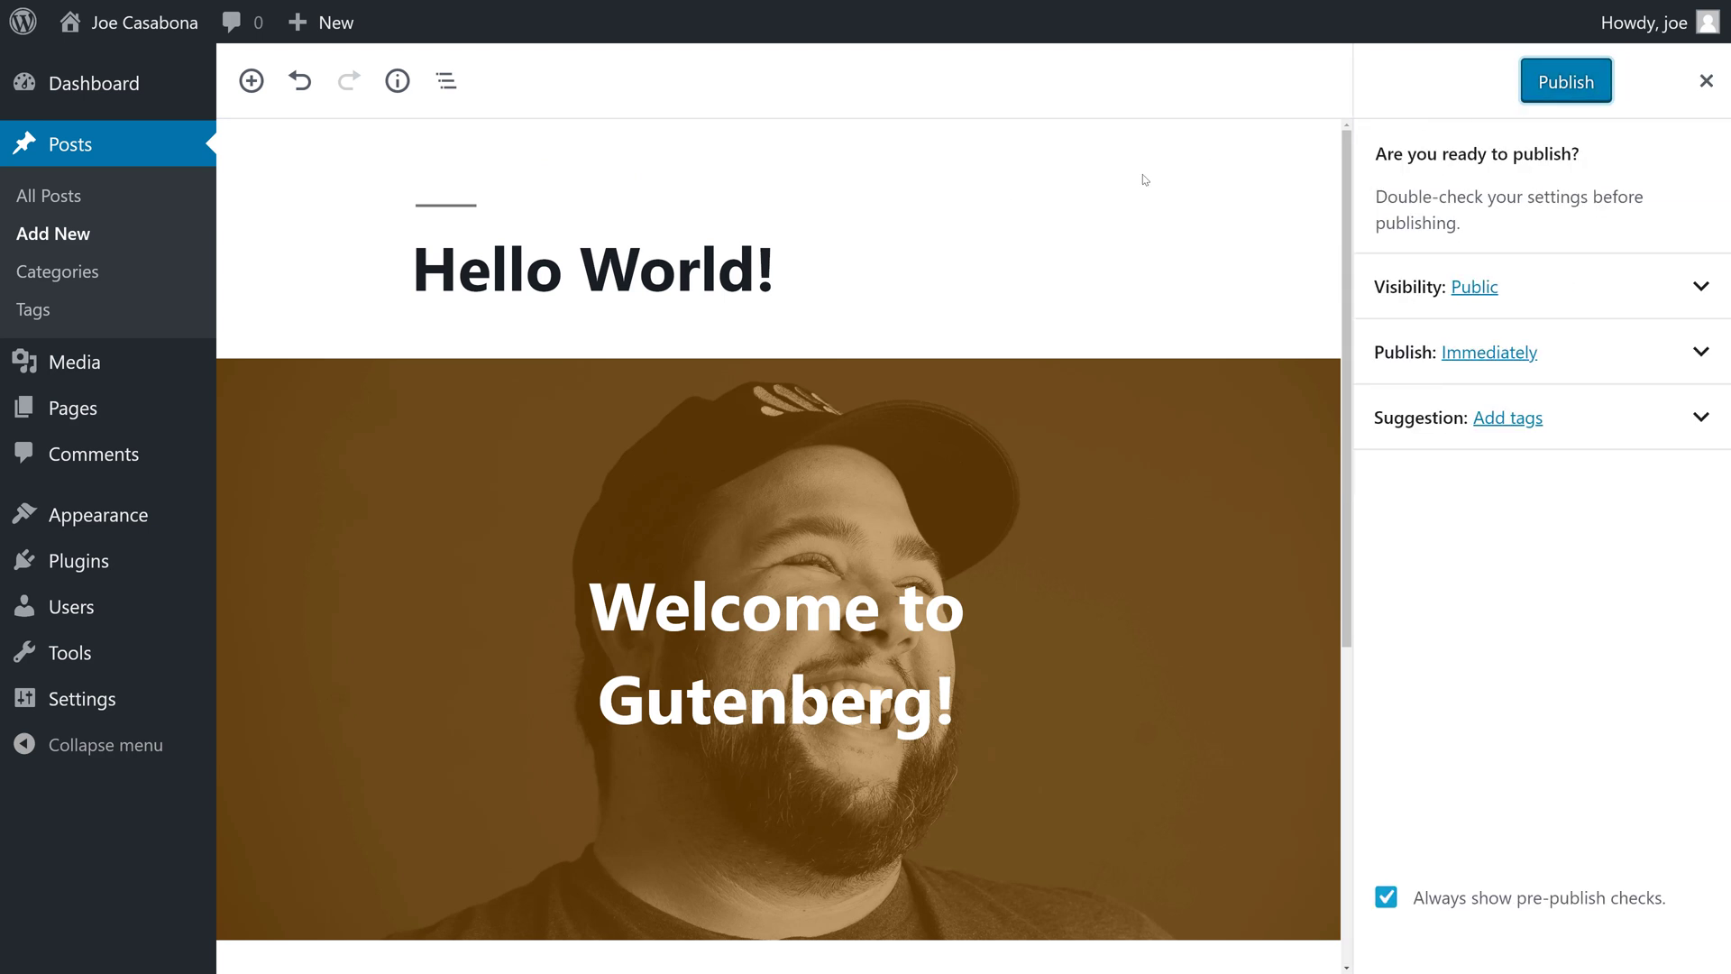
pyautogui.click(1566, 83)
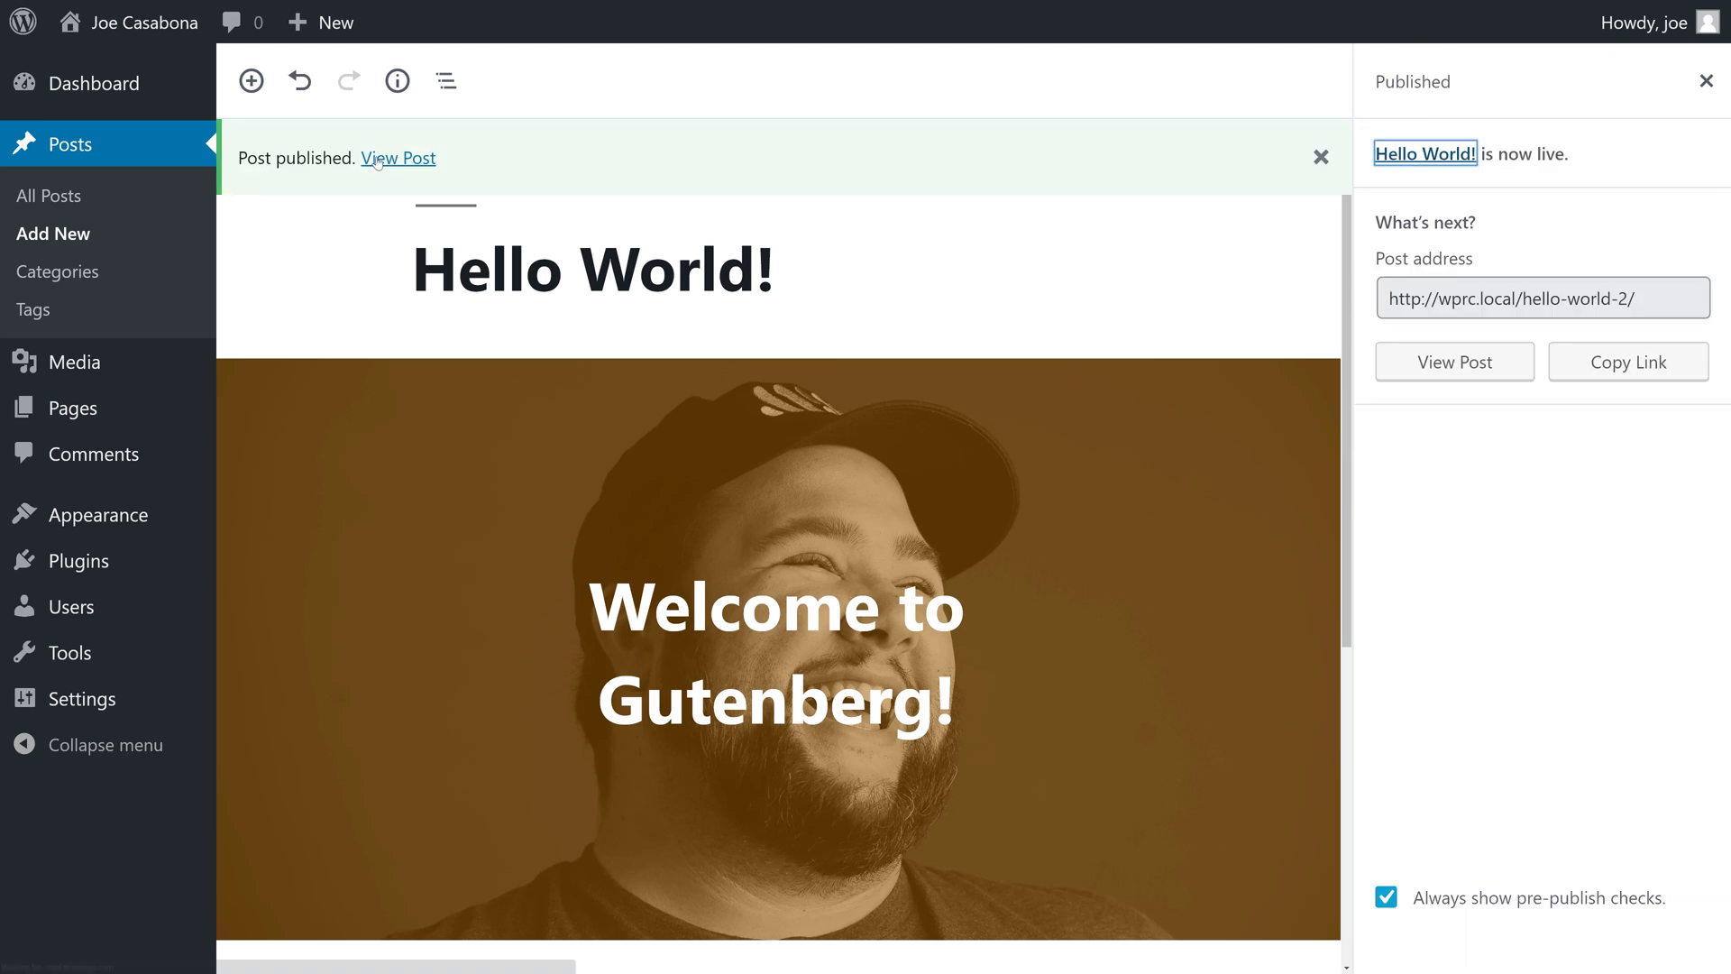
pyautogui.click(424, 161)
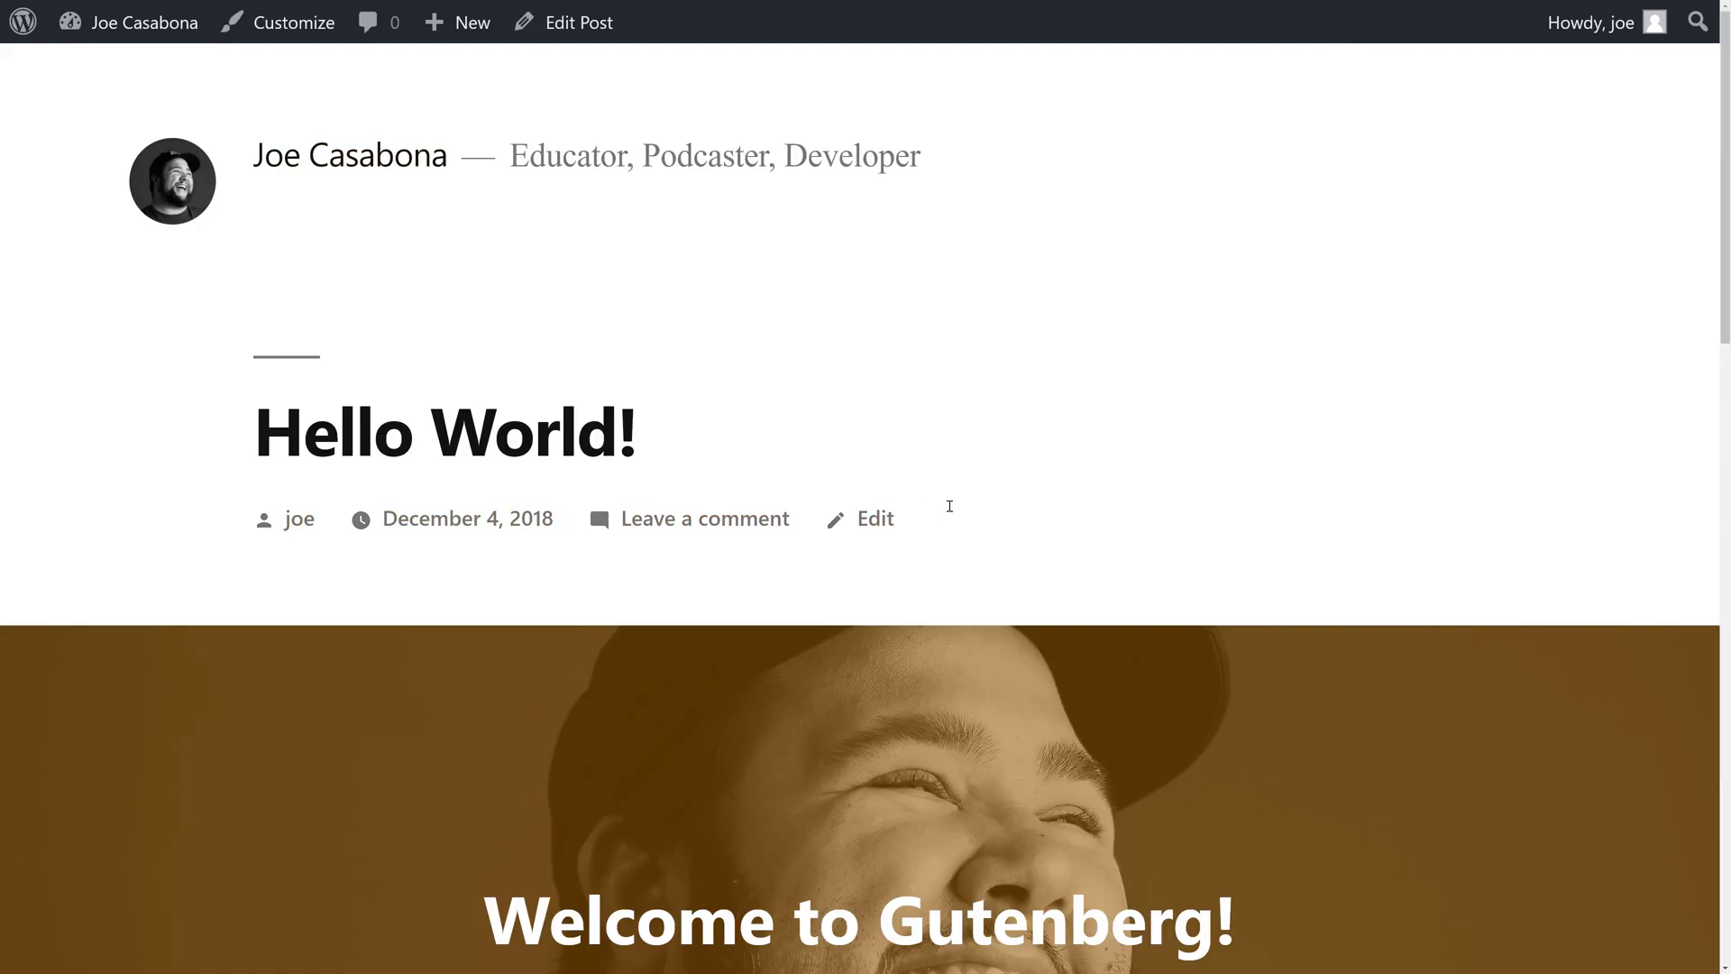
pyautogui.scroll(-1, 949, 506)
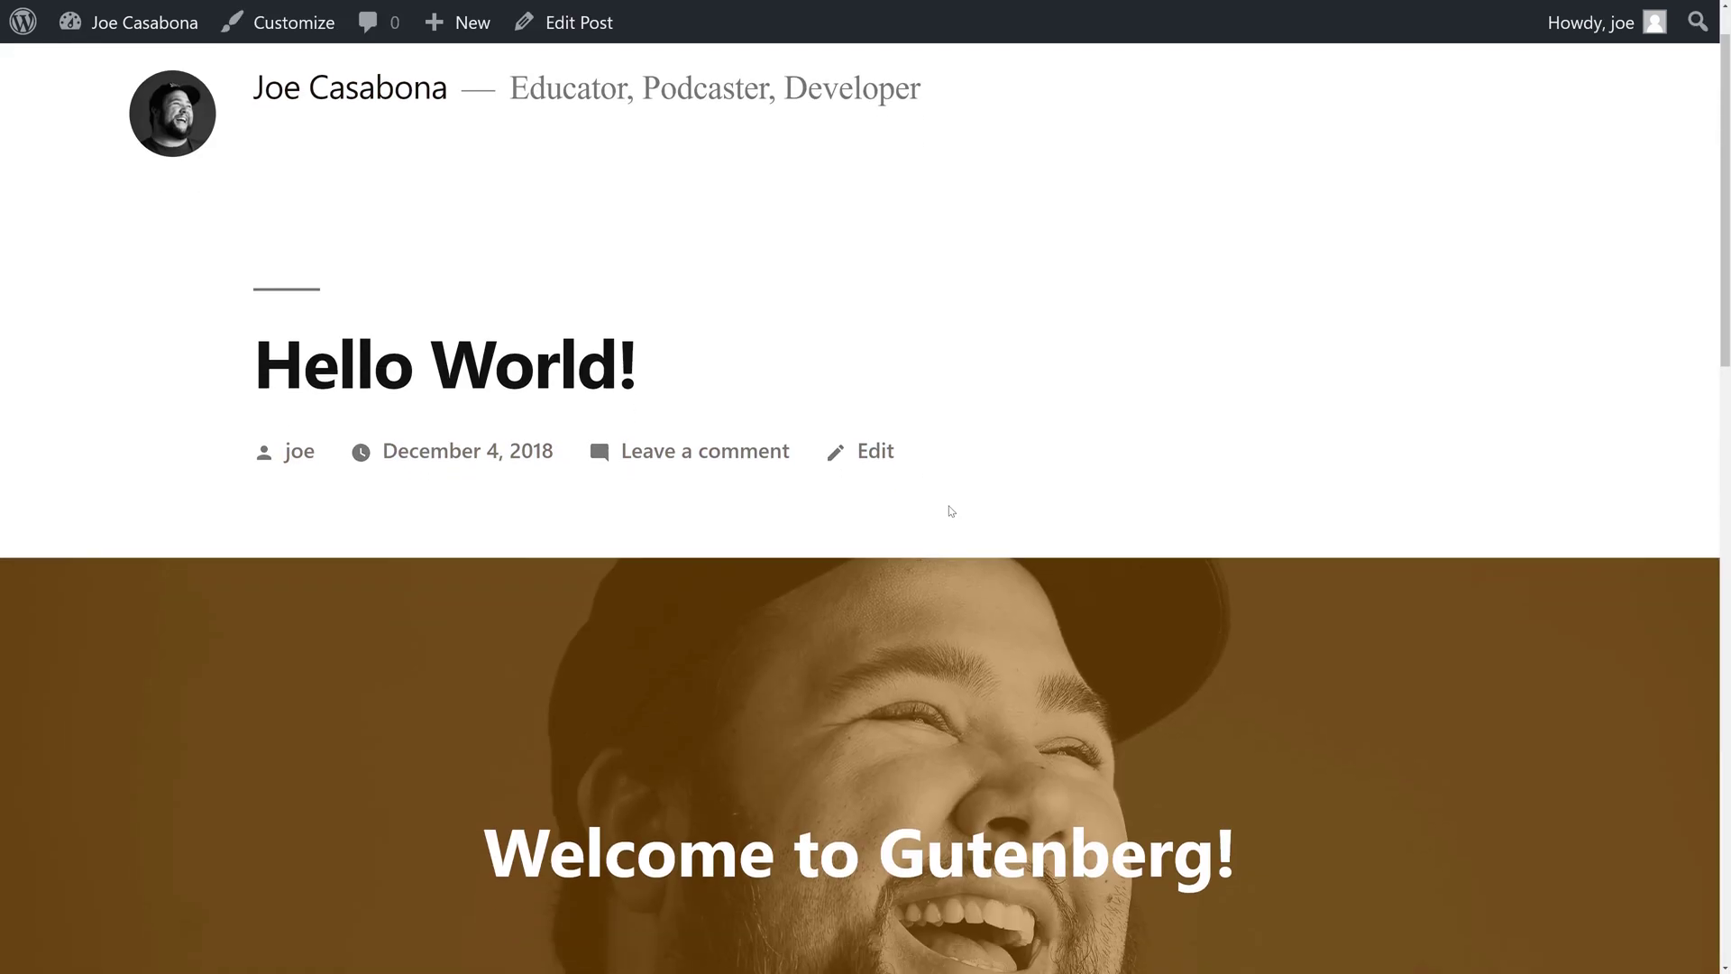
pyautogui.scroll(-4, 951, 512)
pyautogui.scroll(-4, 949, 506)
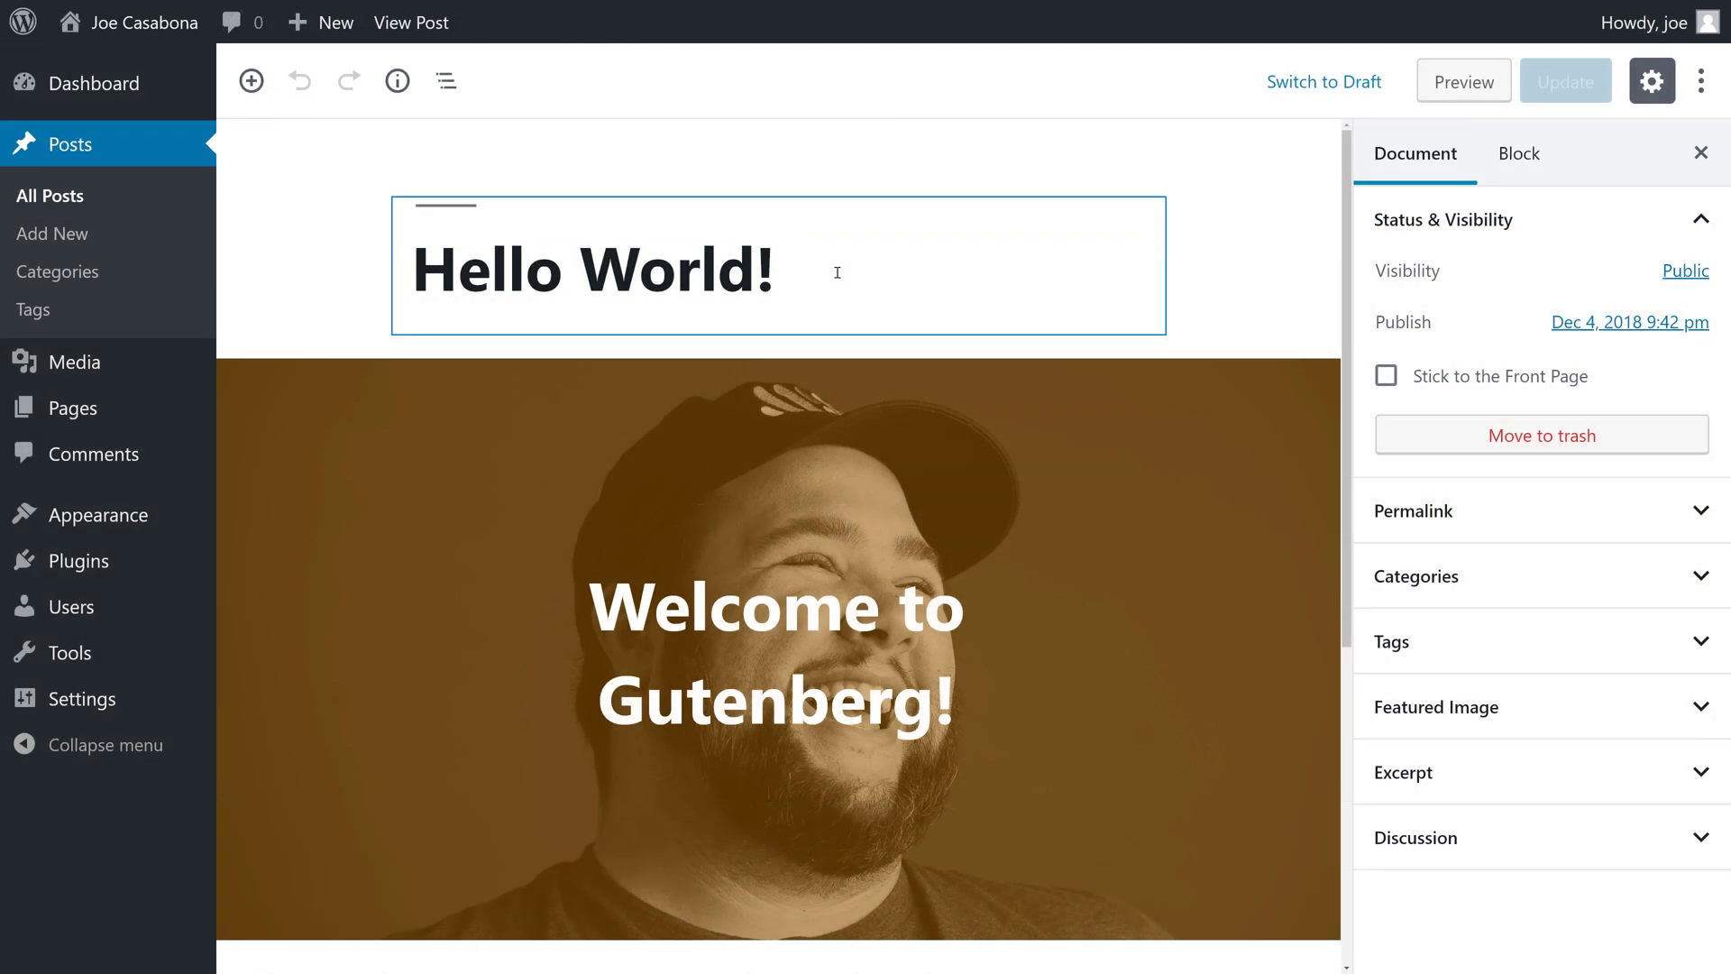
pyautogui.scroll(-3, 880, 345)
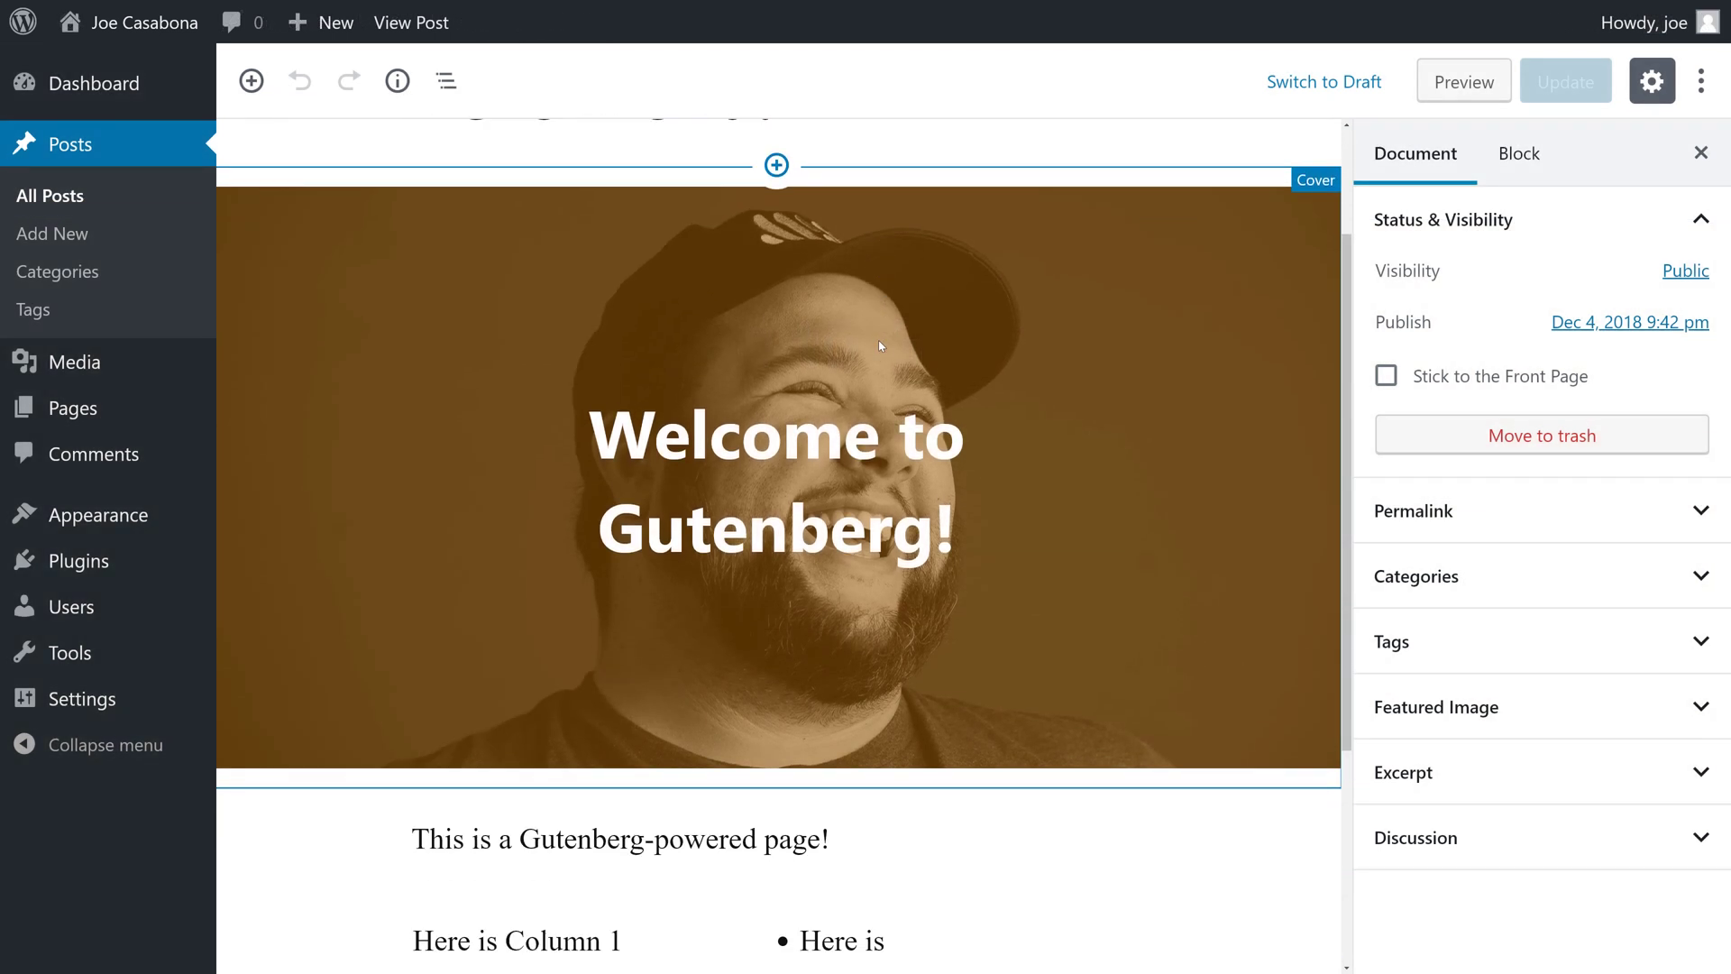
pyautogui.scroll(-2, 880, 346)
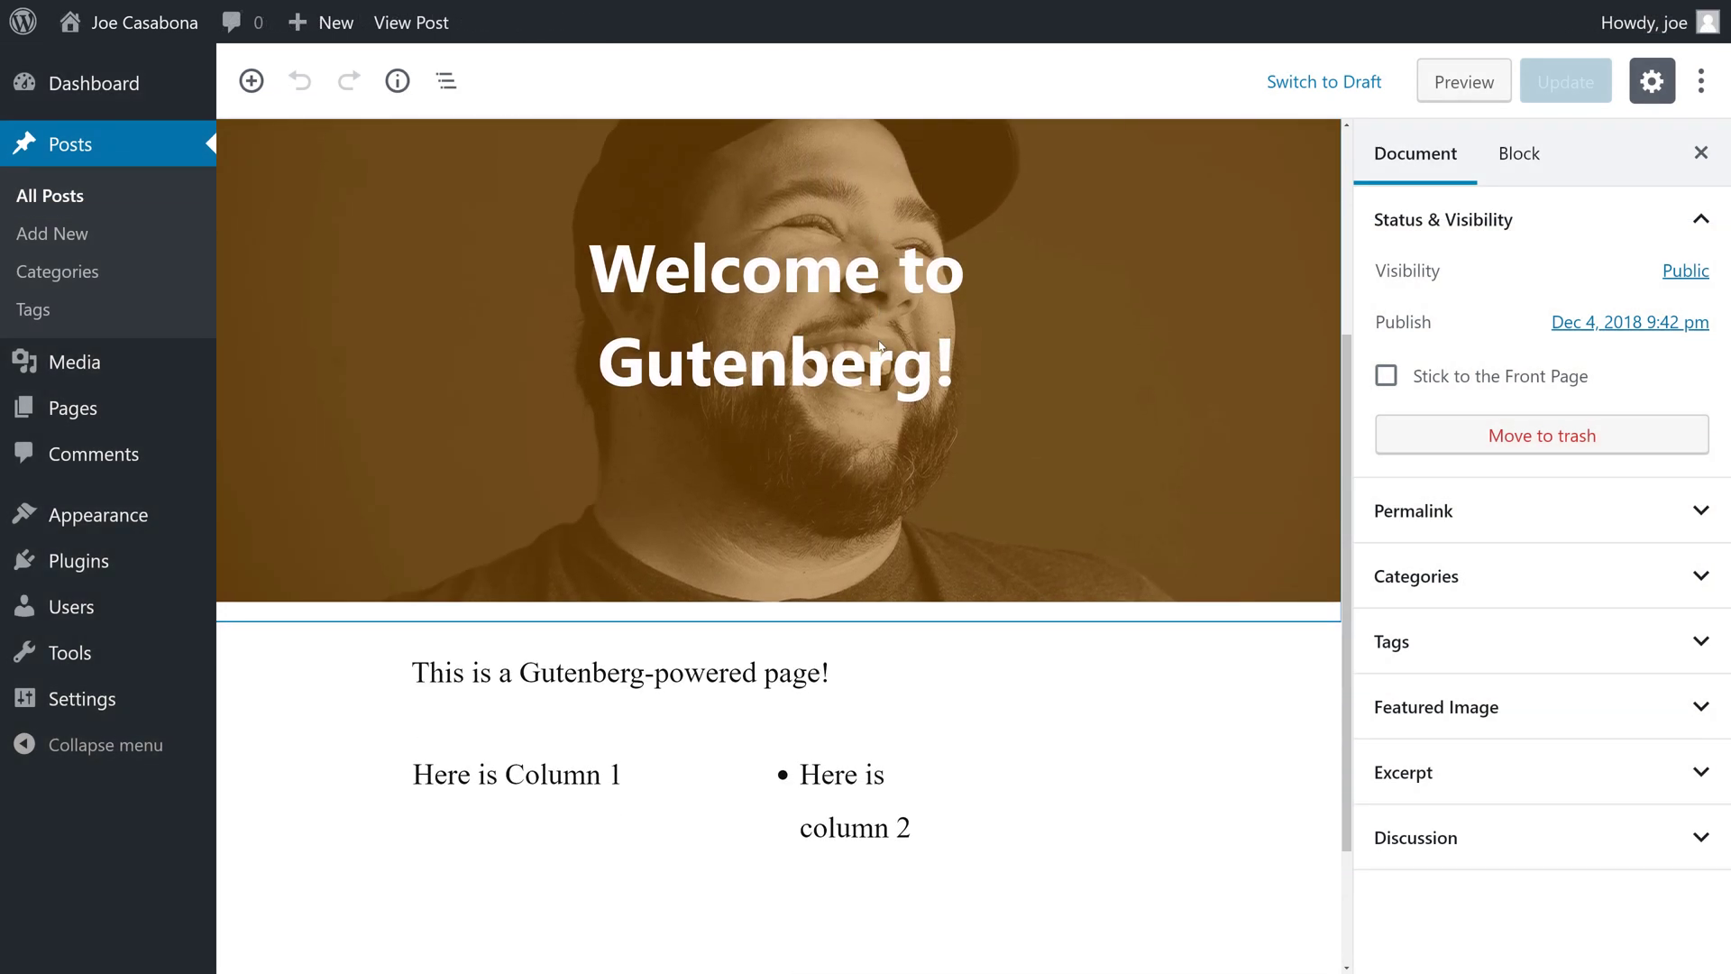
pyautogui.scroll(-3, 880, 346)
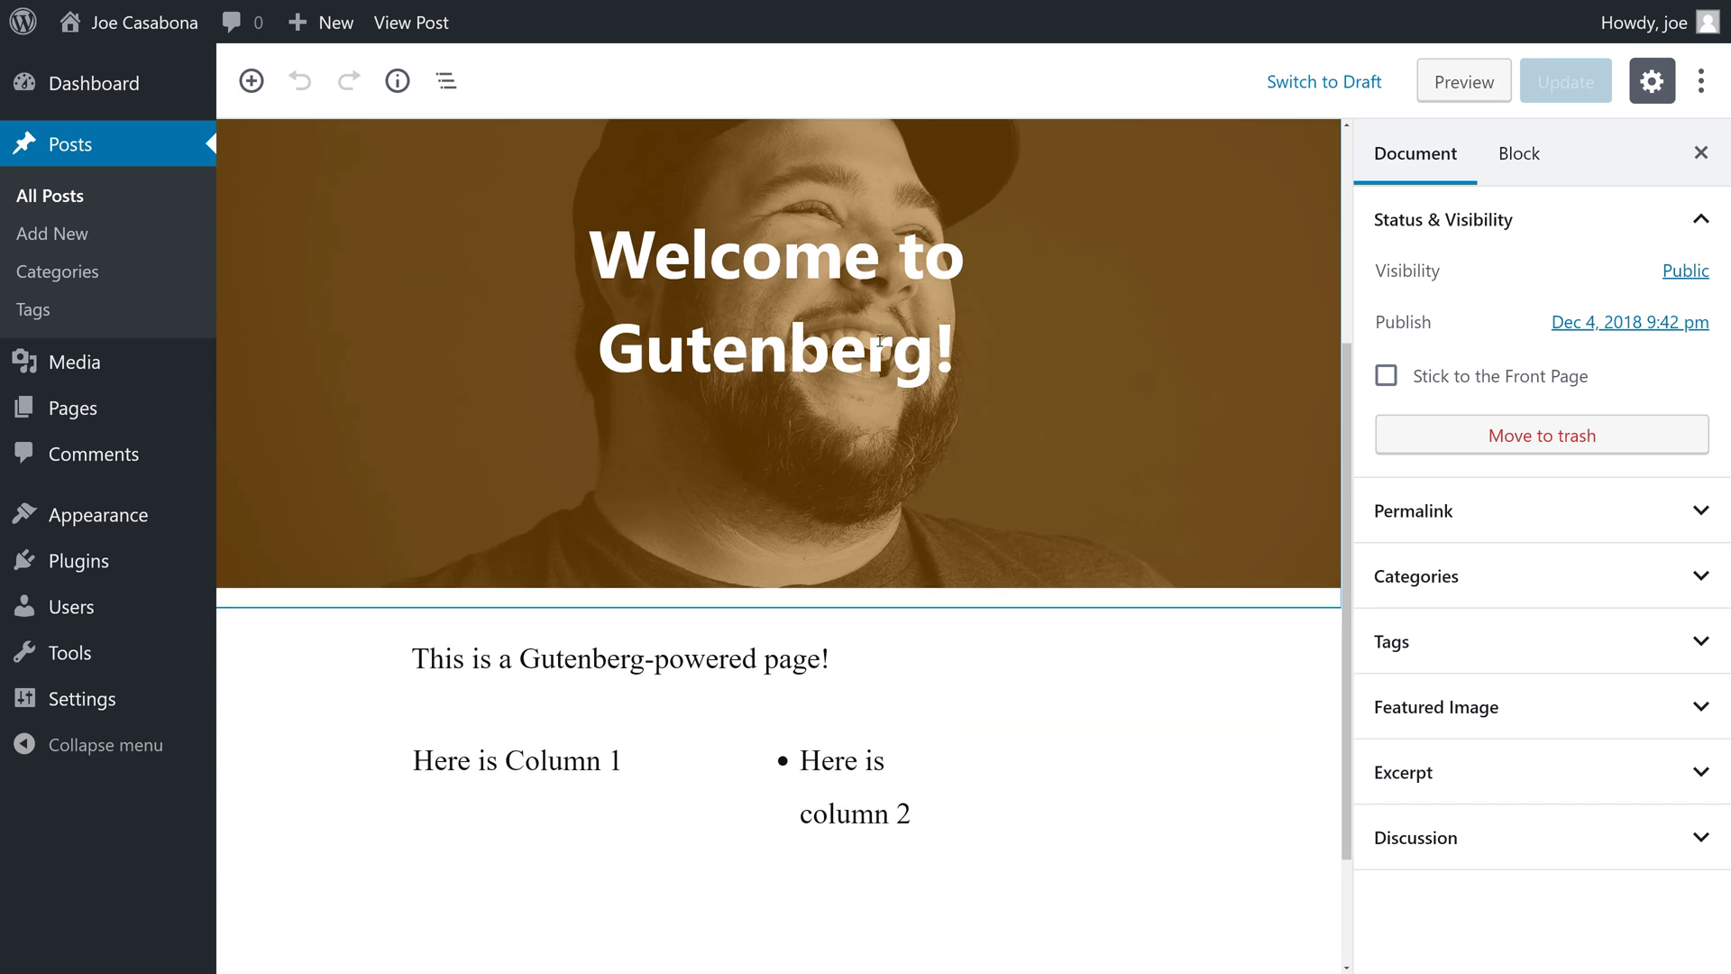
pyautogui.scroll(6, 880, 345)
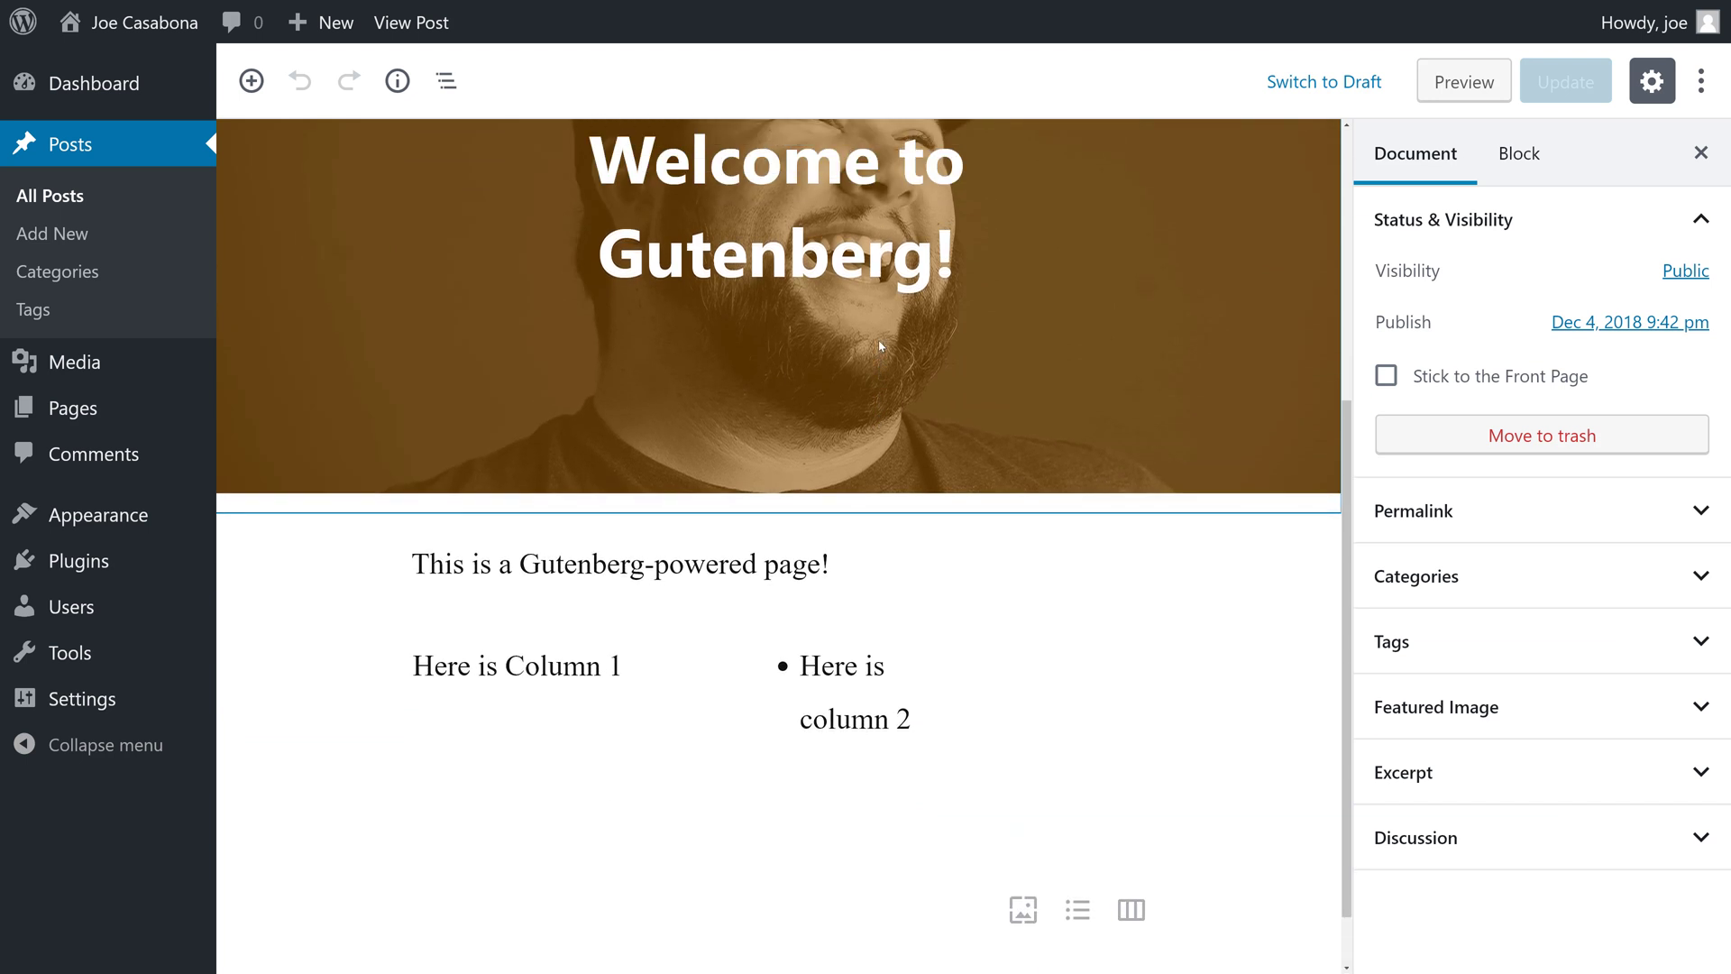
pyautogui.scroll(2, 880, 345)
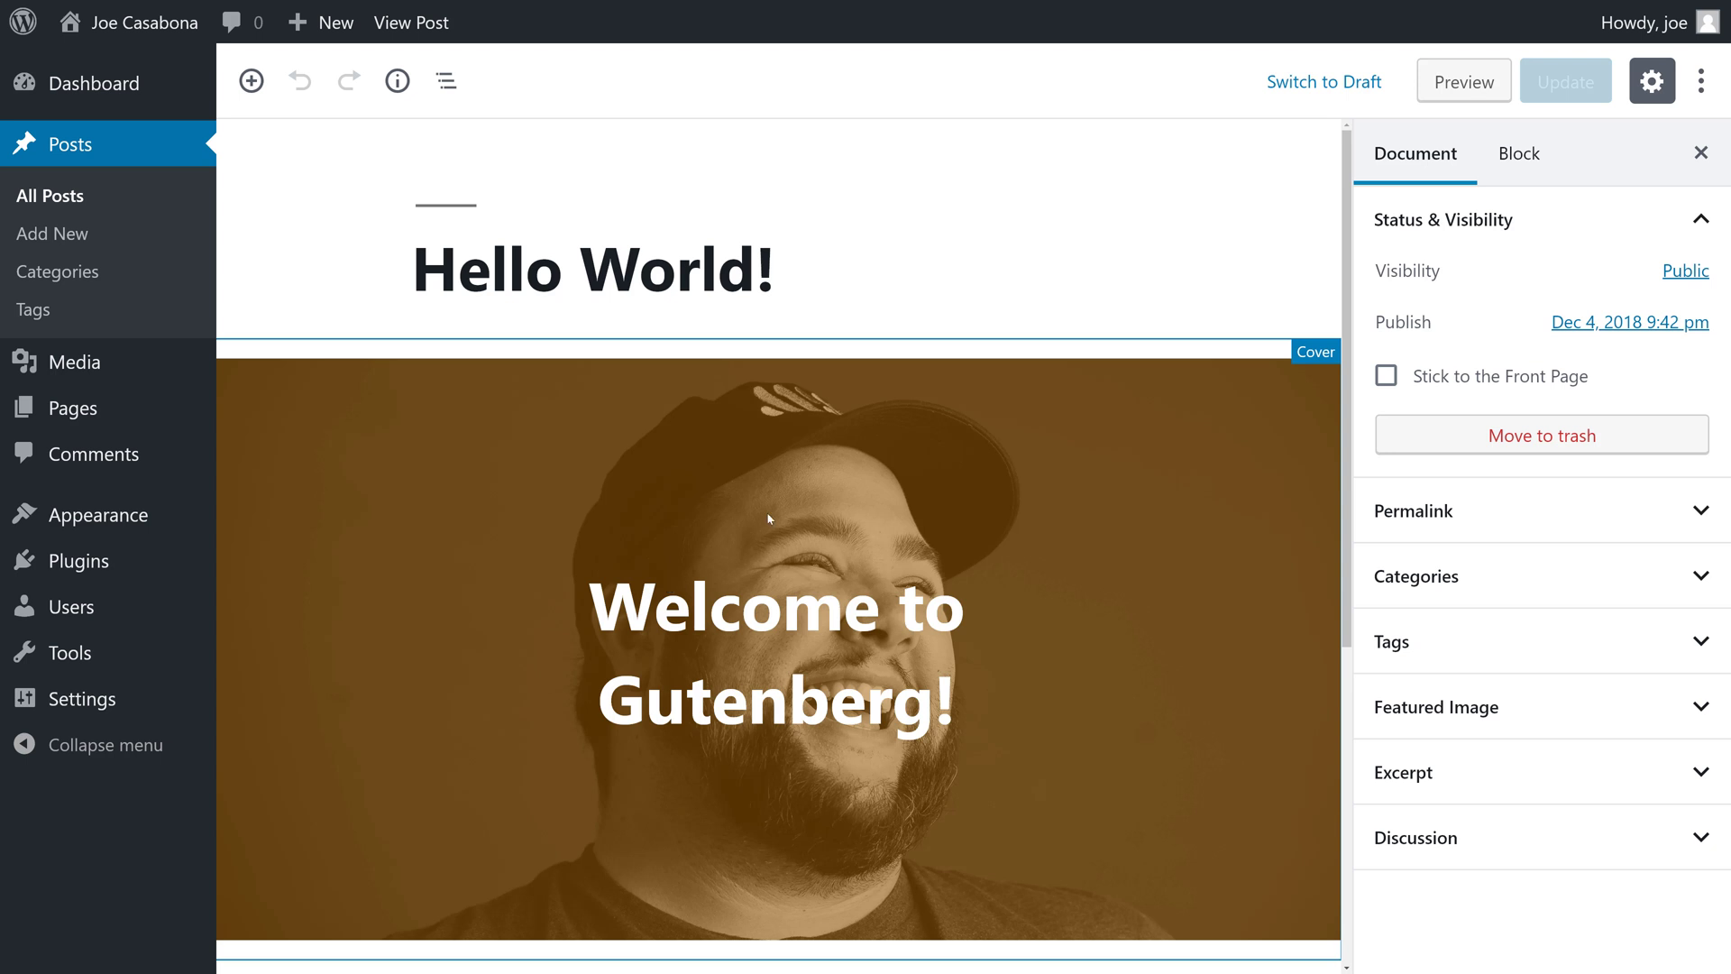
pyautogui.scroll(-5, 822, 482)
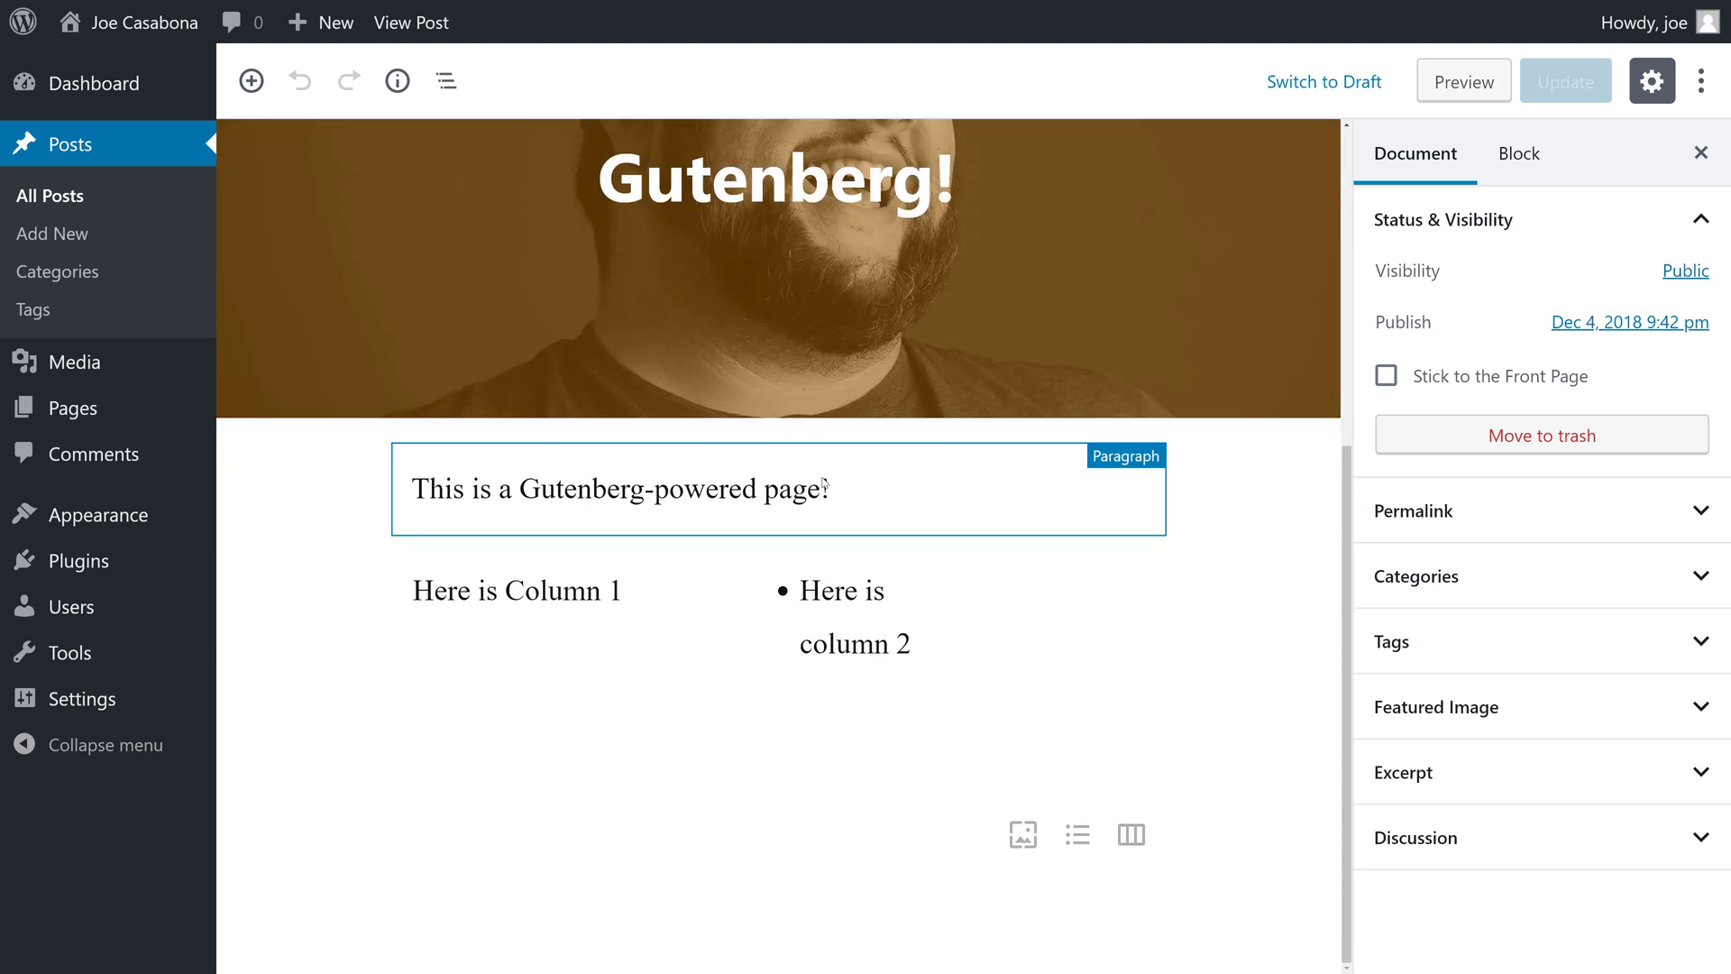
pyautogui.scroll(4, 822, 480)
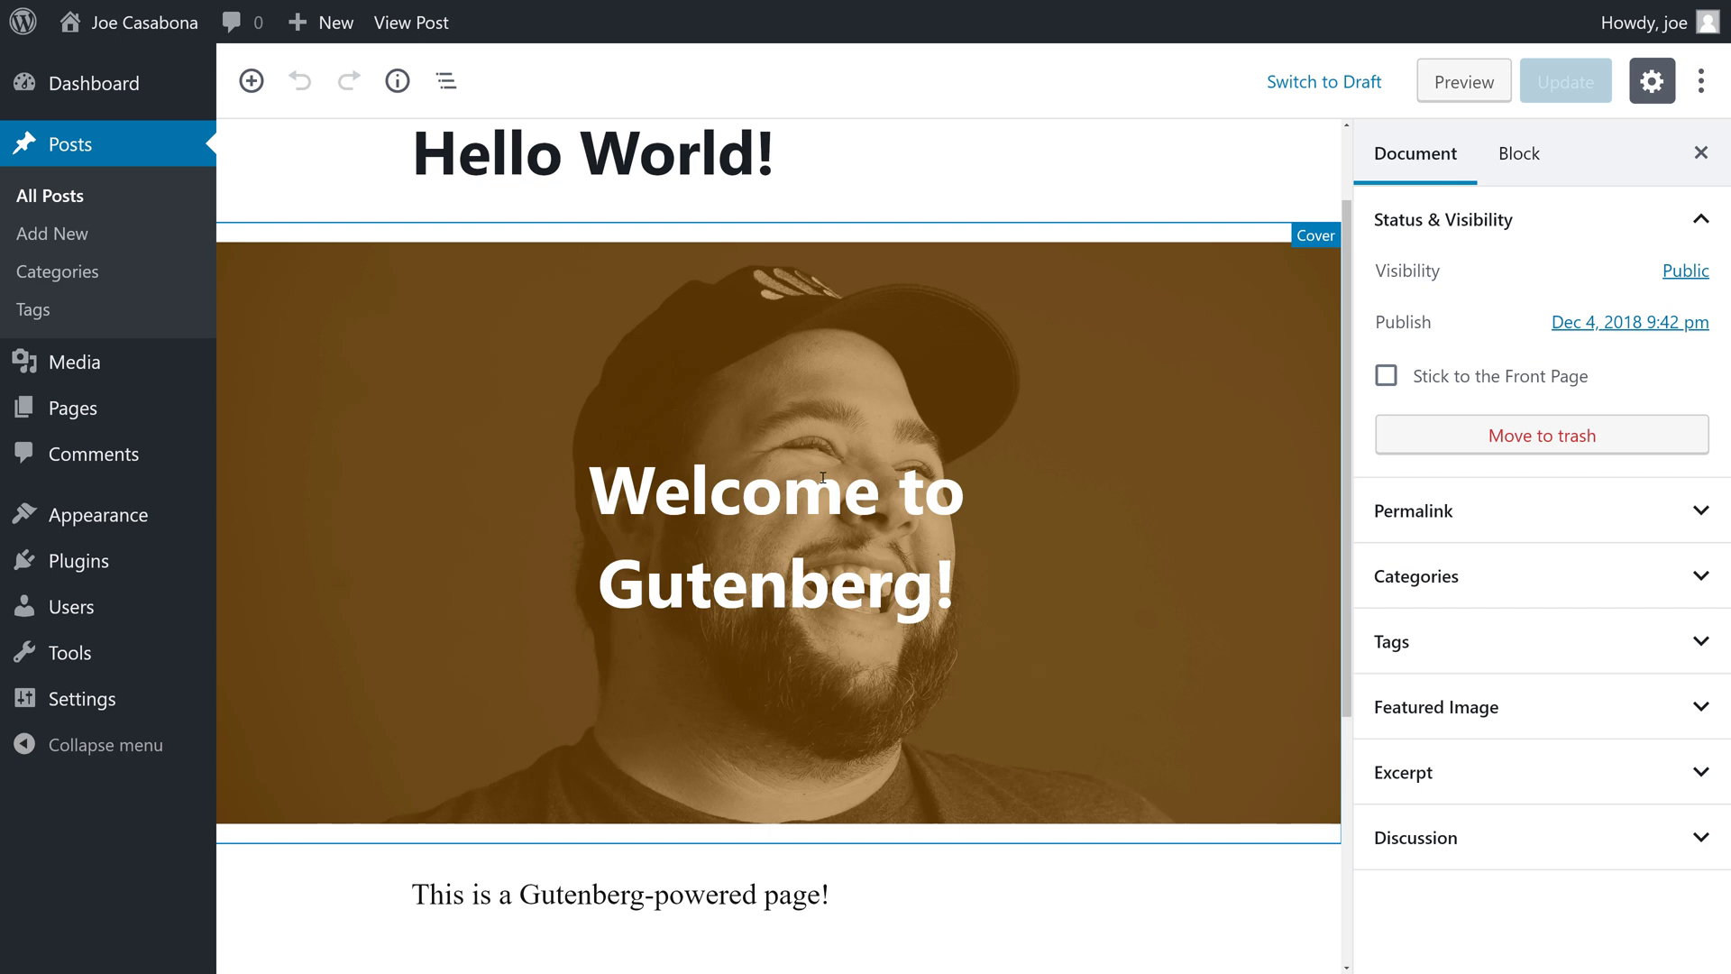
pyautogui.scroll(1, 822, 478)
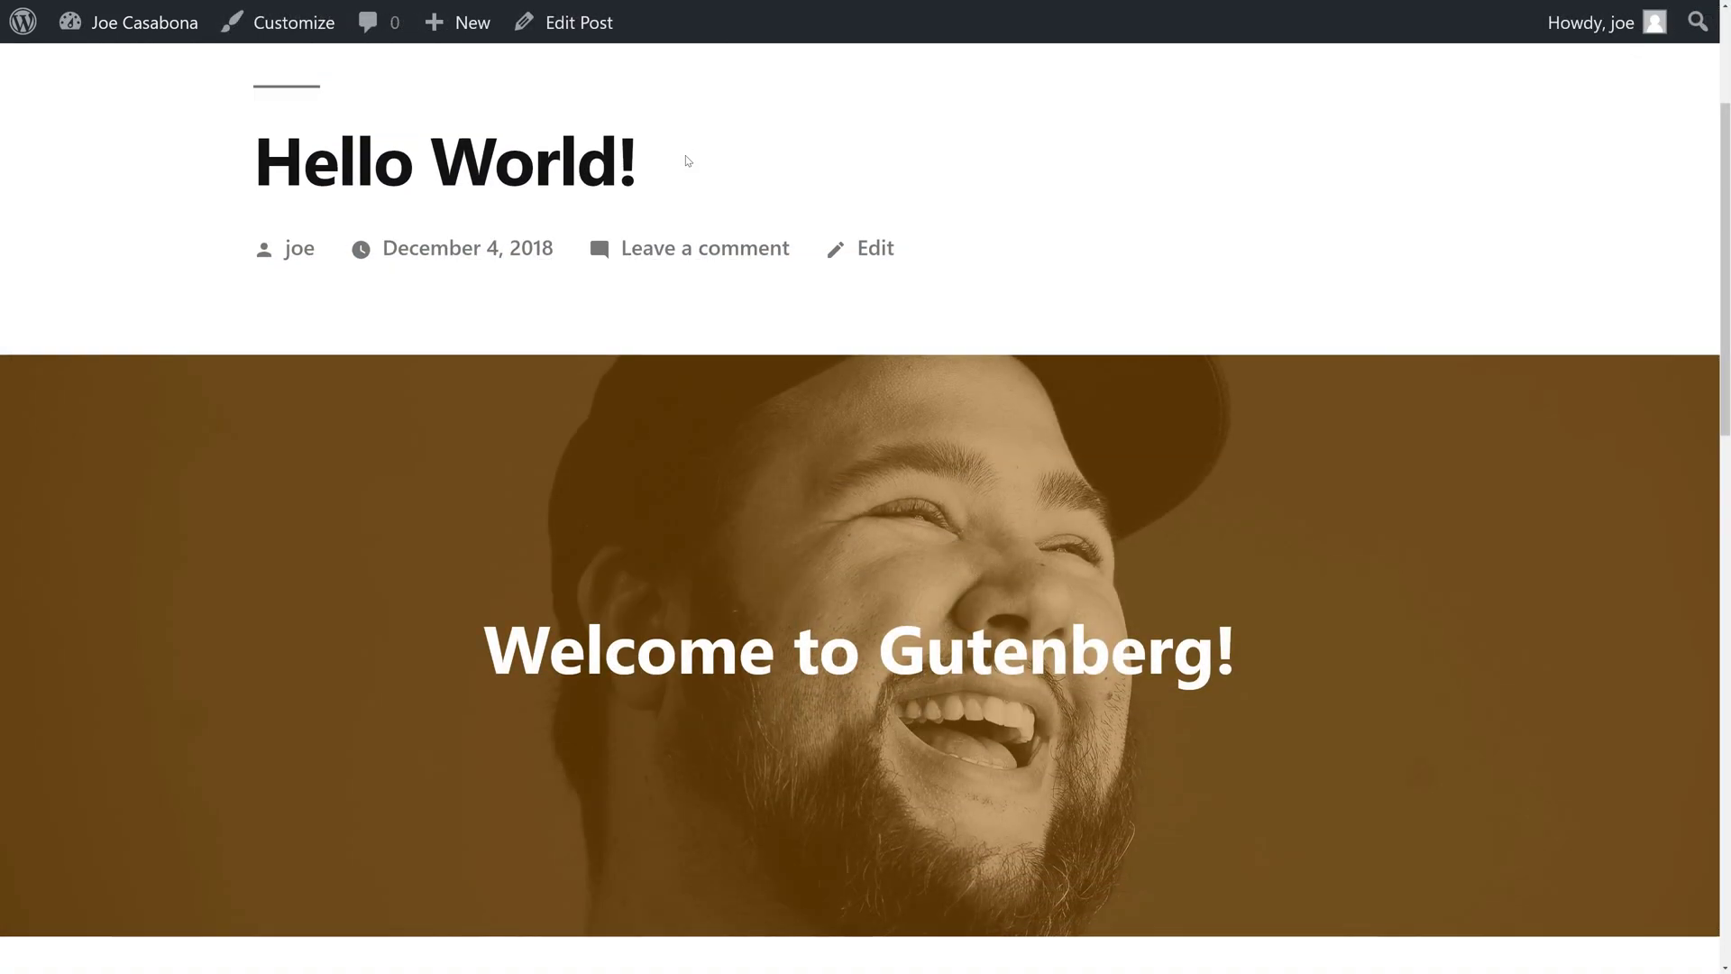
pyautogui.scroll(-5, 685, 160)
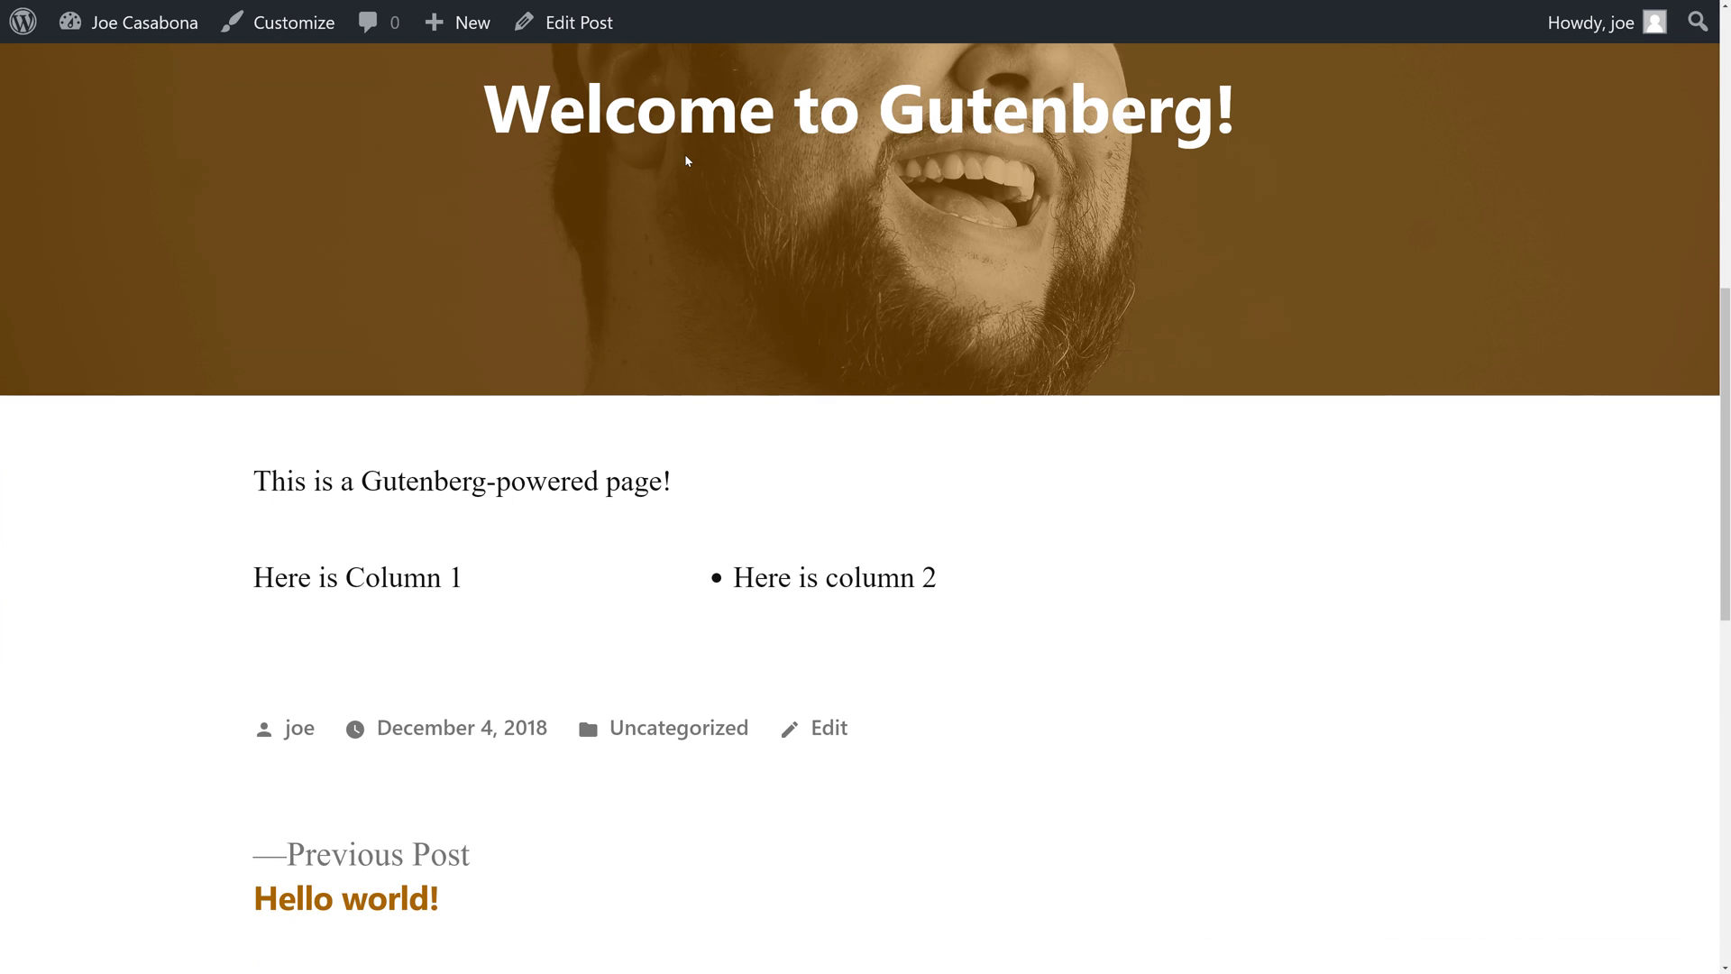
pyautogui.scroll(5, 685, 160)
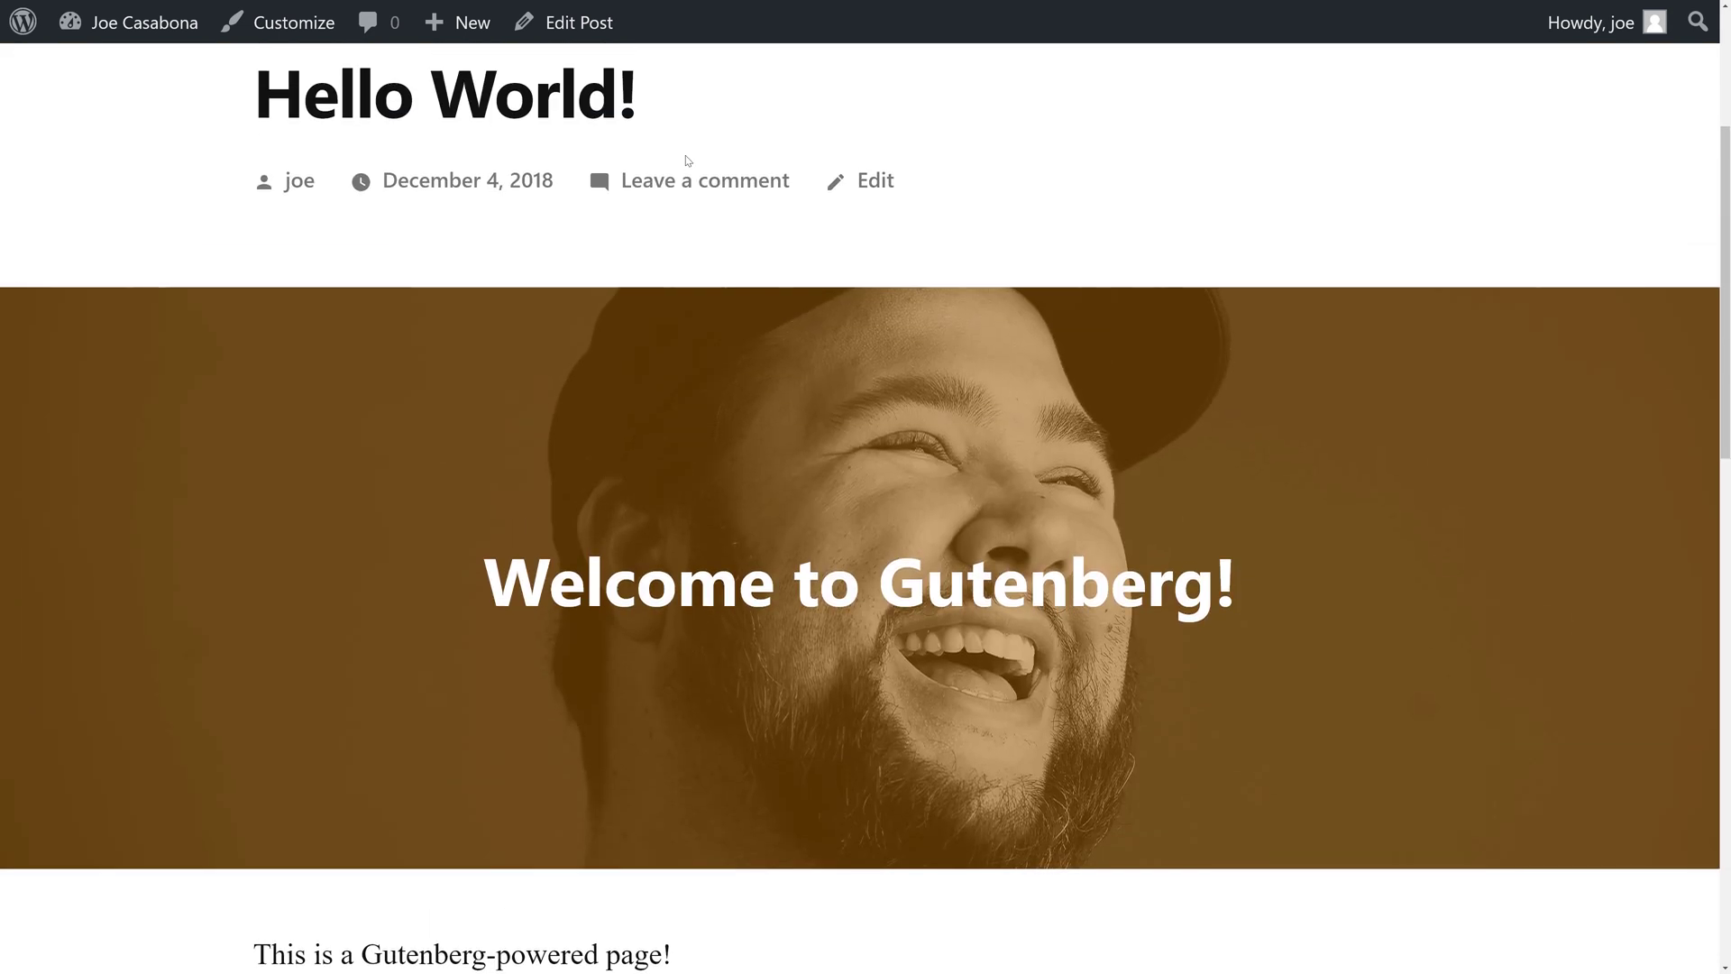
pyautogui.scroll(2, 687, 161)
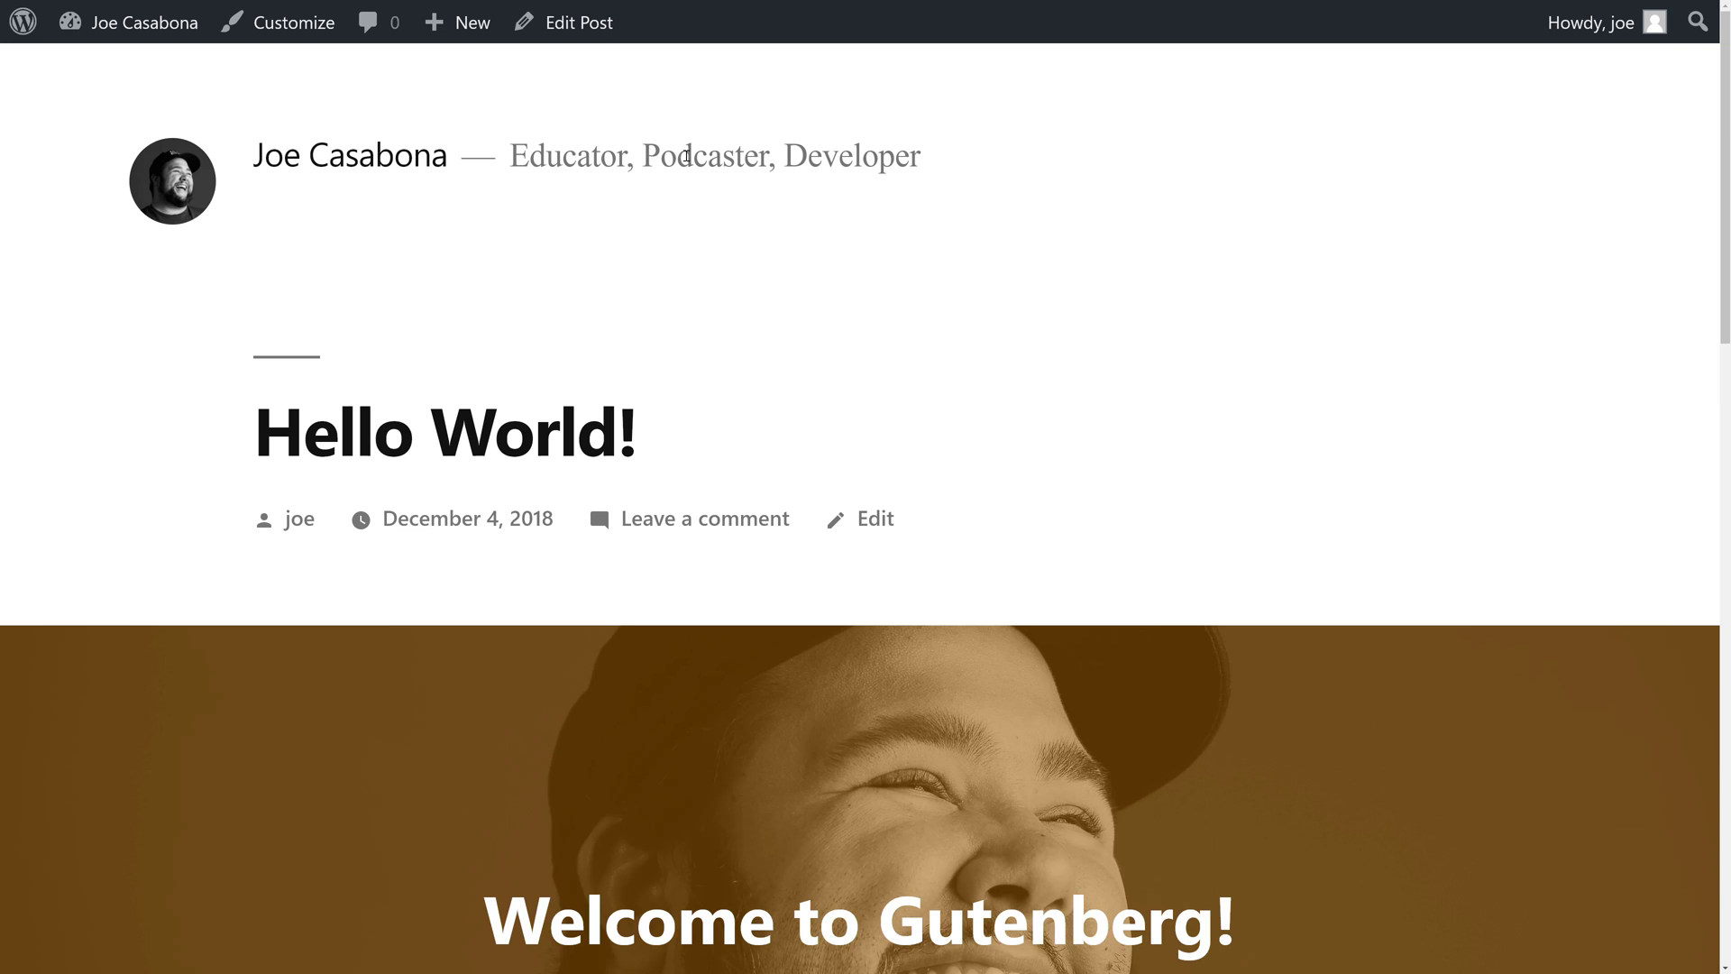